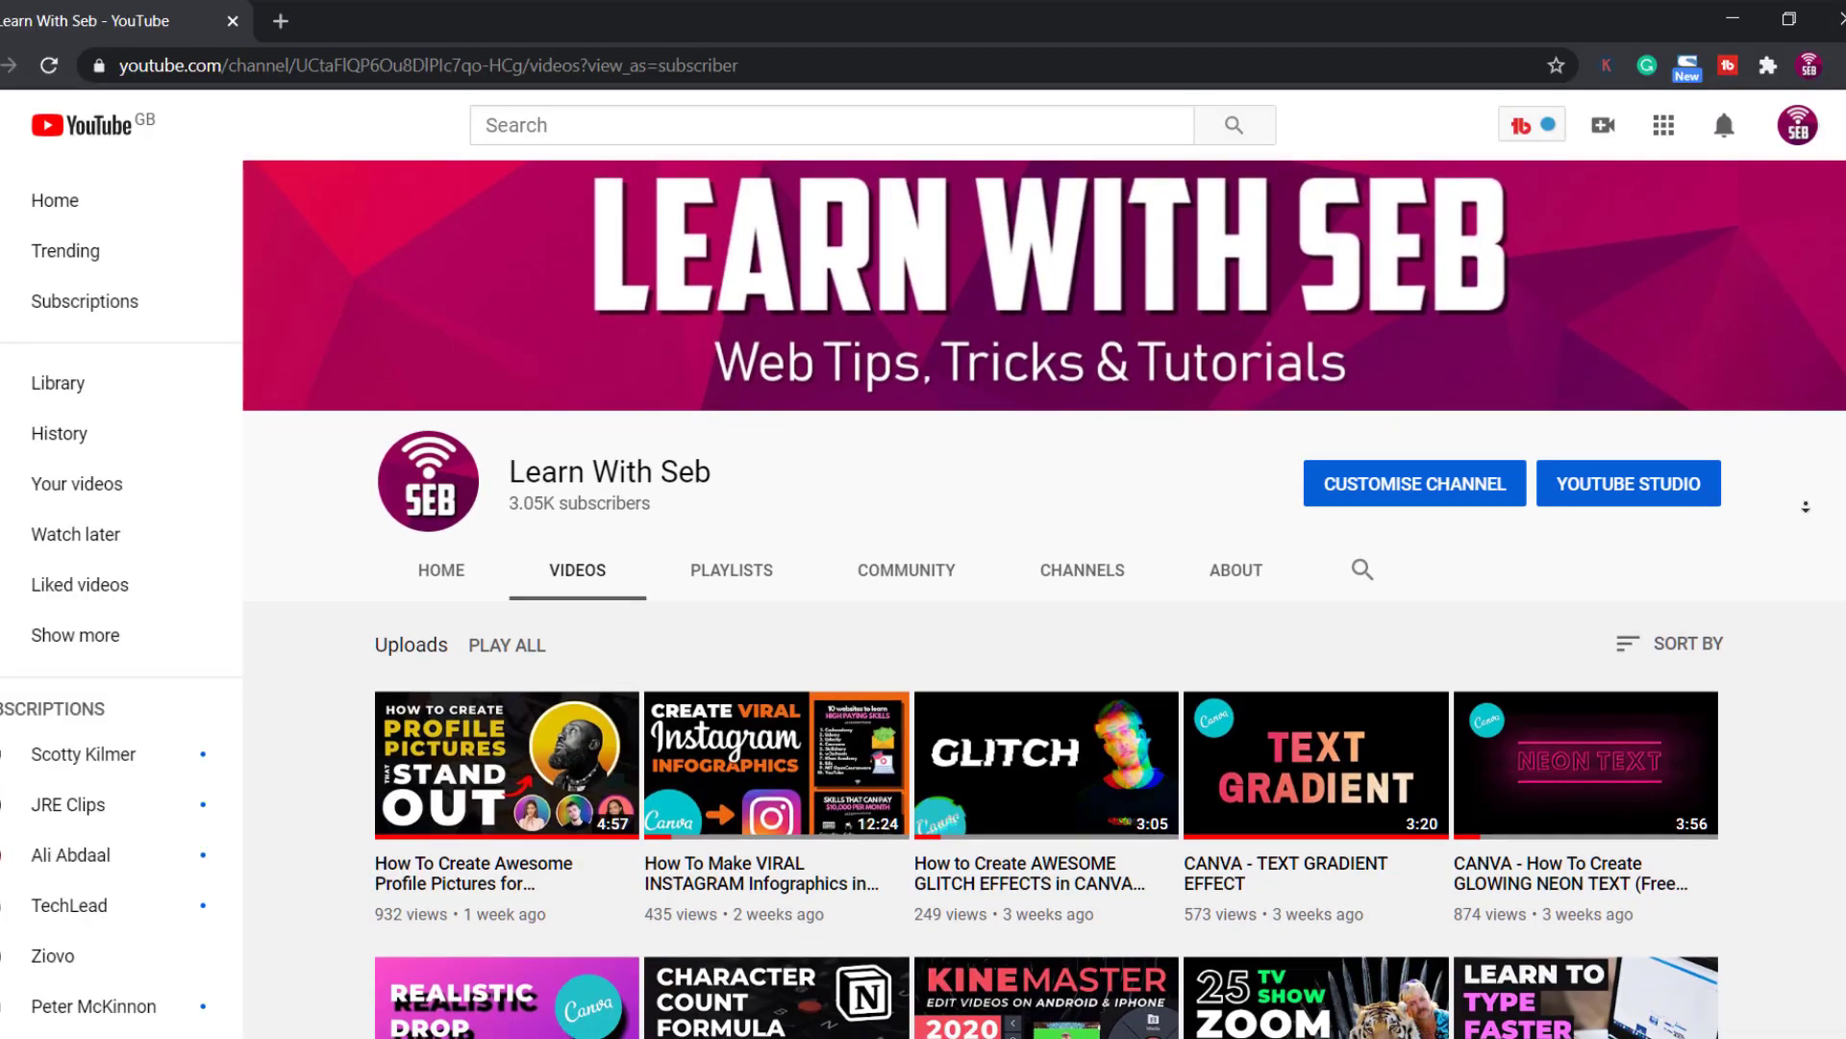
Scroll down through the channel's uploaded videos on the Videos tab.
scroll(1806, 510, down, 2)
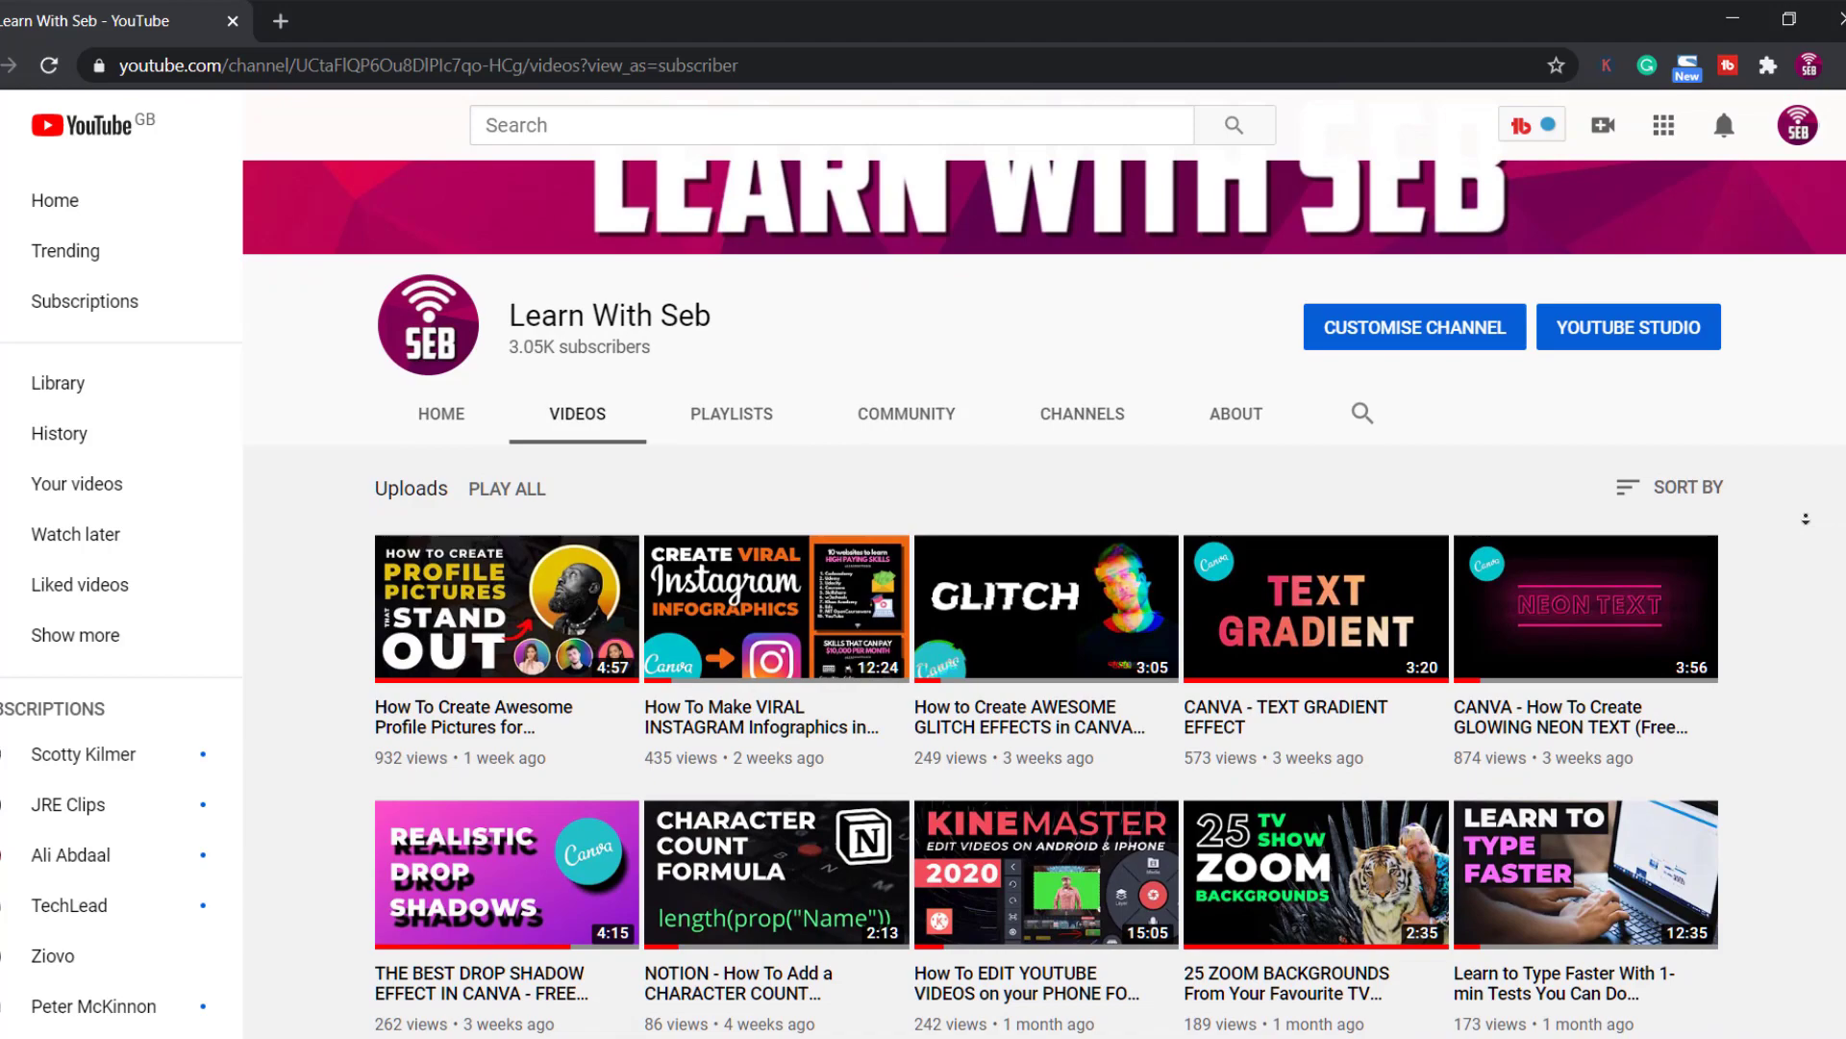
scroll(1806, 520, down, 3)
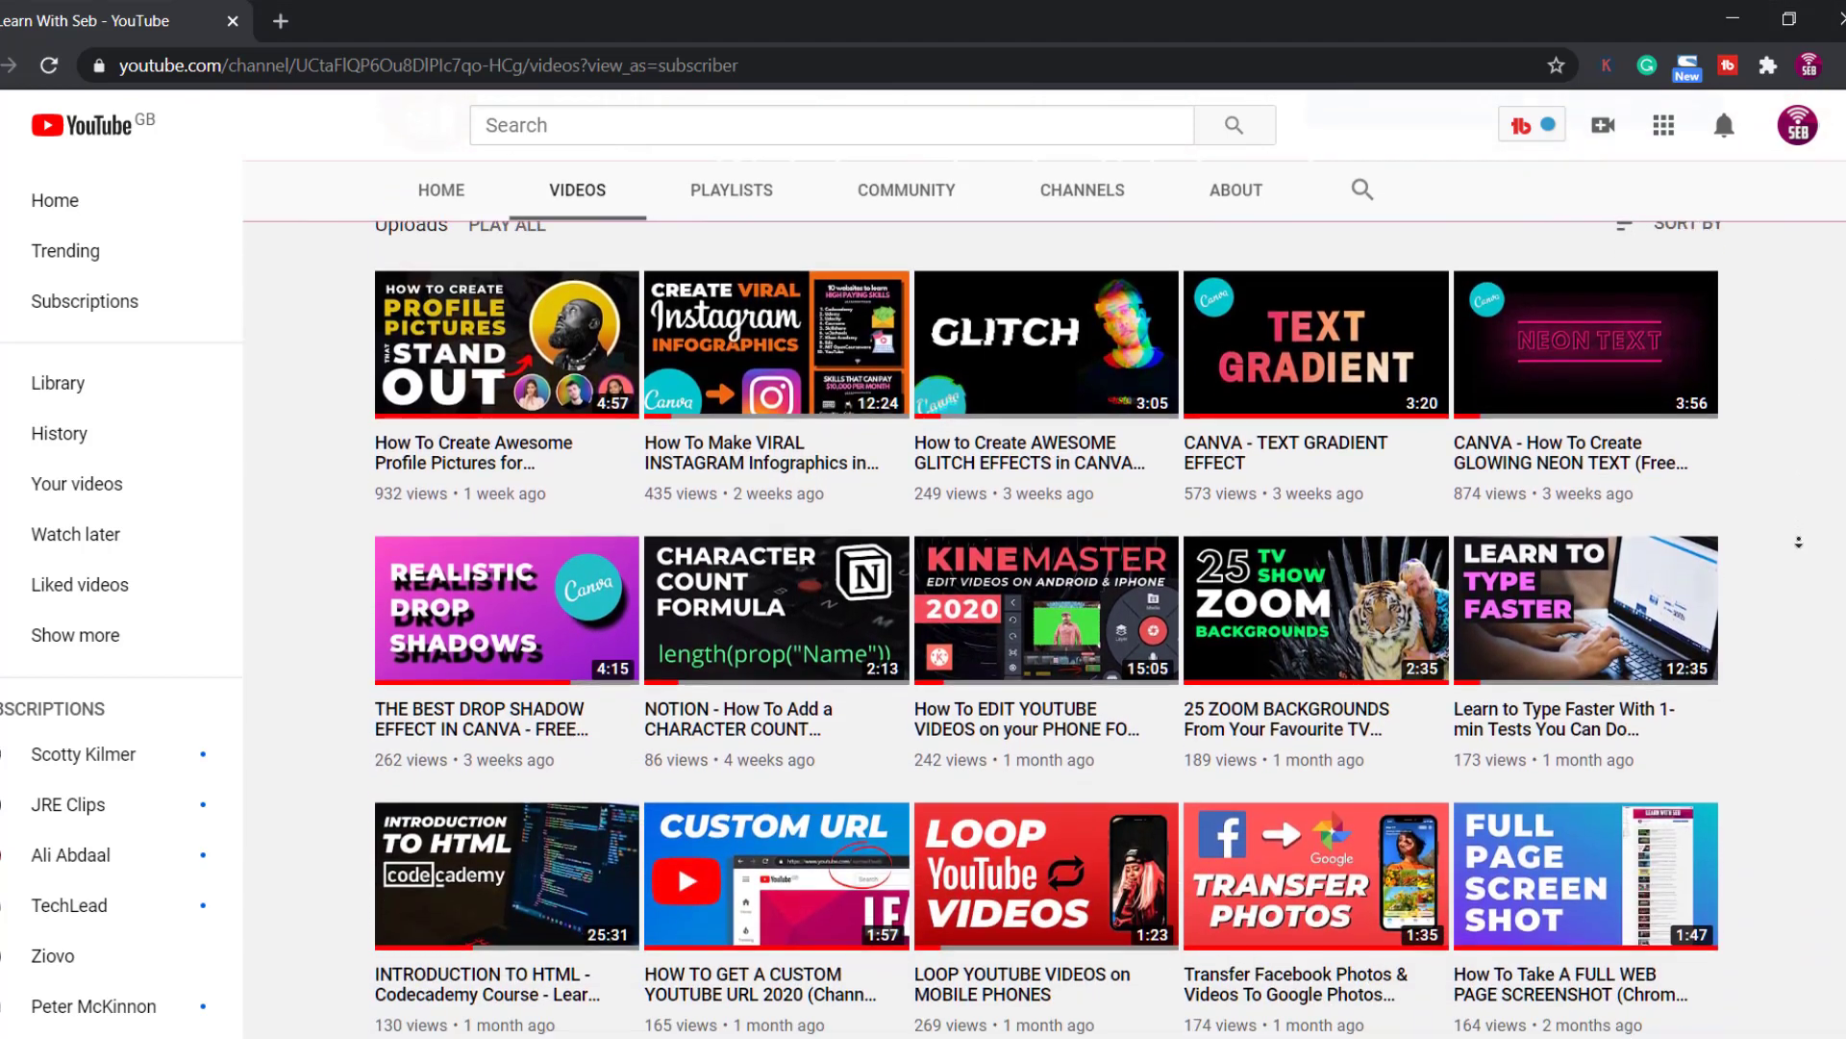
scroll(1798, 543, down, 5)
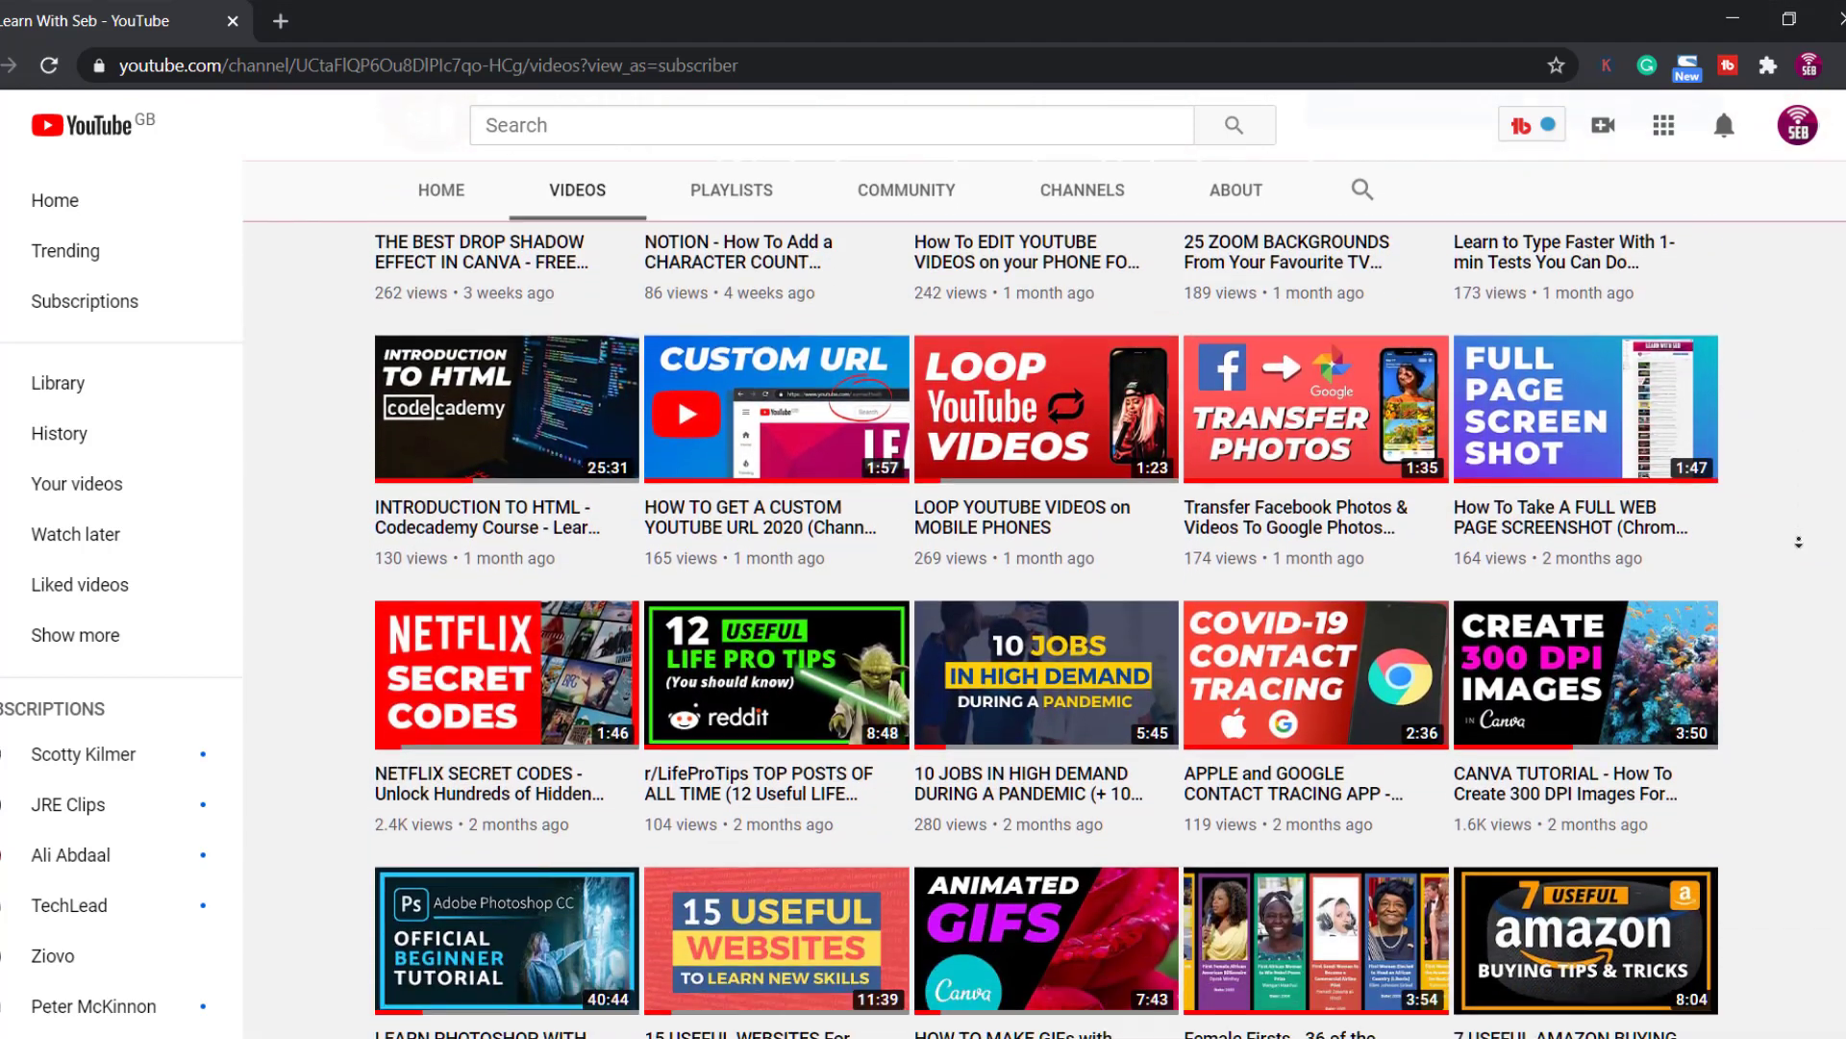
scroll(1798, 542, down, 5)
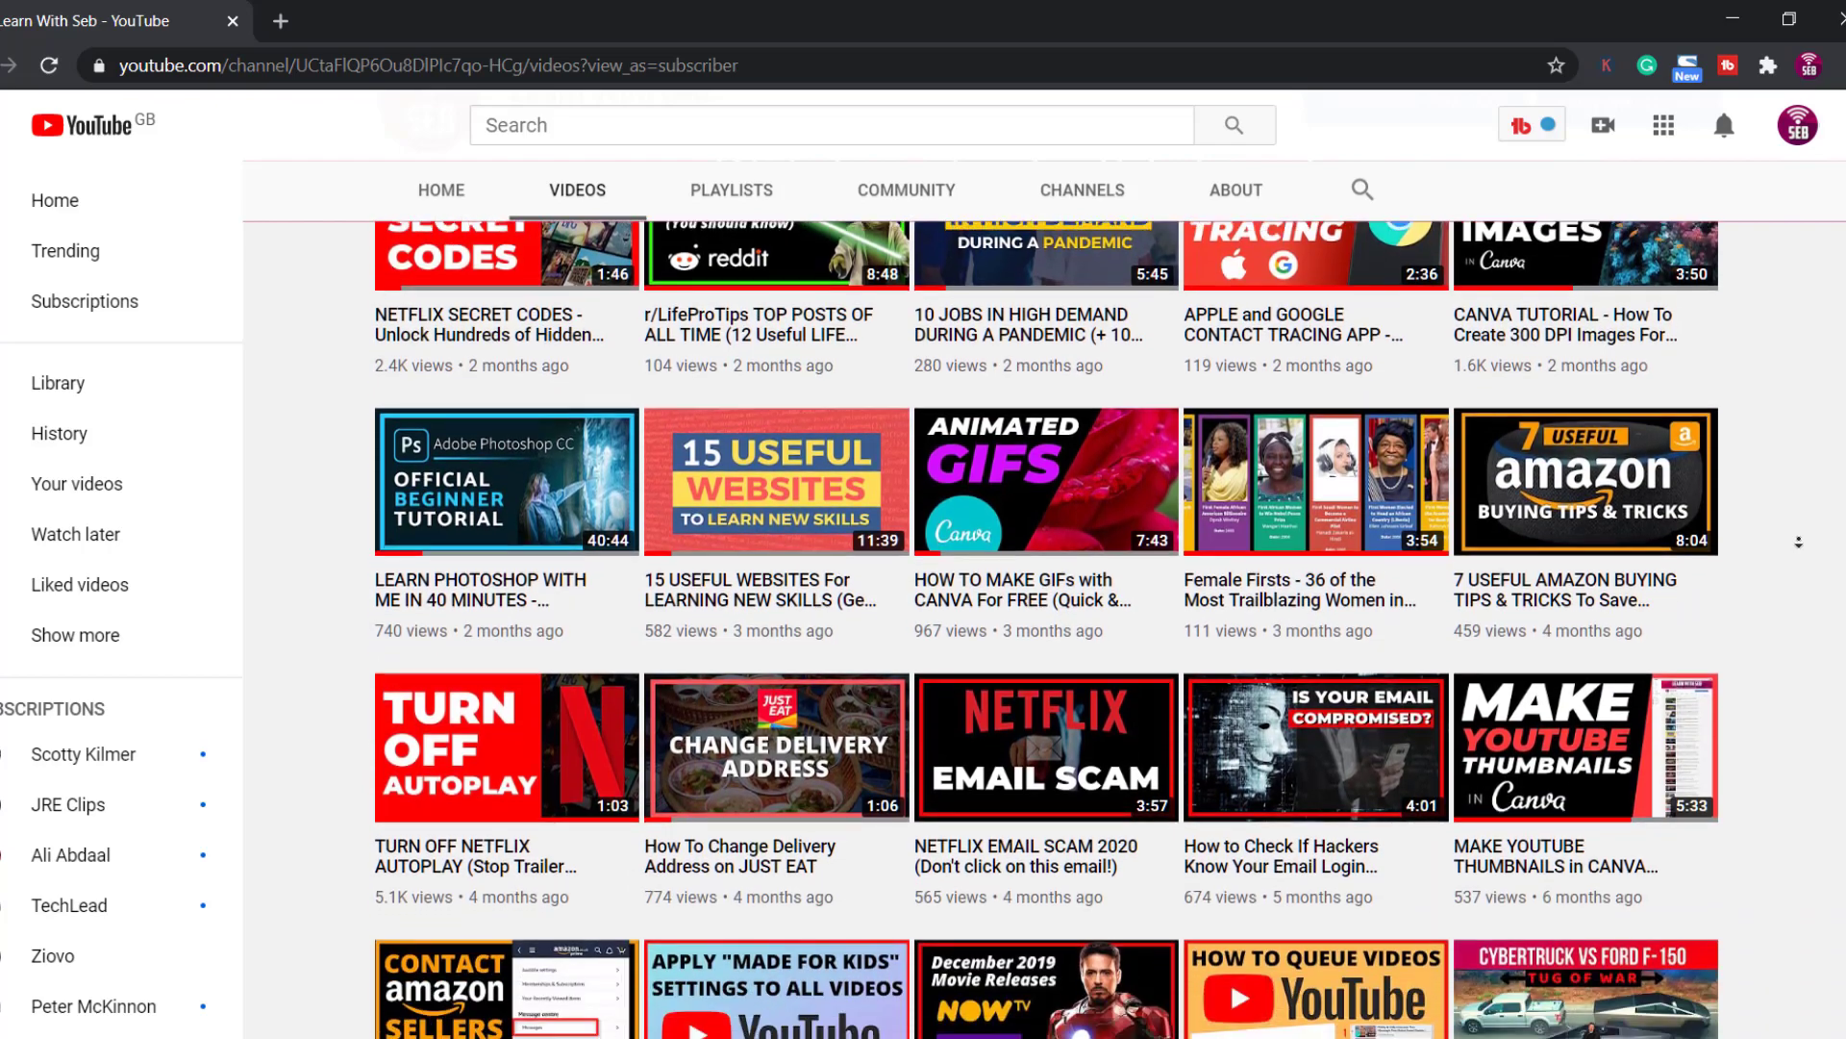
scroll(1799, 542, down, 5)
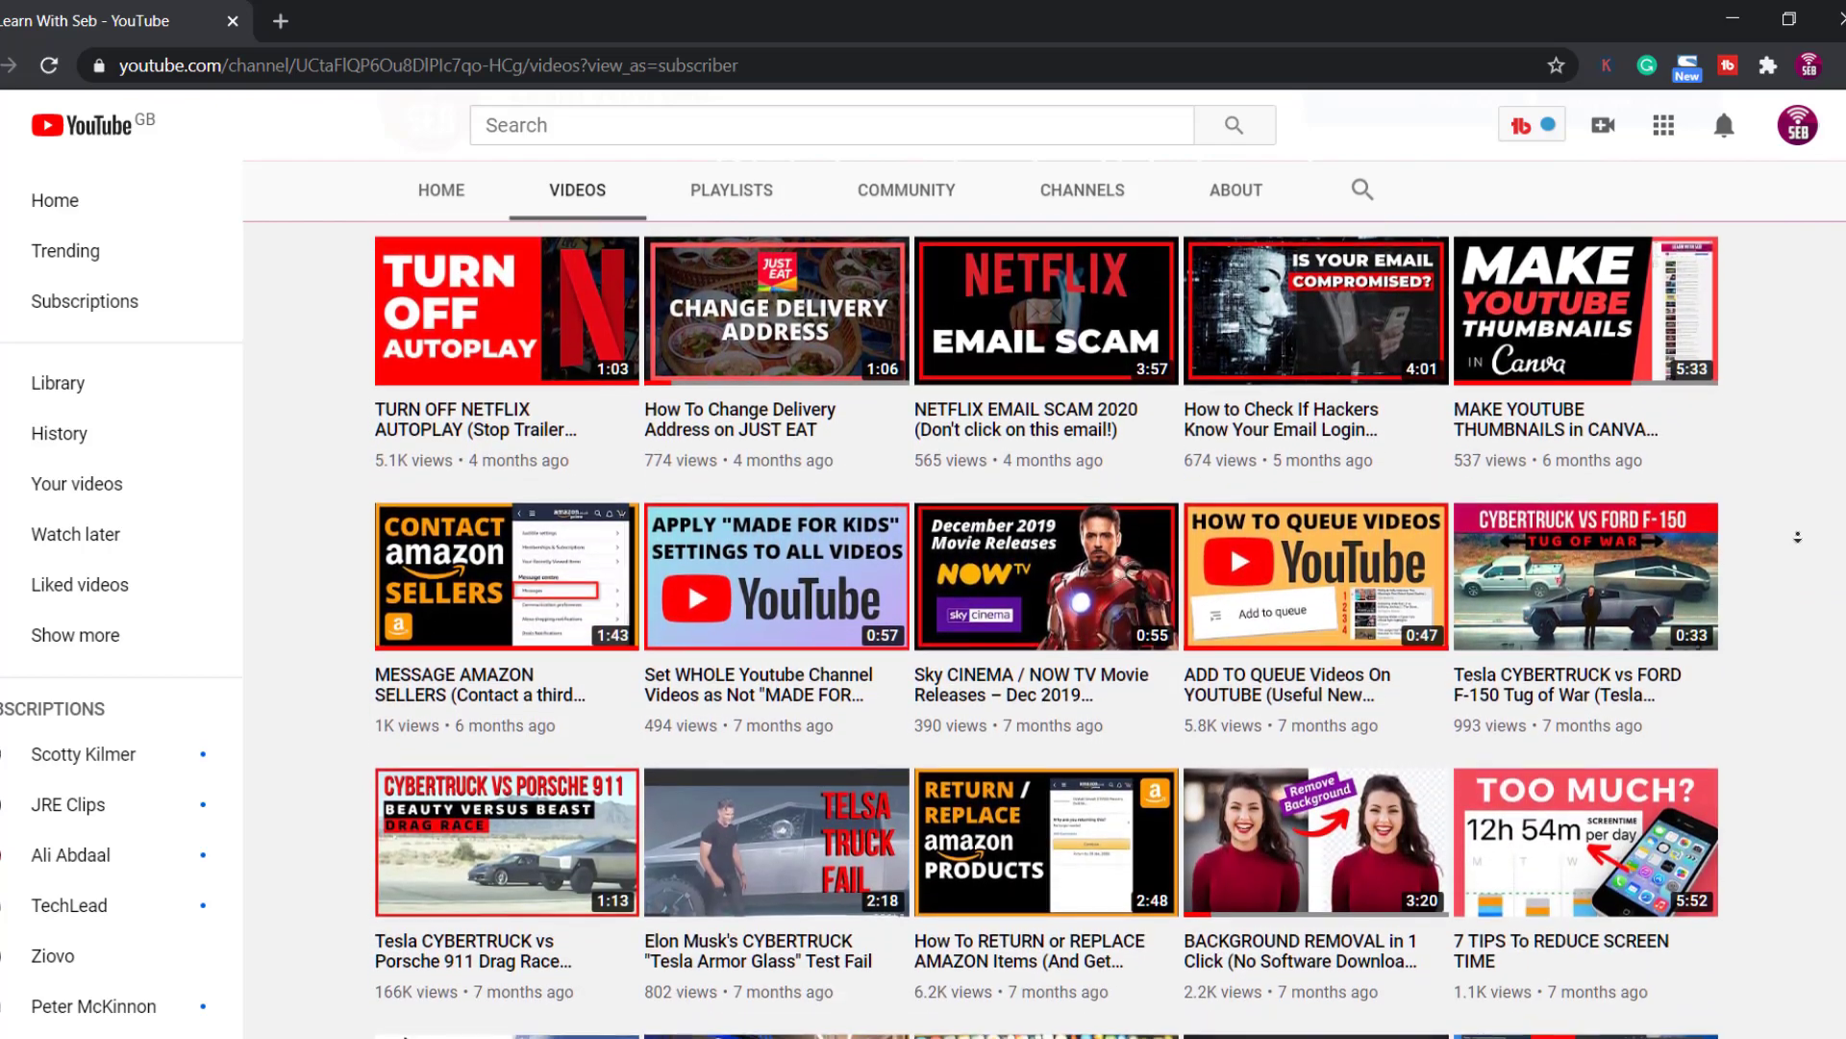
scroll(1798, 536, down, 3)
click(415, 29)
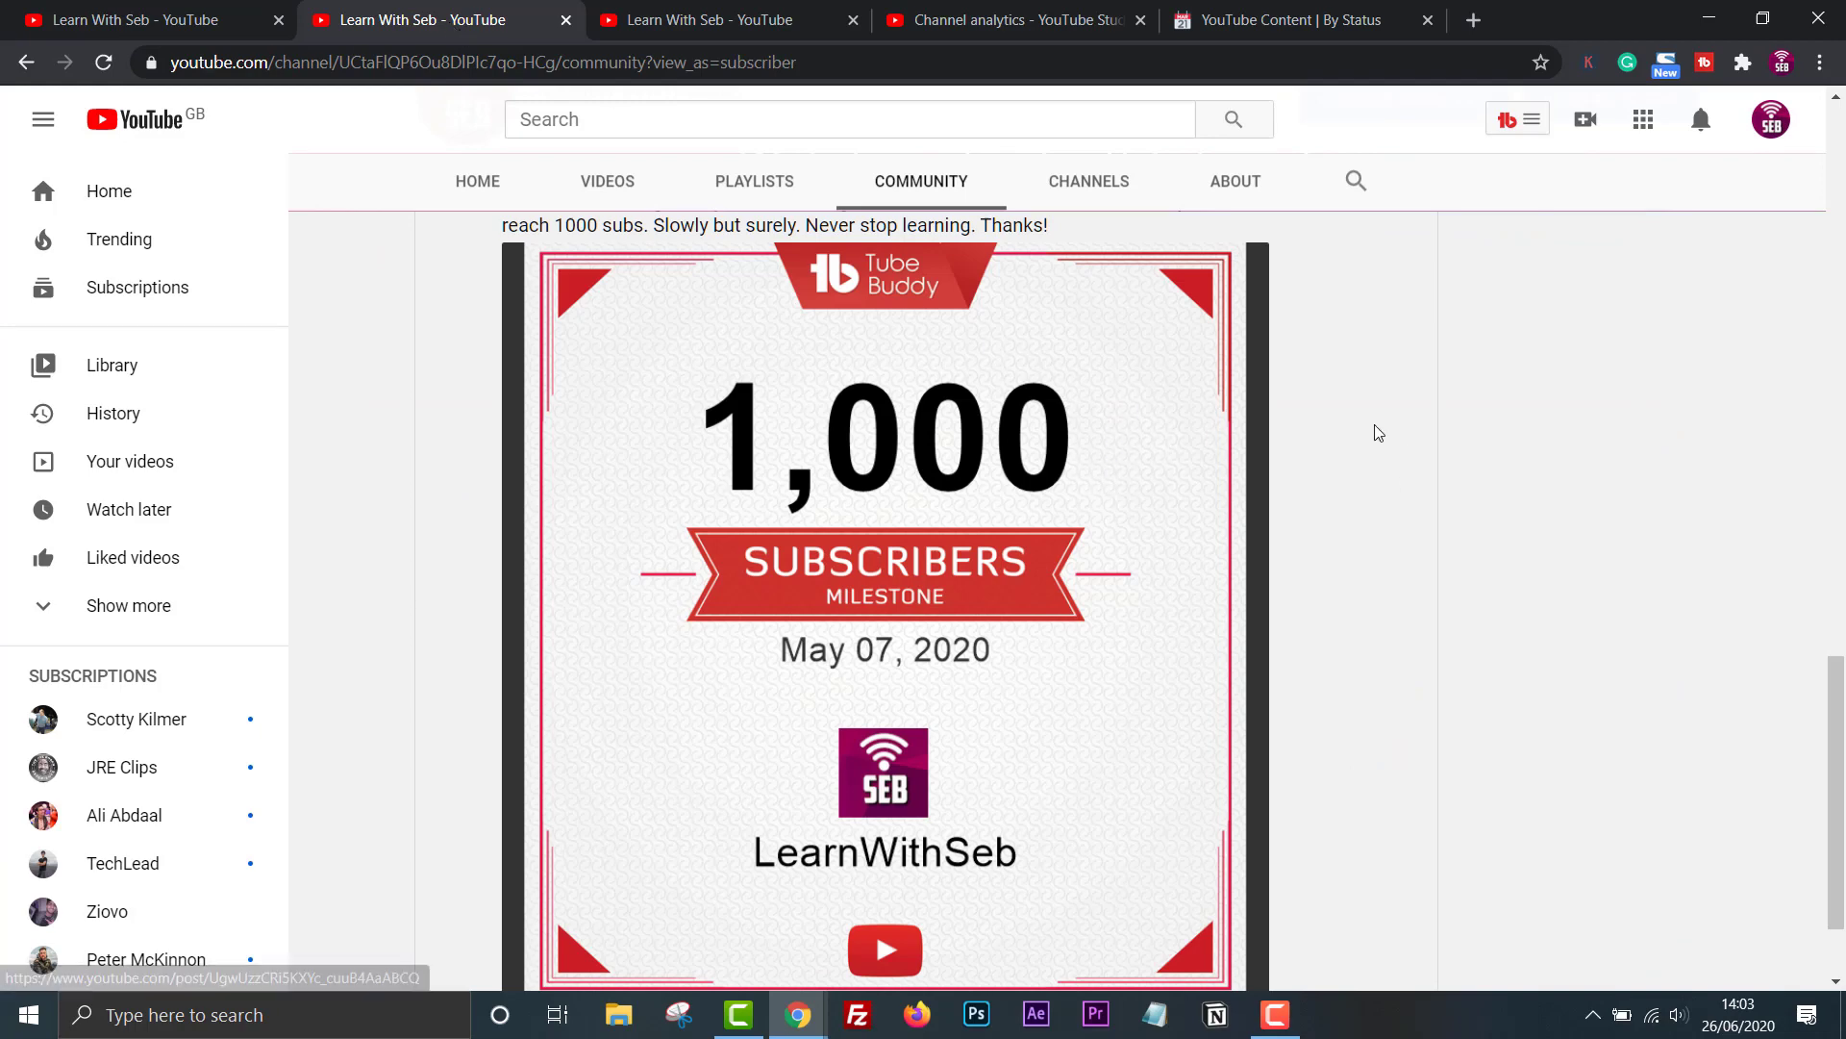
scroll(1365, 410, down, 3)
scroll(1371, 419, up, 10)
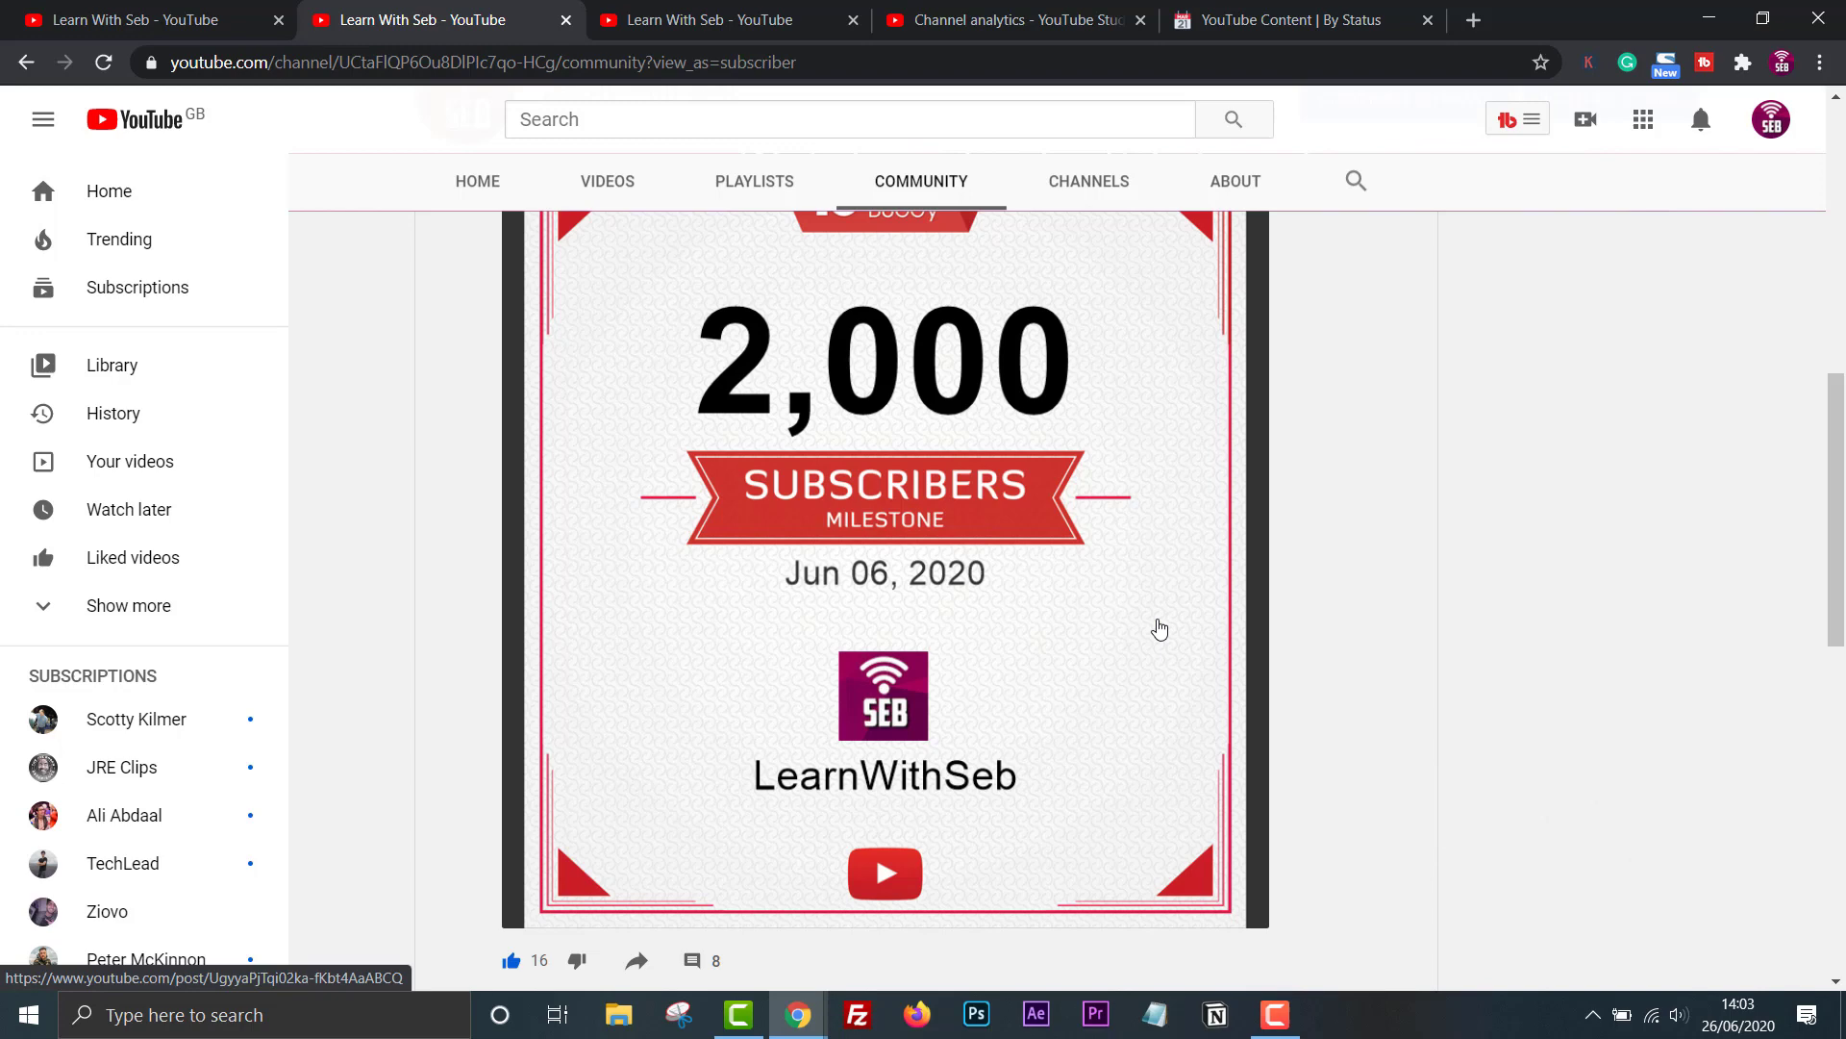
scroll(1382, 558, down, 9)
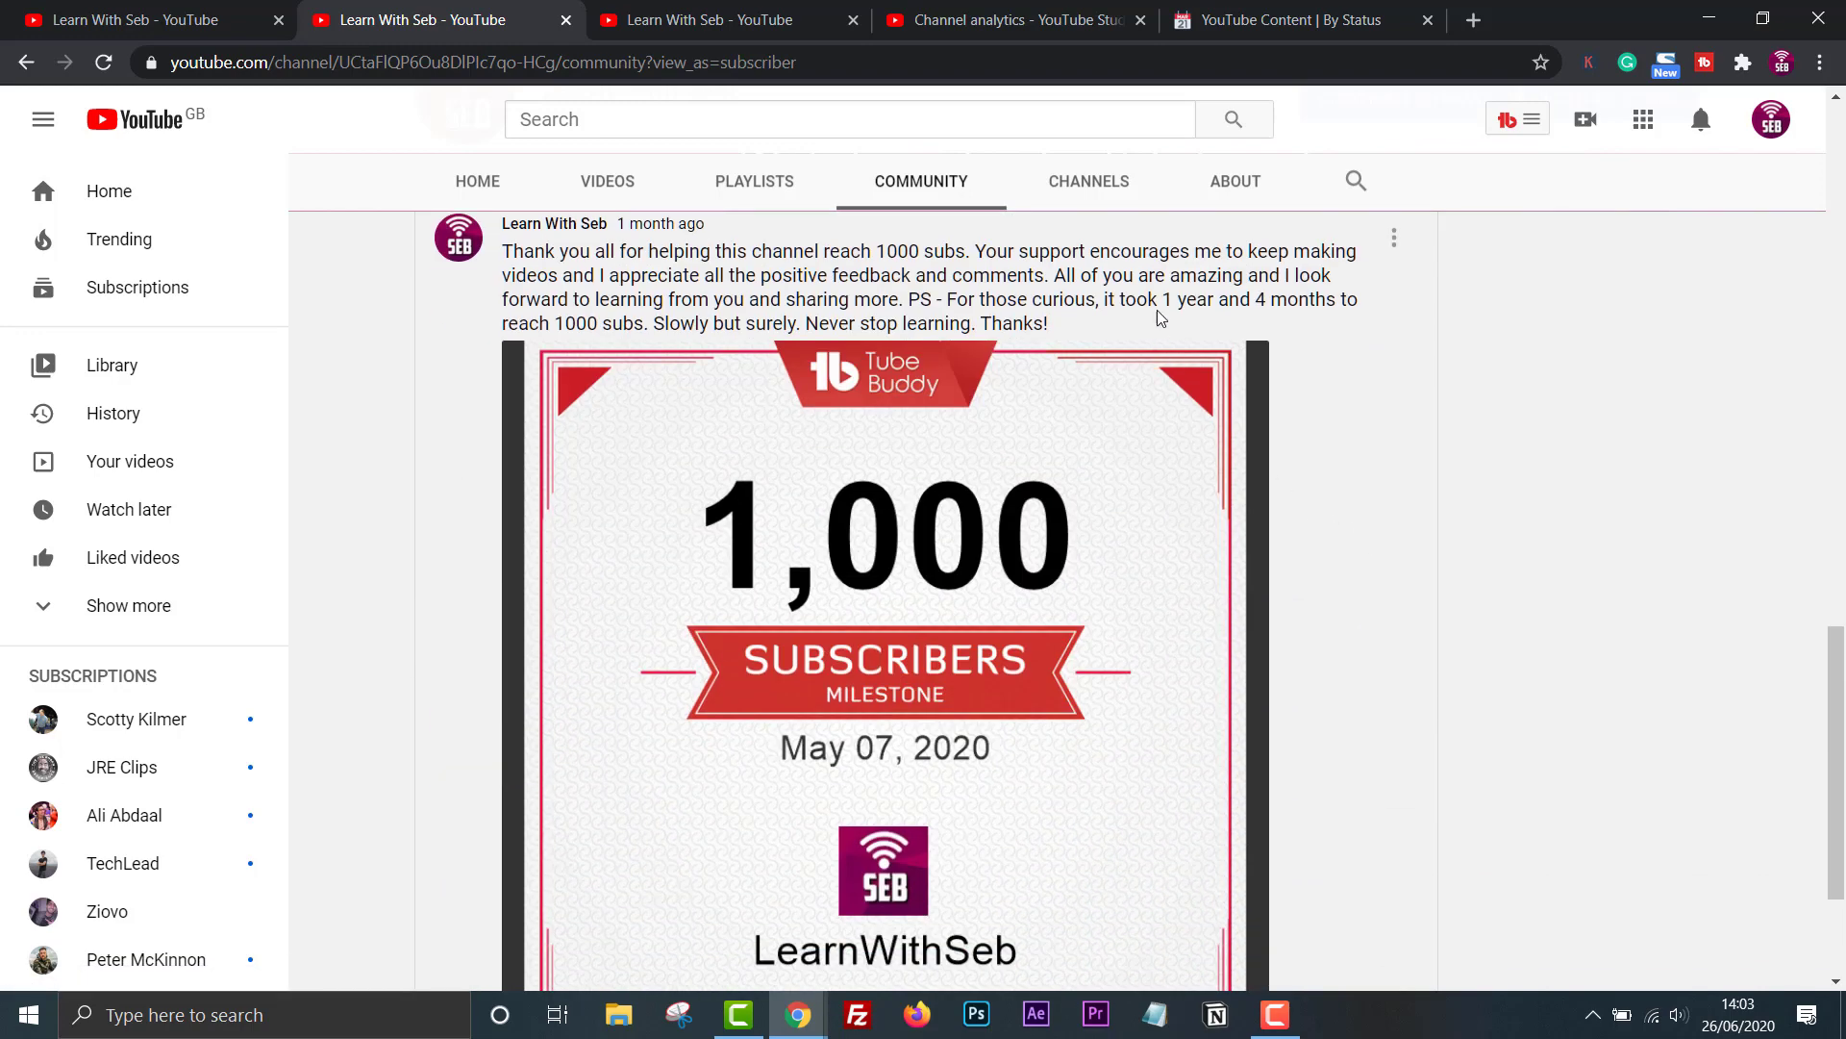
drag(1161, 300, 1262, 301)
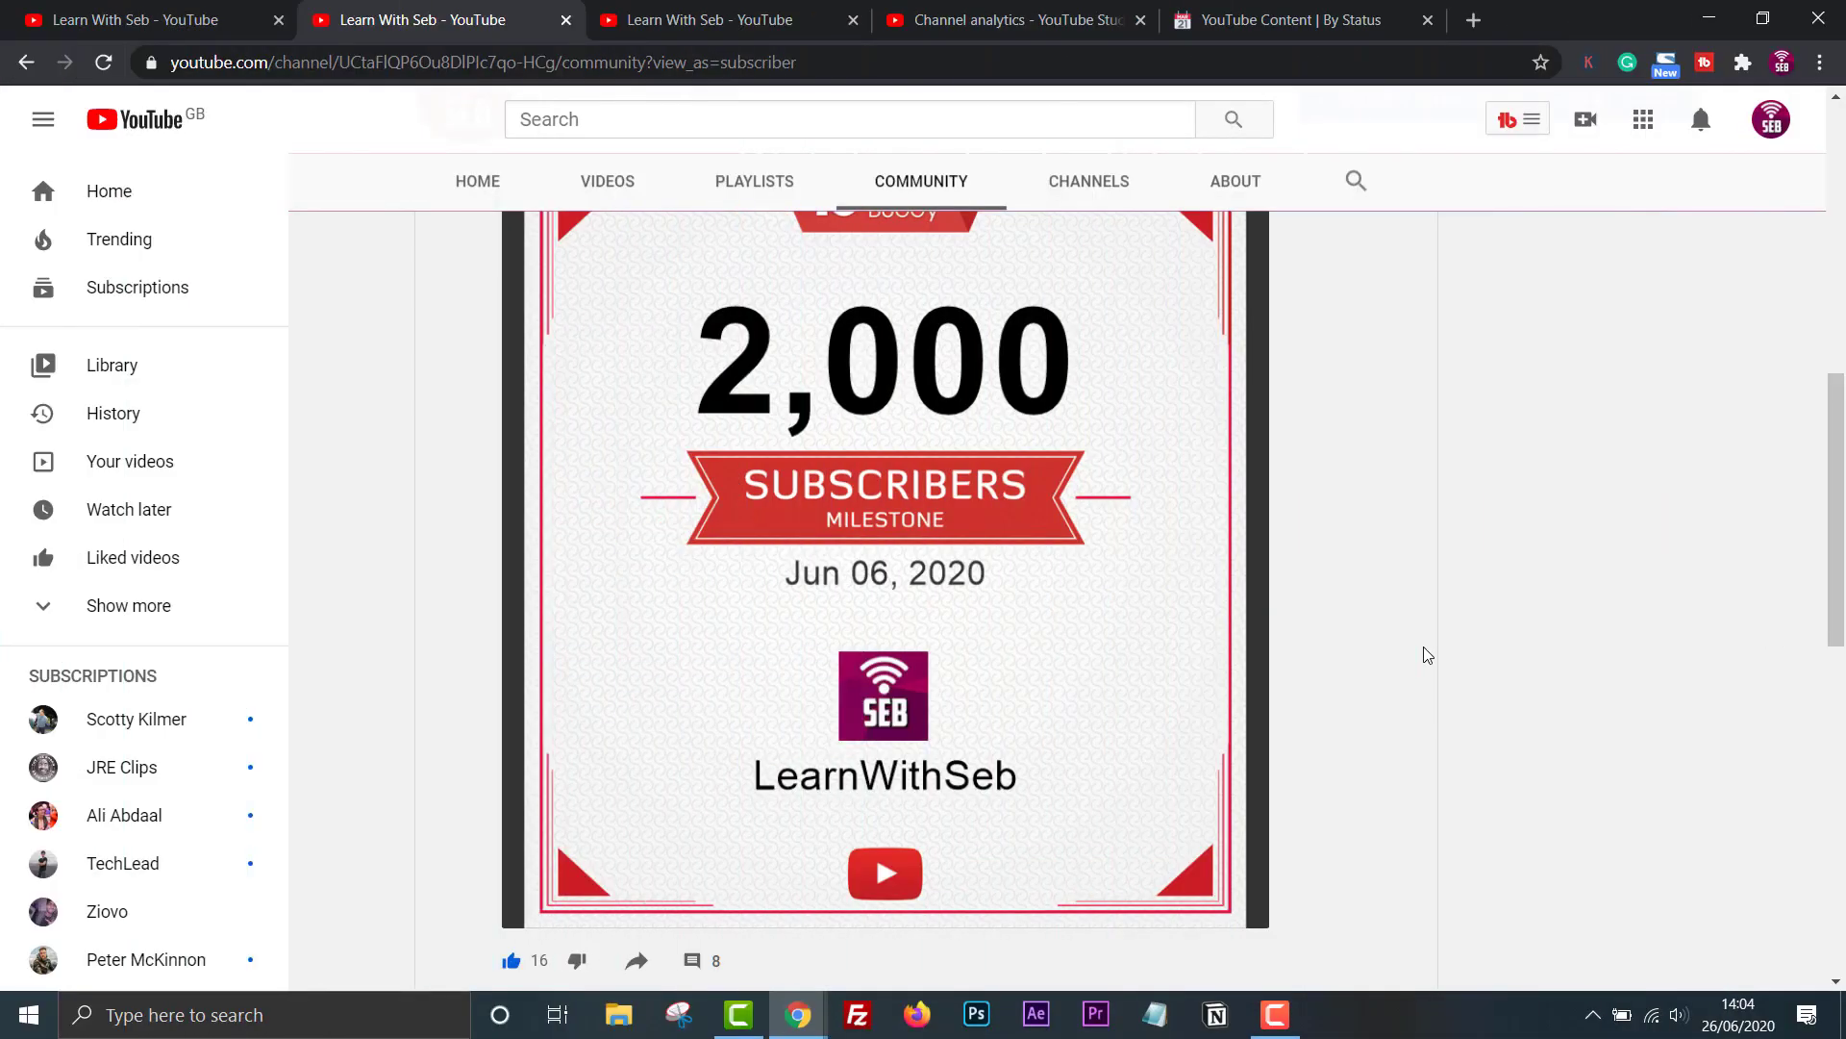
On the channel home page, set the Compare Stats chart to Subscribers Last 30 Days (1.34K).
click(652, 23)
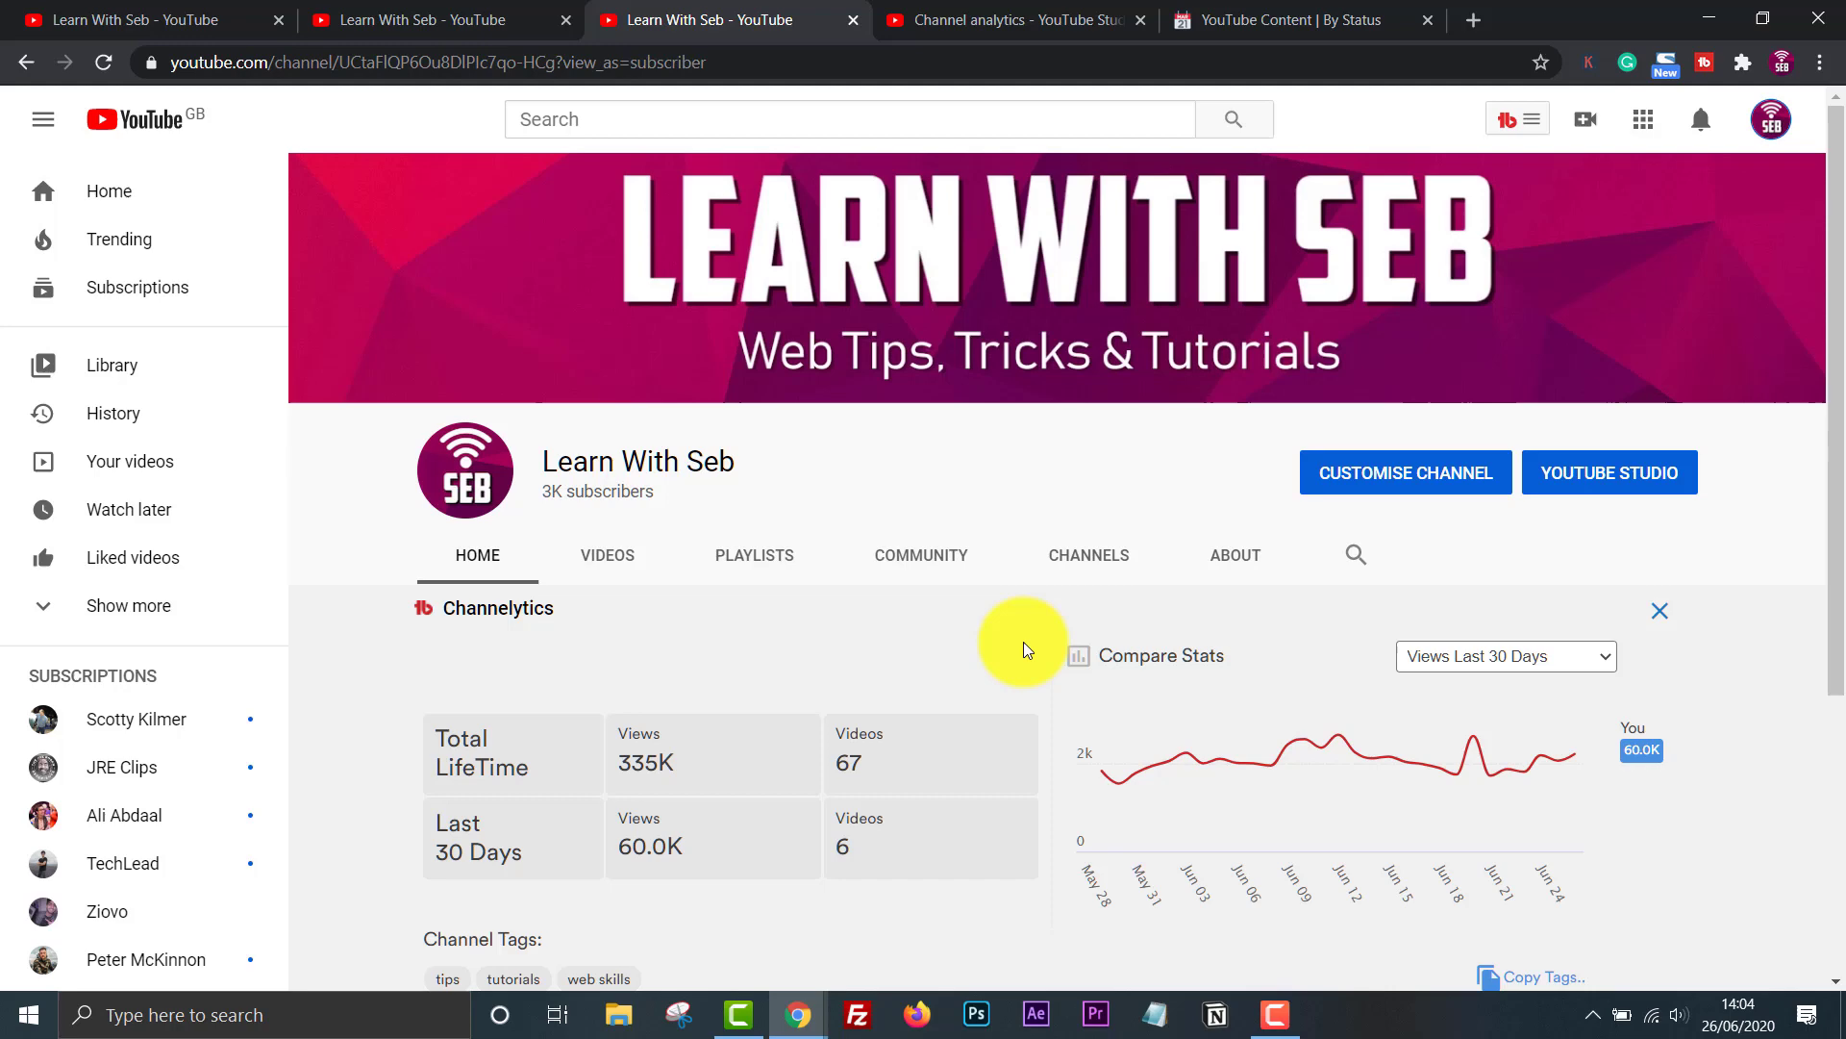
click(1427, 656)
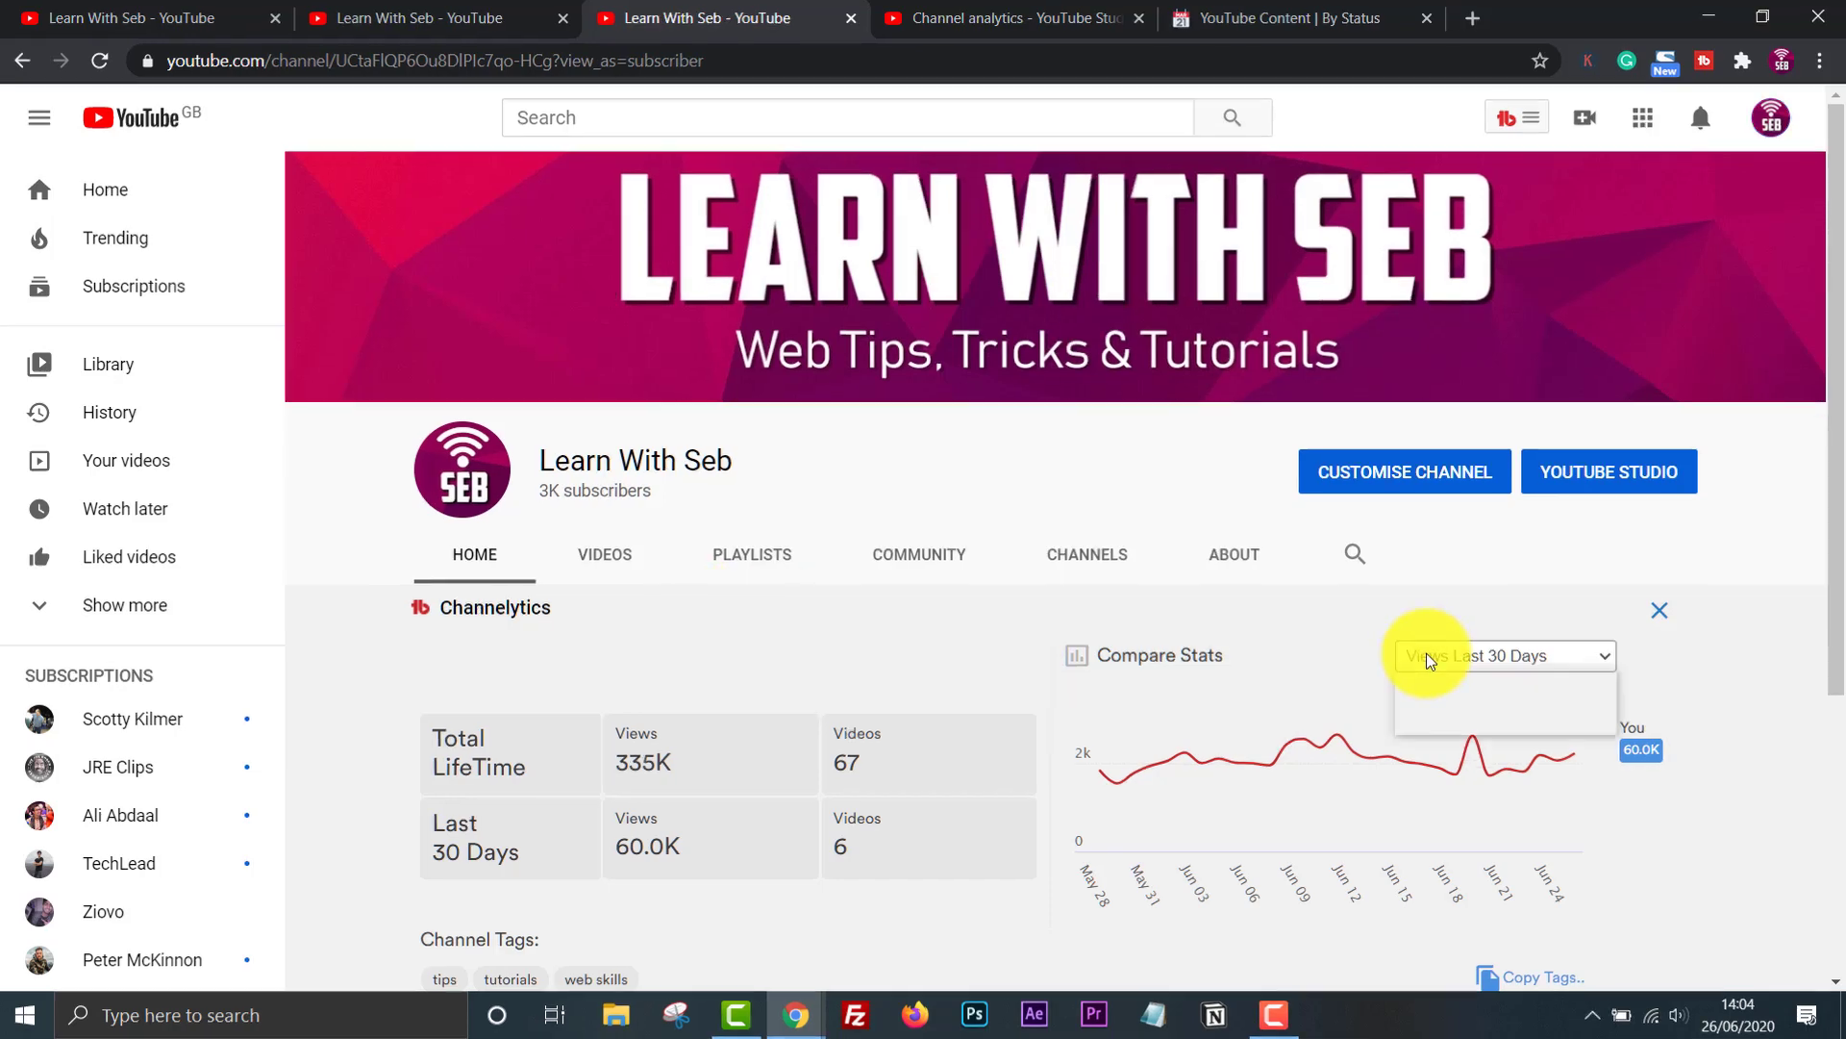
click(1060, 571)
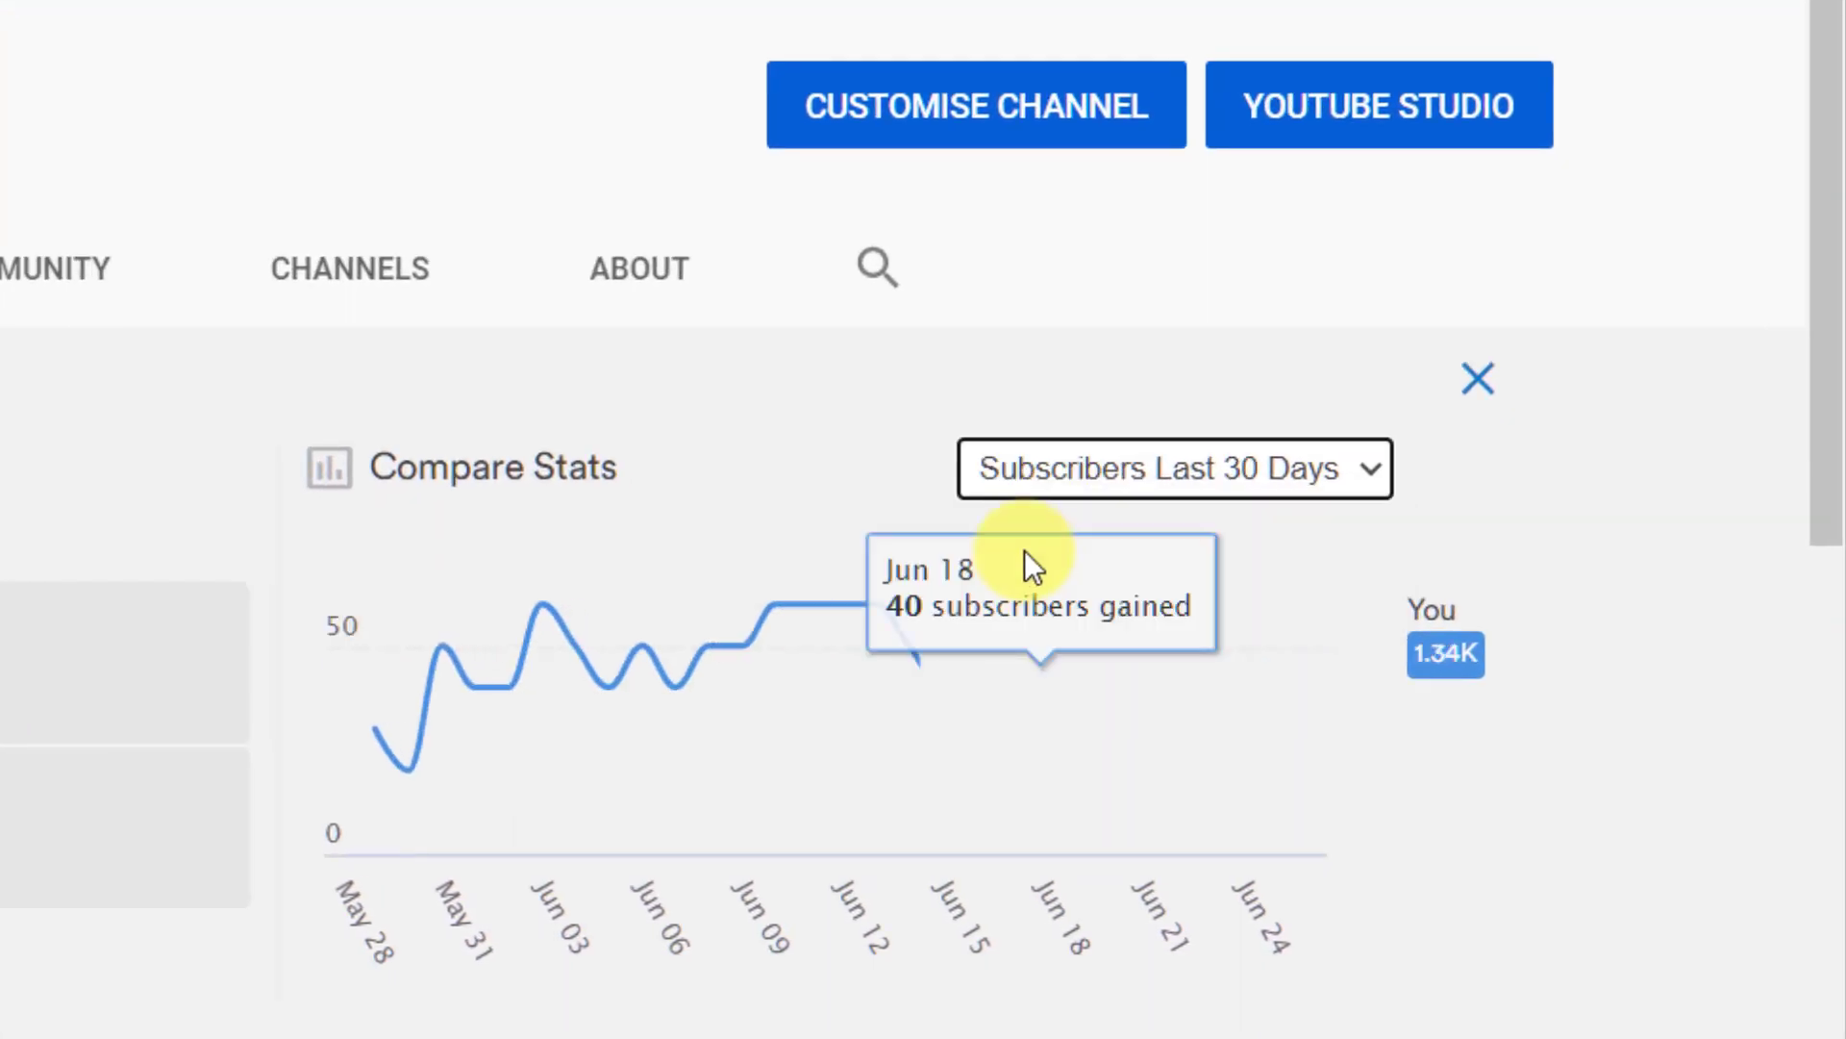
mouse_move(420, 708)
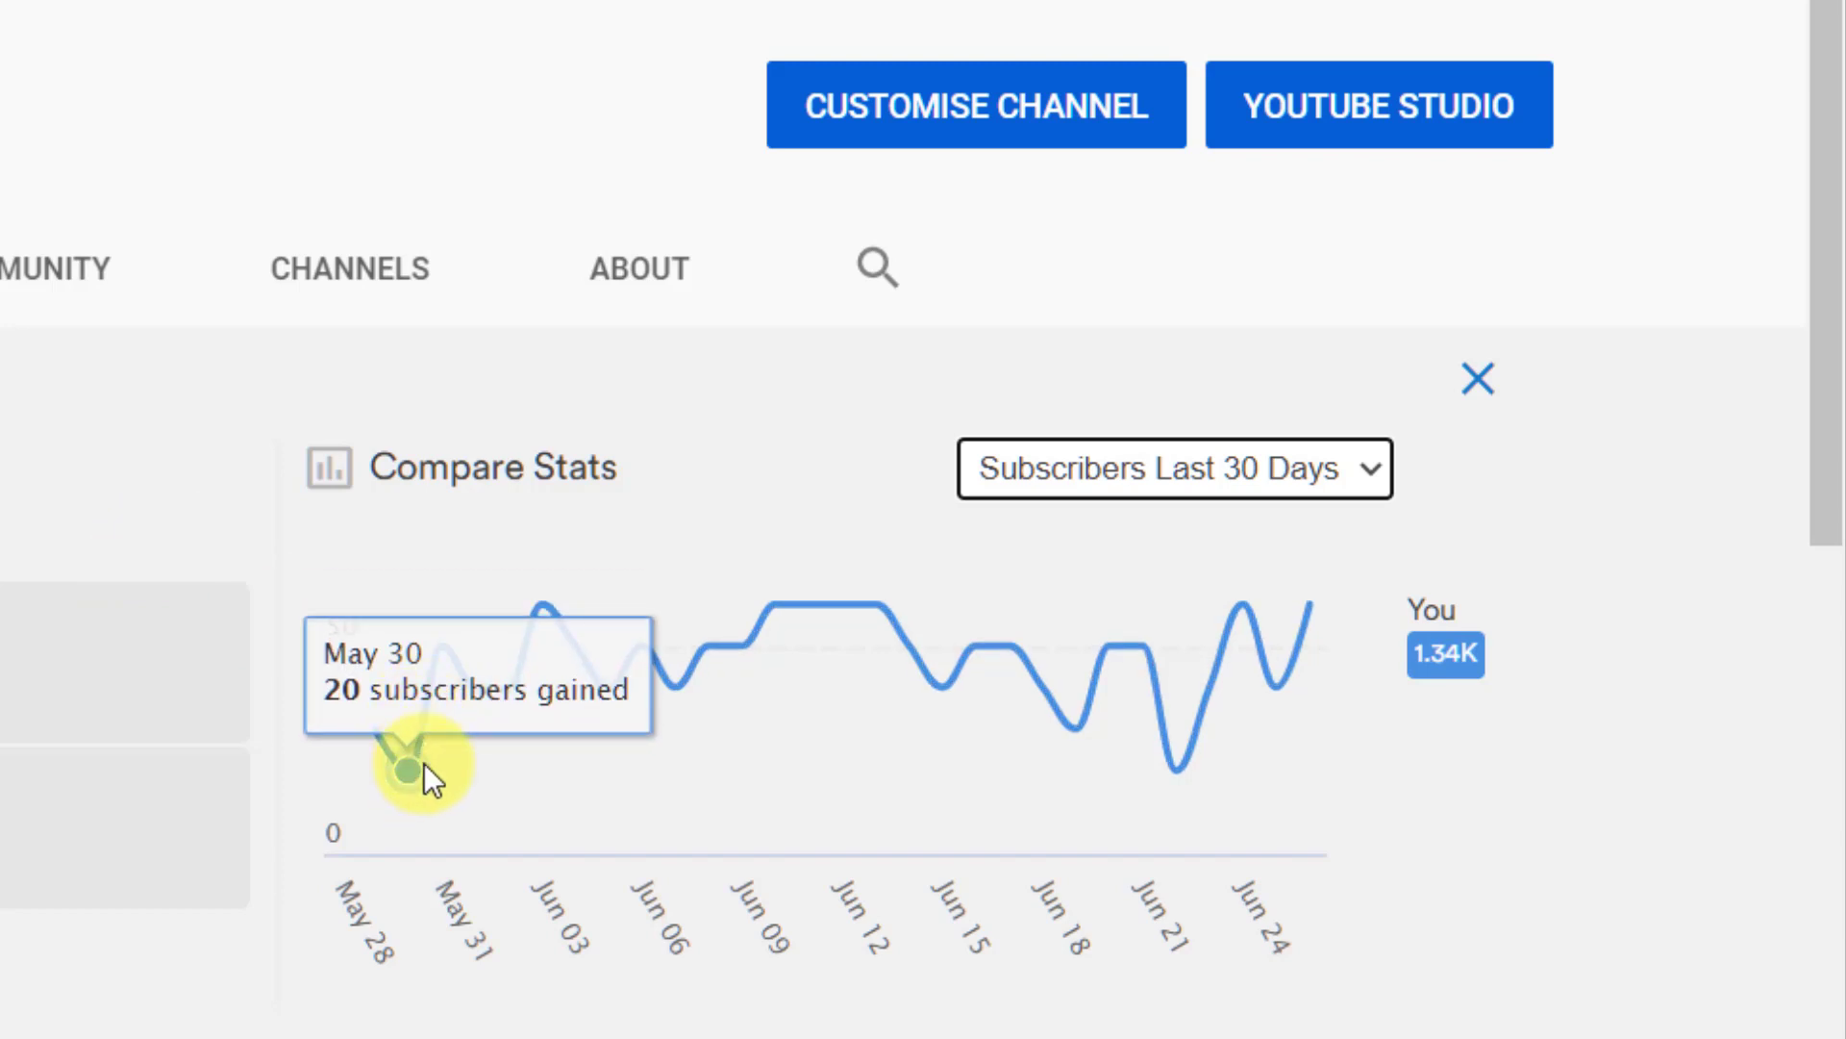
mouse_move(551, 614)
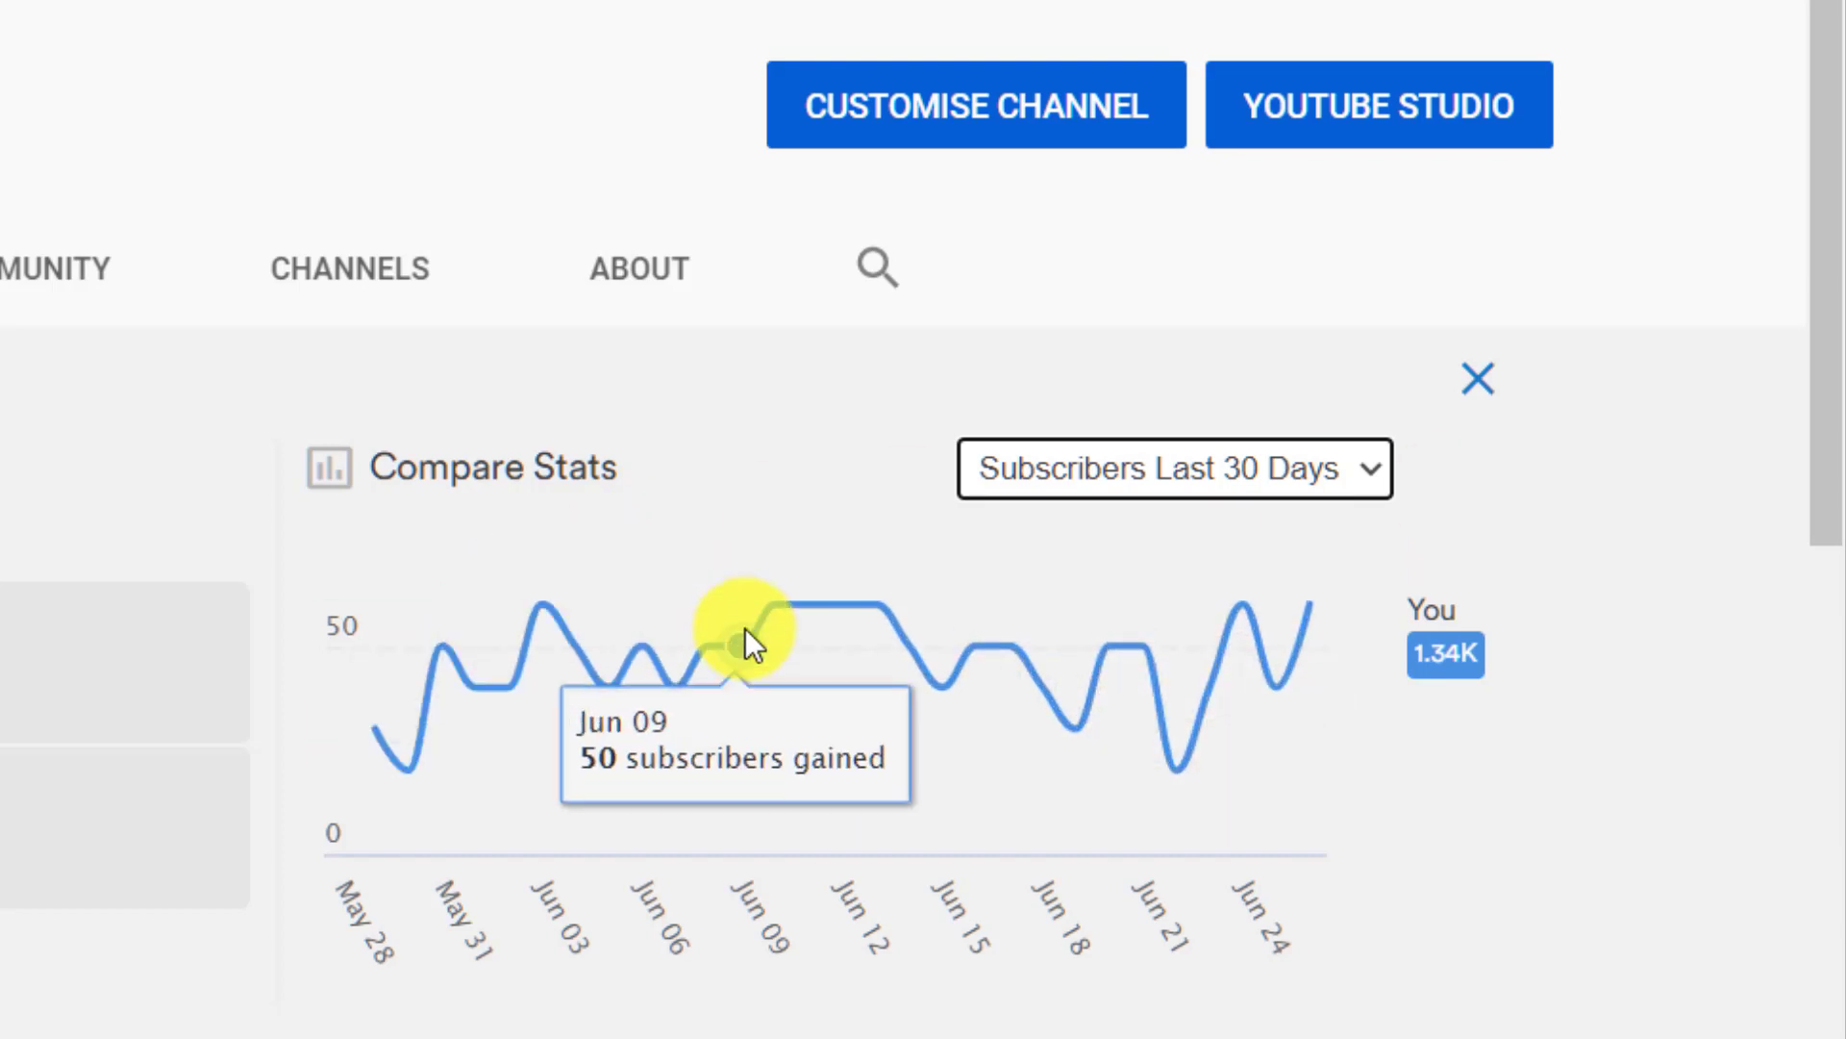
mouse_move(775, 616)
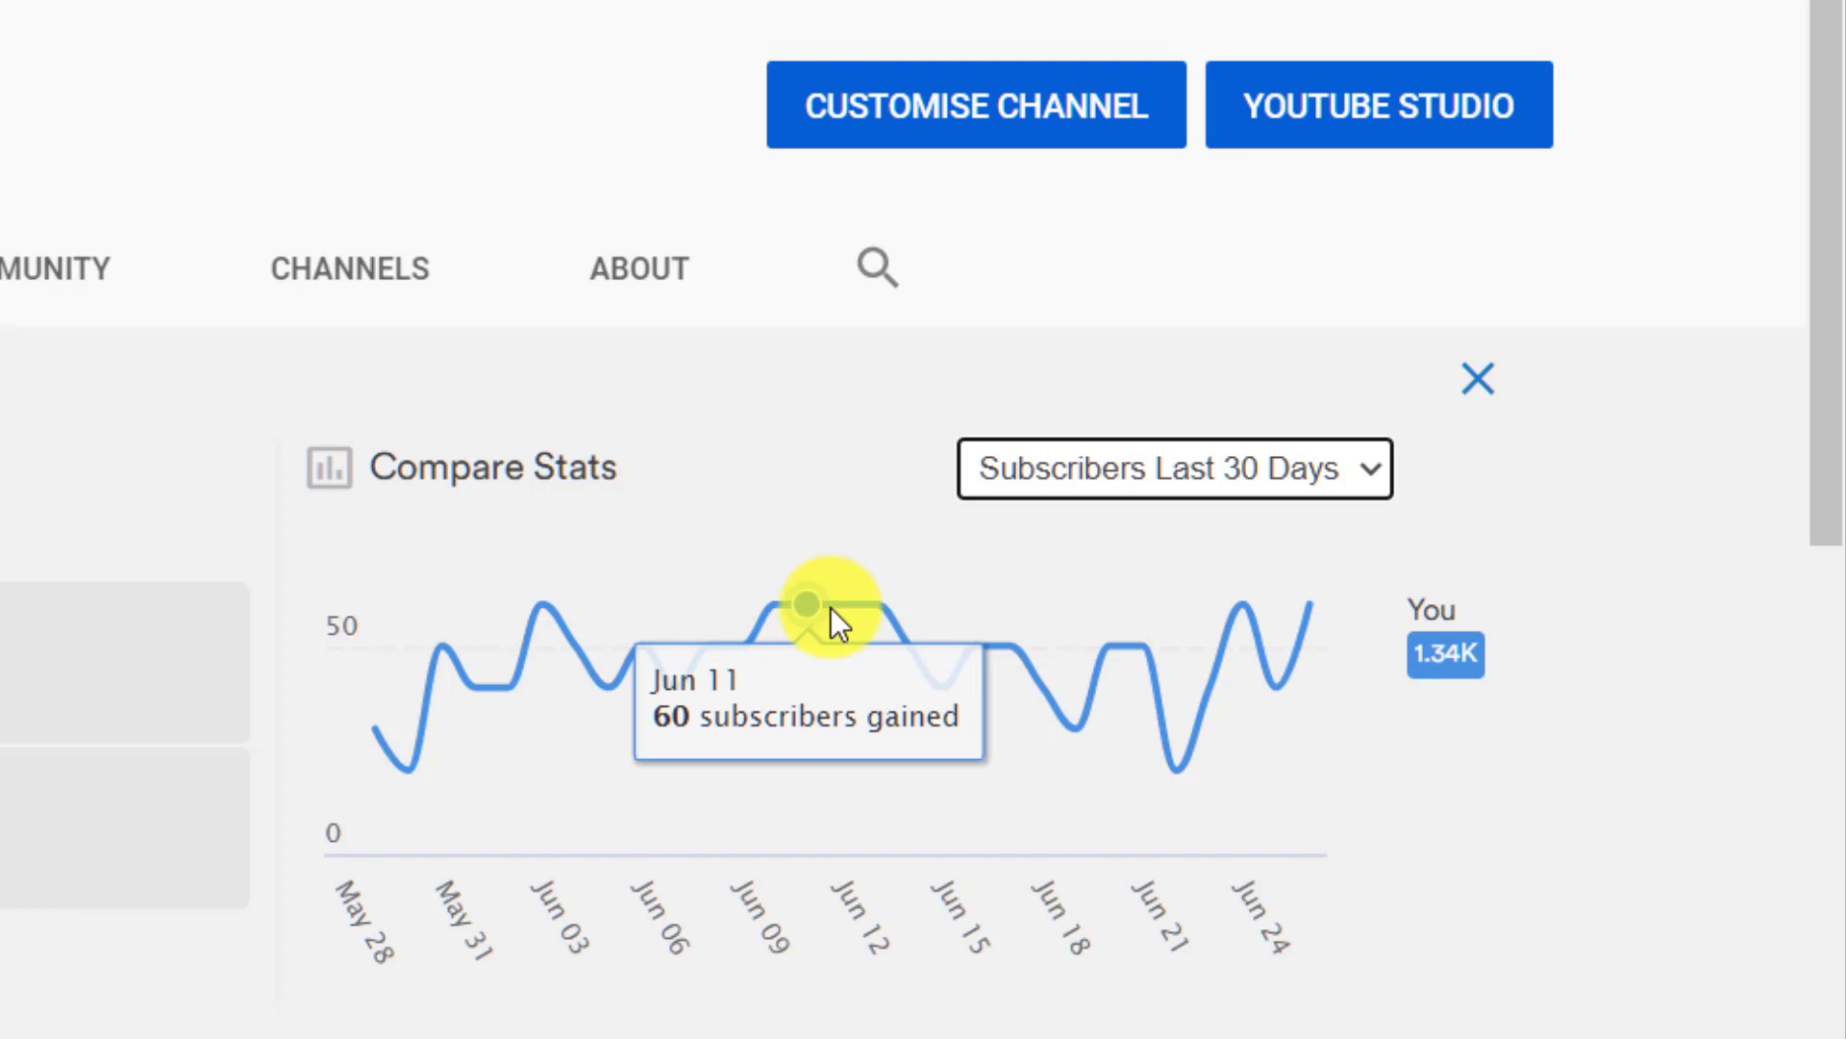
mouse_move(838, 608)
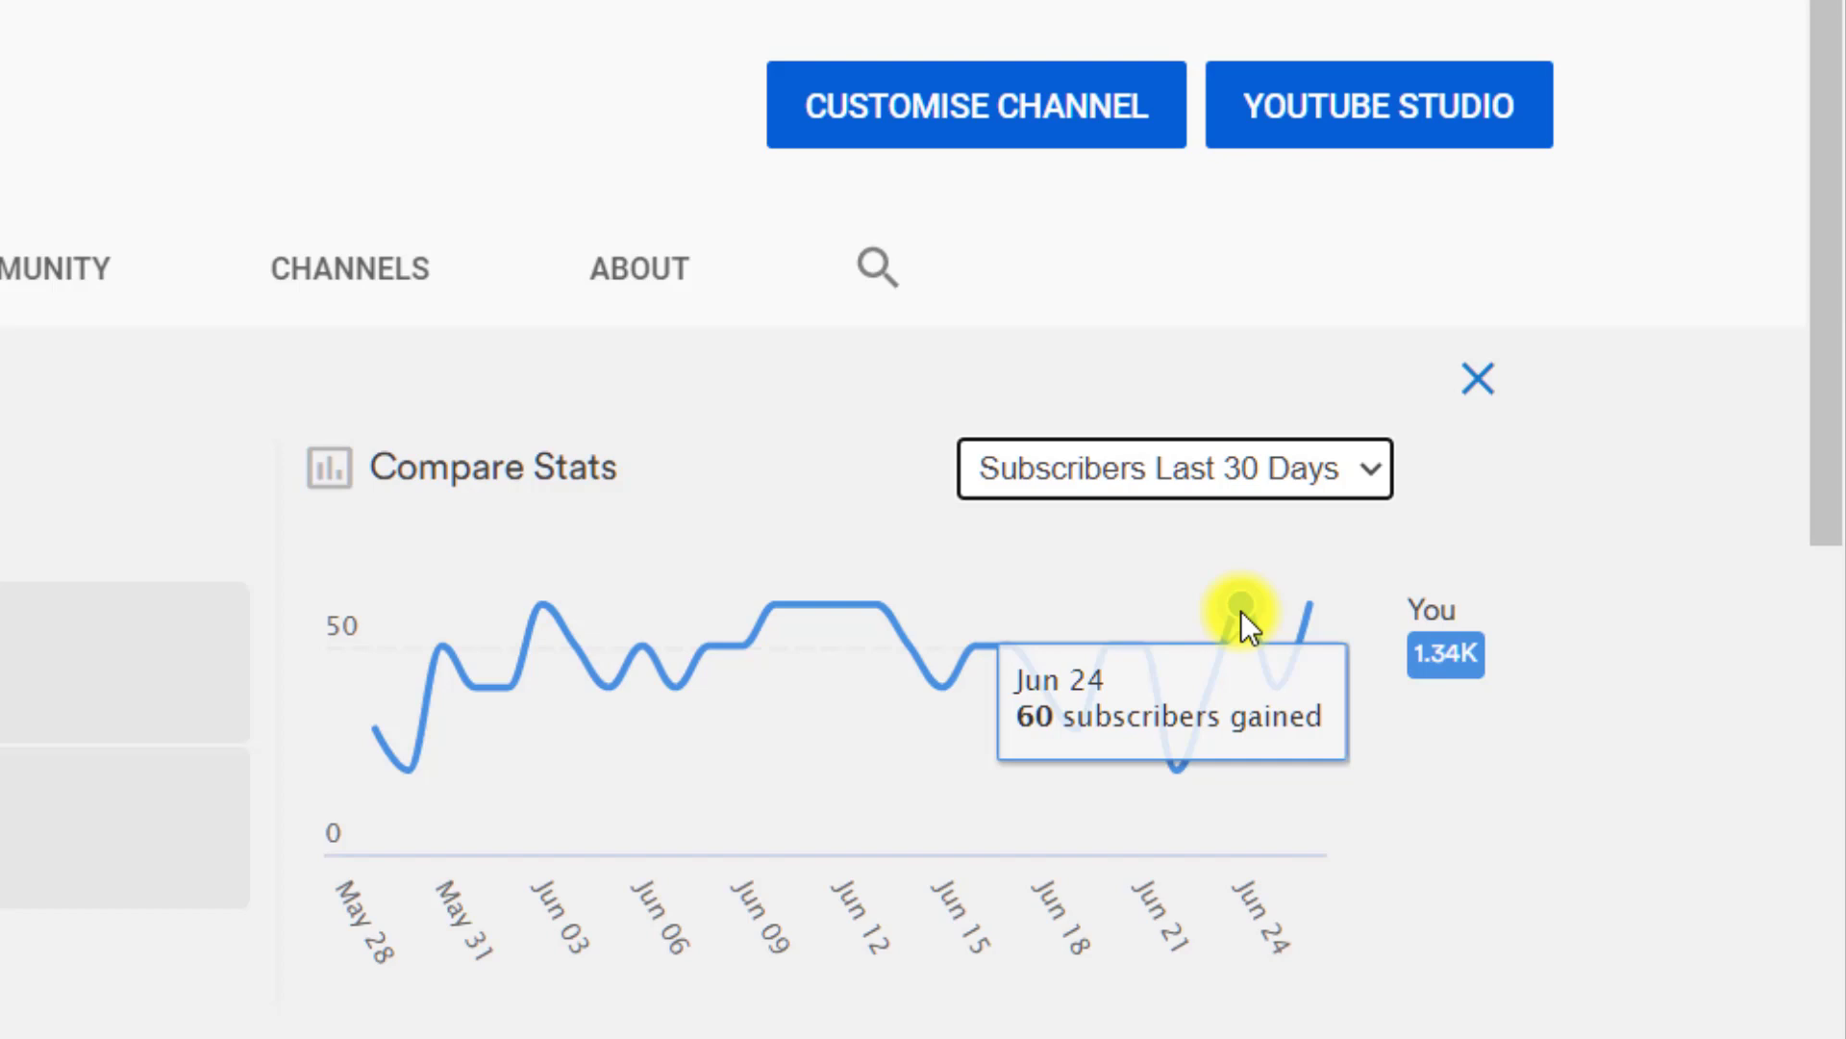
Switch the Compare Stats chart back to Views Last 30 Days, totalling 60.0K.
click(1229, 465)
click(1134, 517)
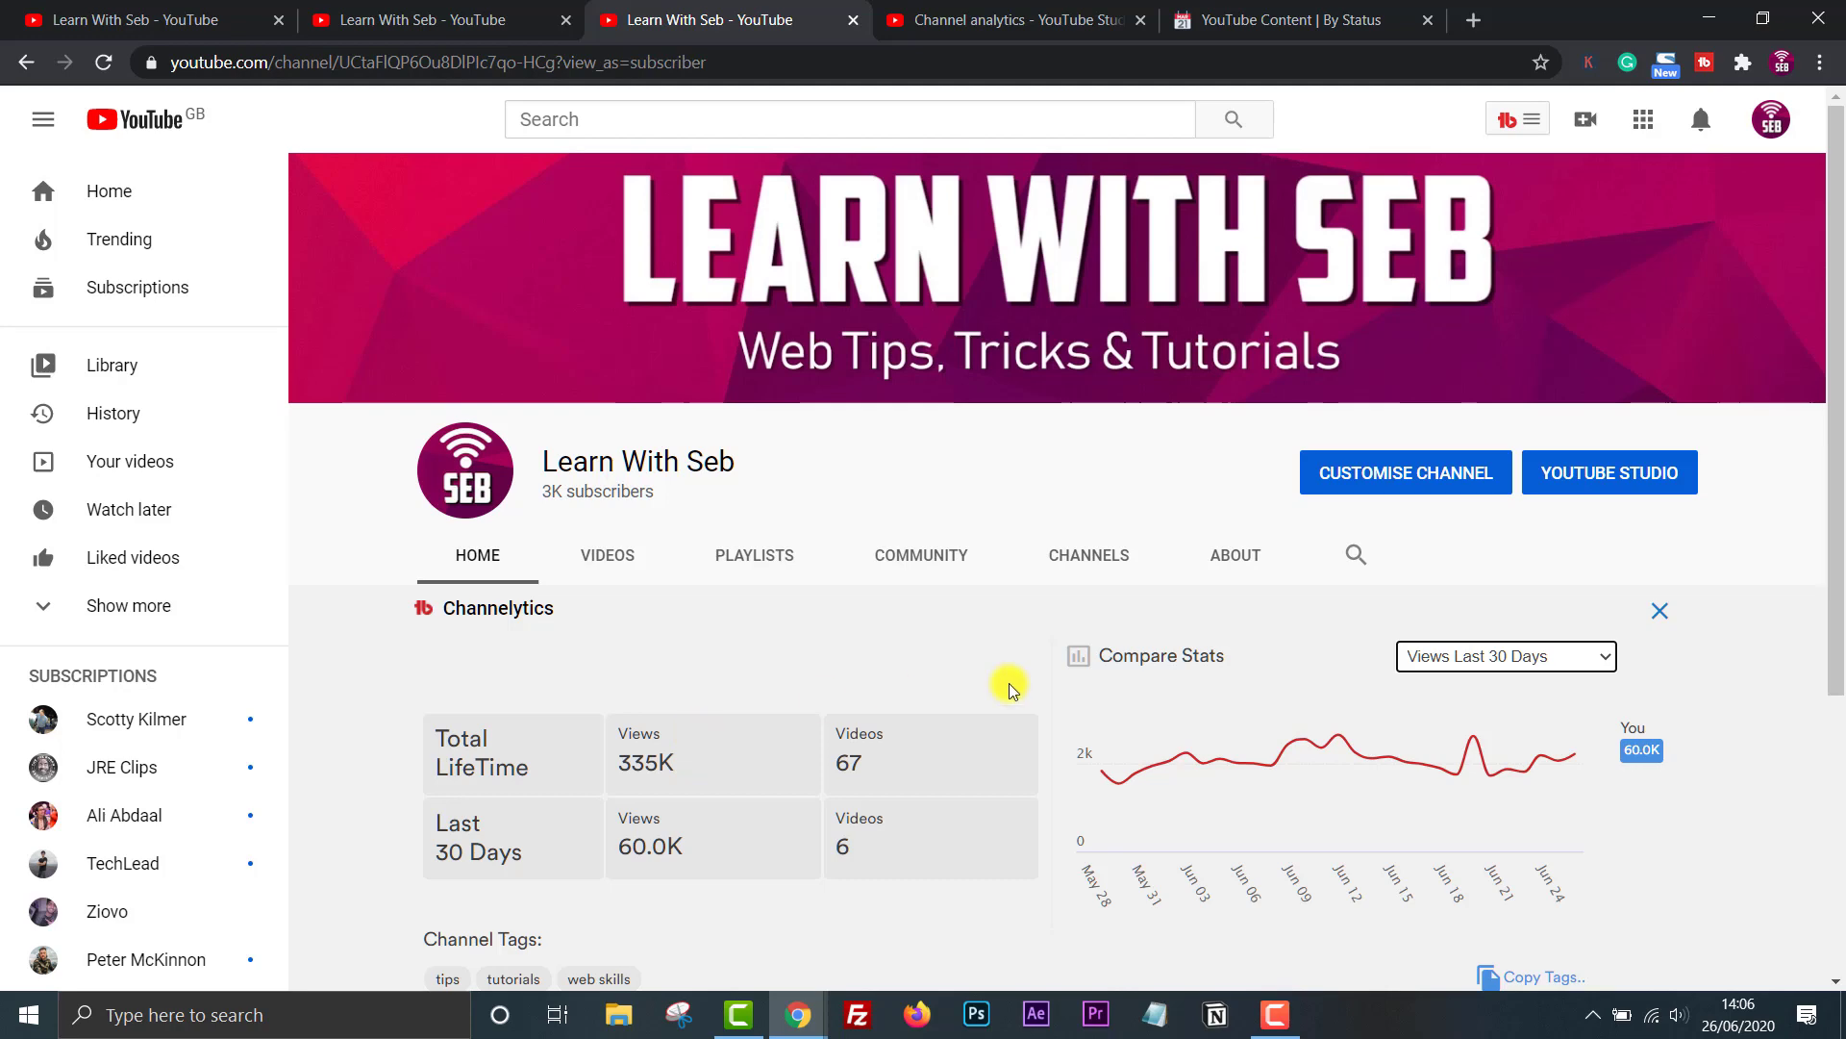
mouse_move(1566, 288)
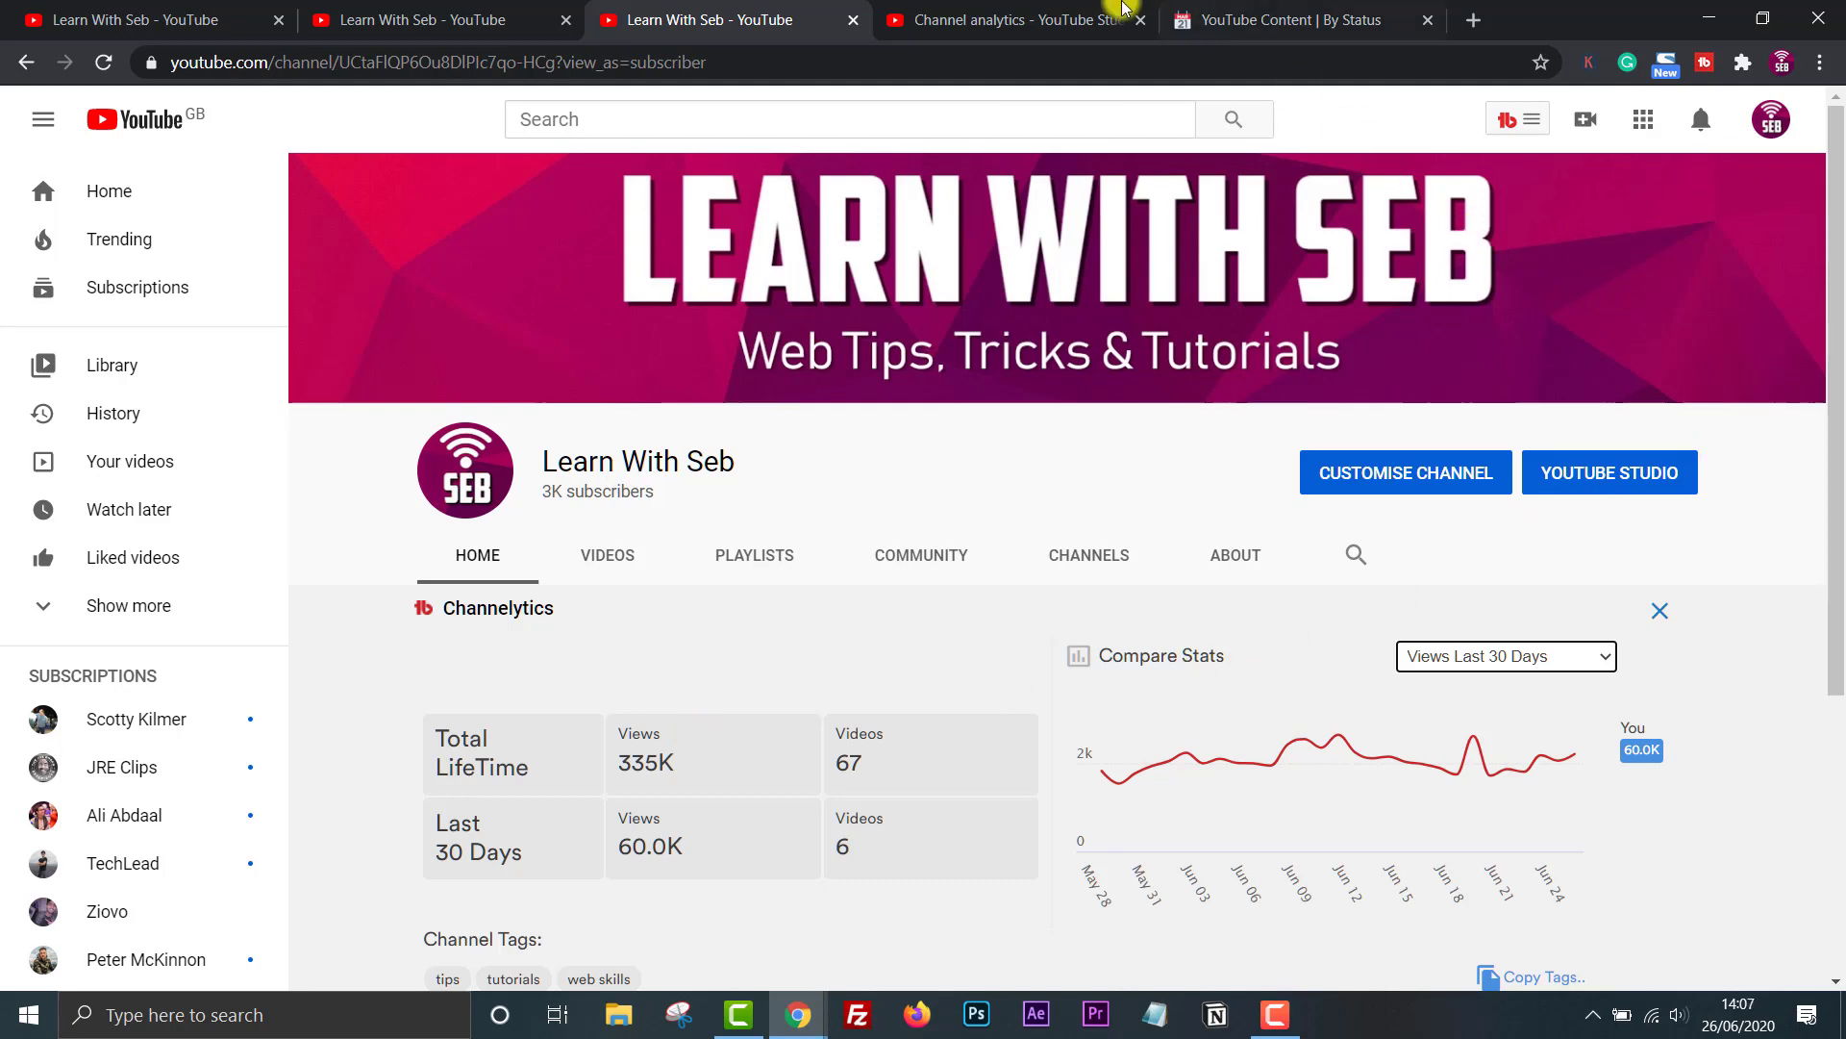
Open Channel analytics and inspect the lifetime Reach chart's impressions, click-through rate and views.
click(1059, 19)
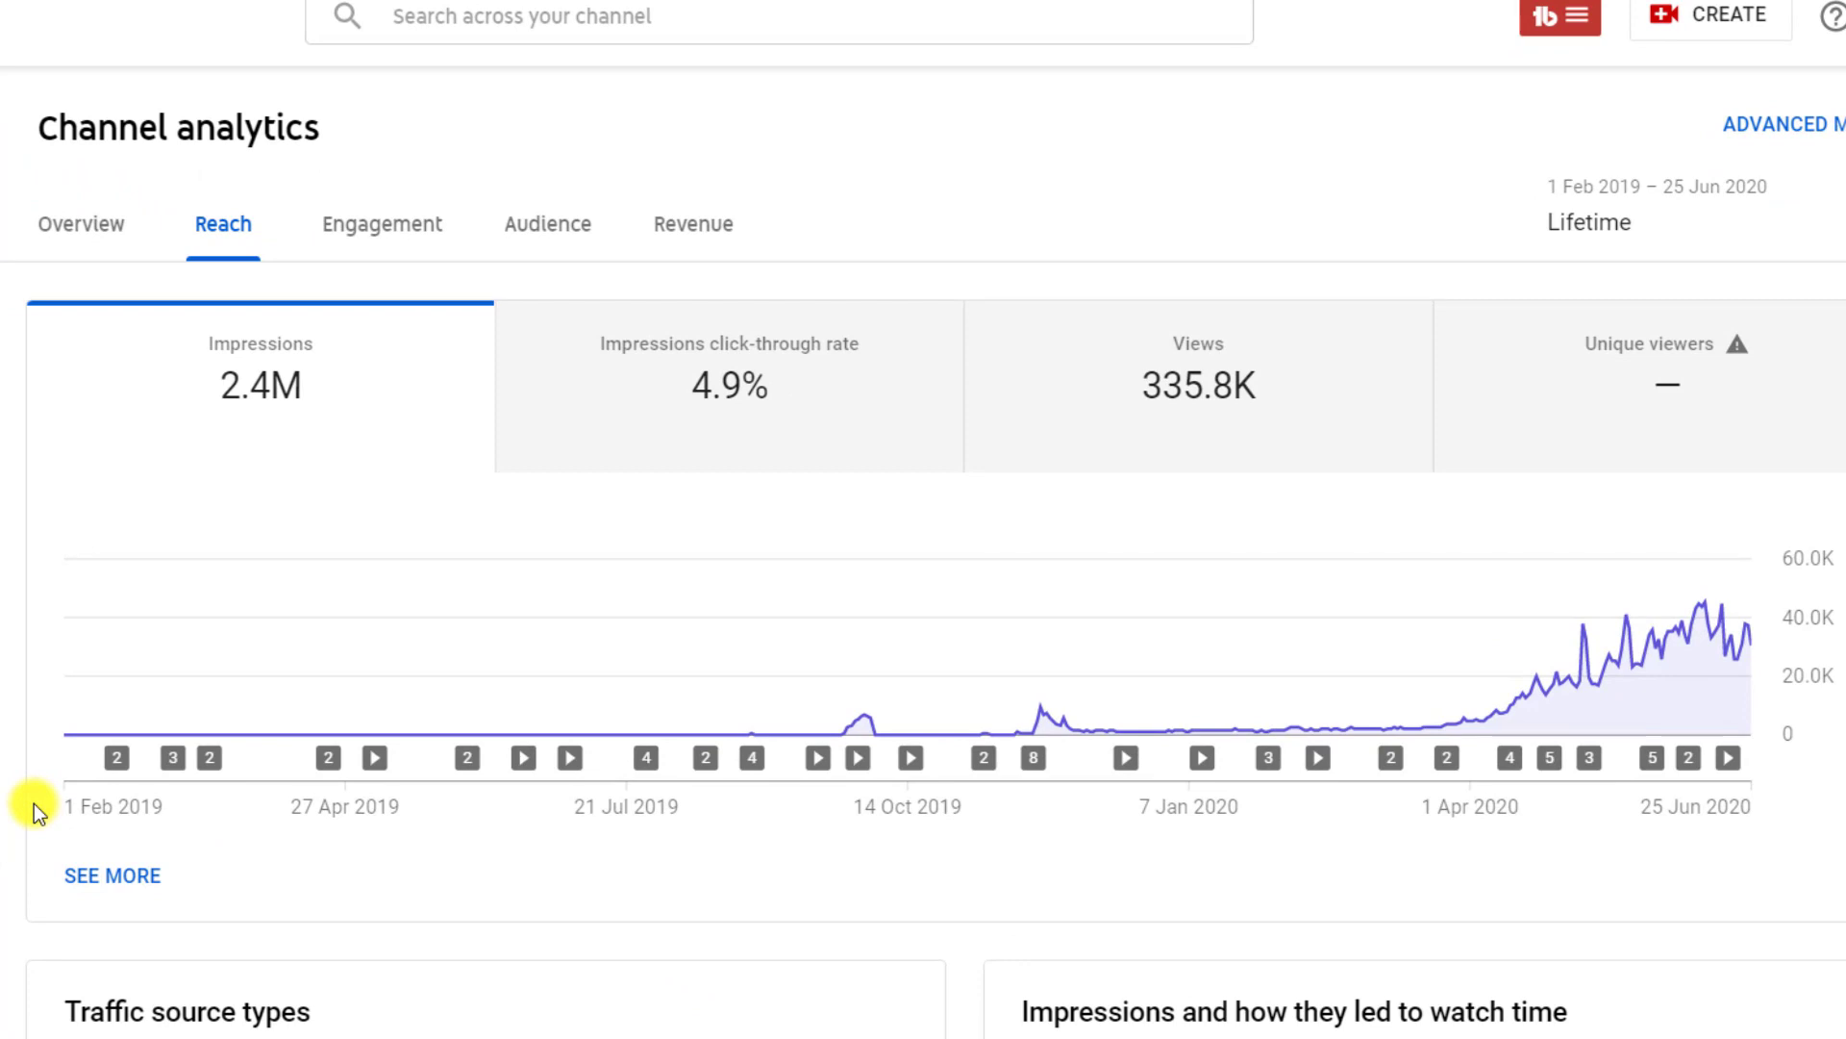
mouse_move(431, 713)
mouse_move(1045, 614)
mouse_move(1598, 591)
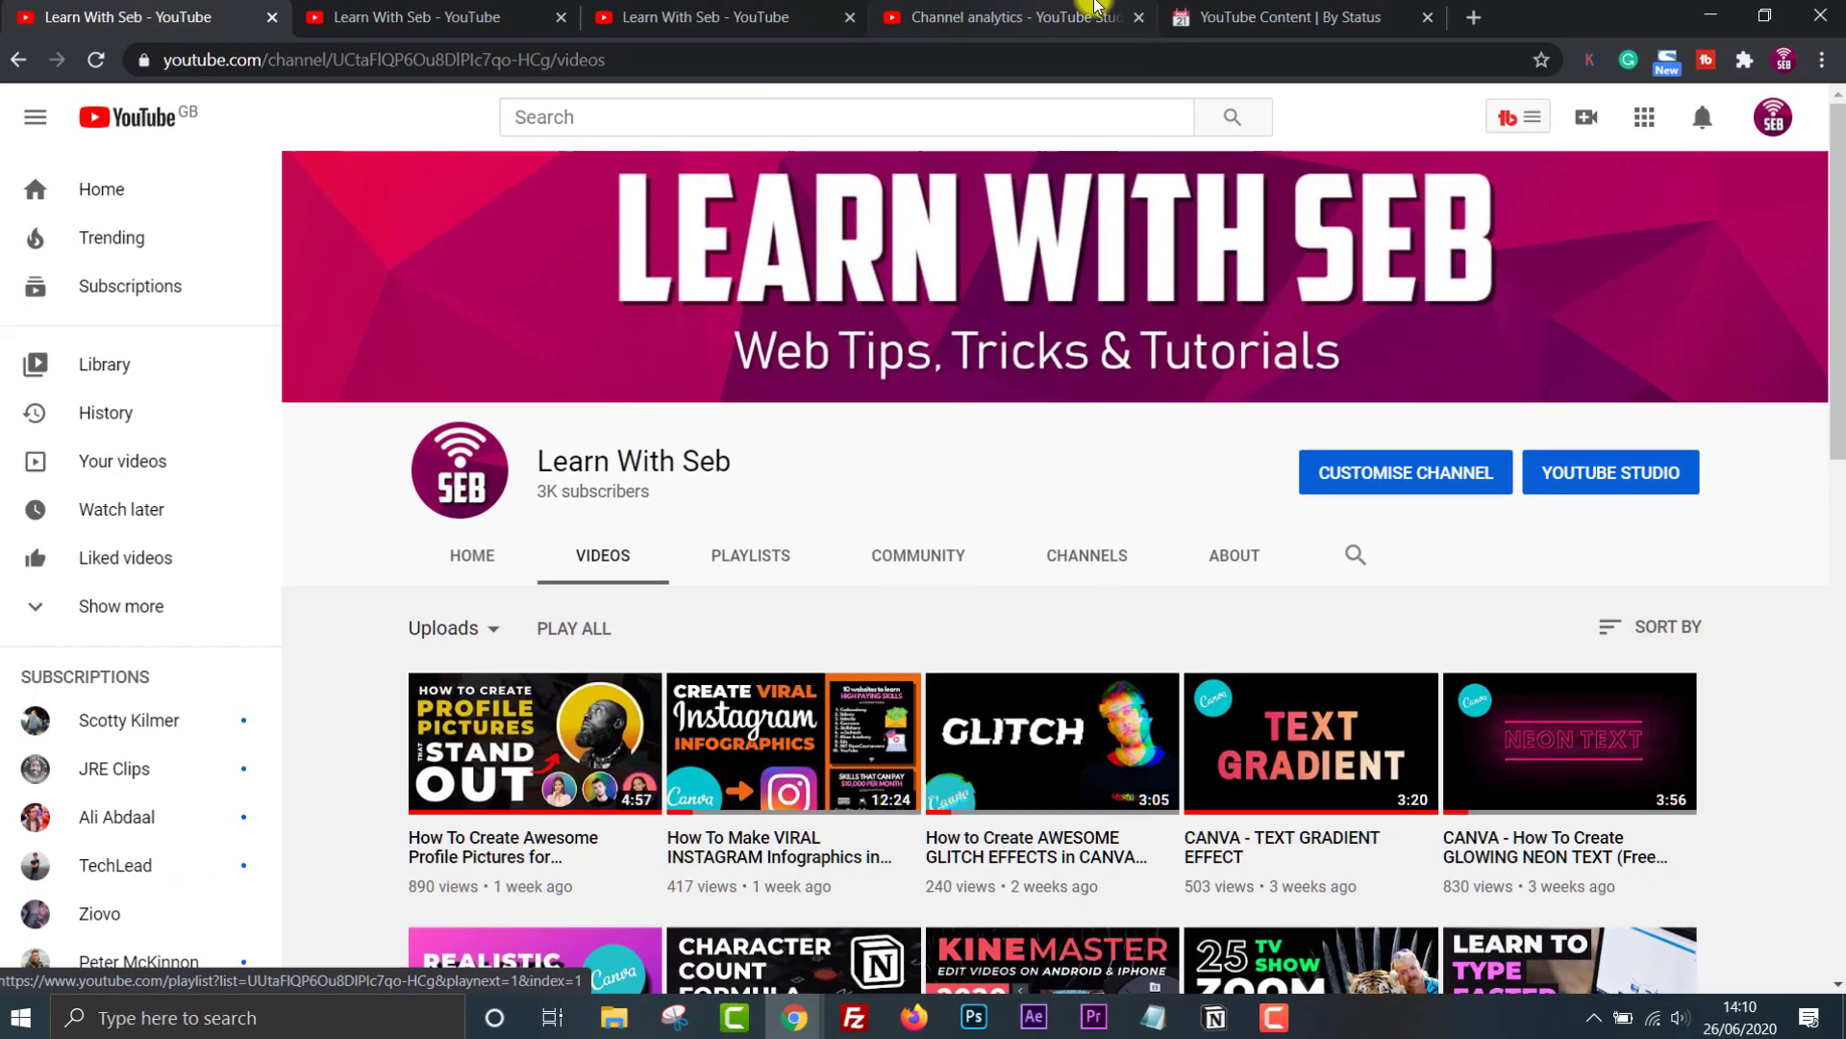
Switch to the Notion 'YouTube Content | By Status' planning board.
click(1246, 19)
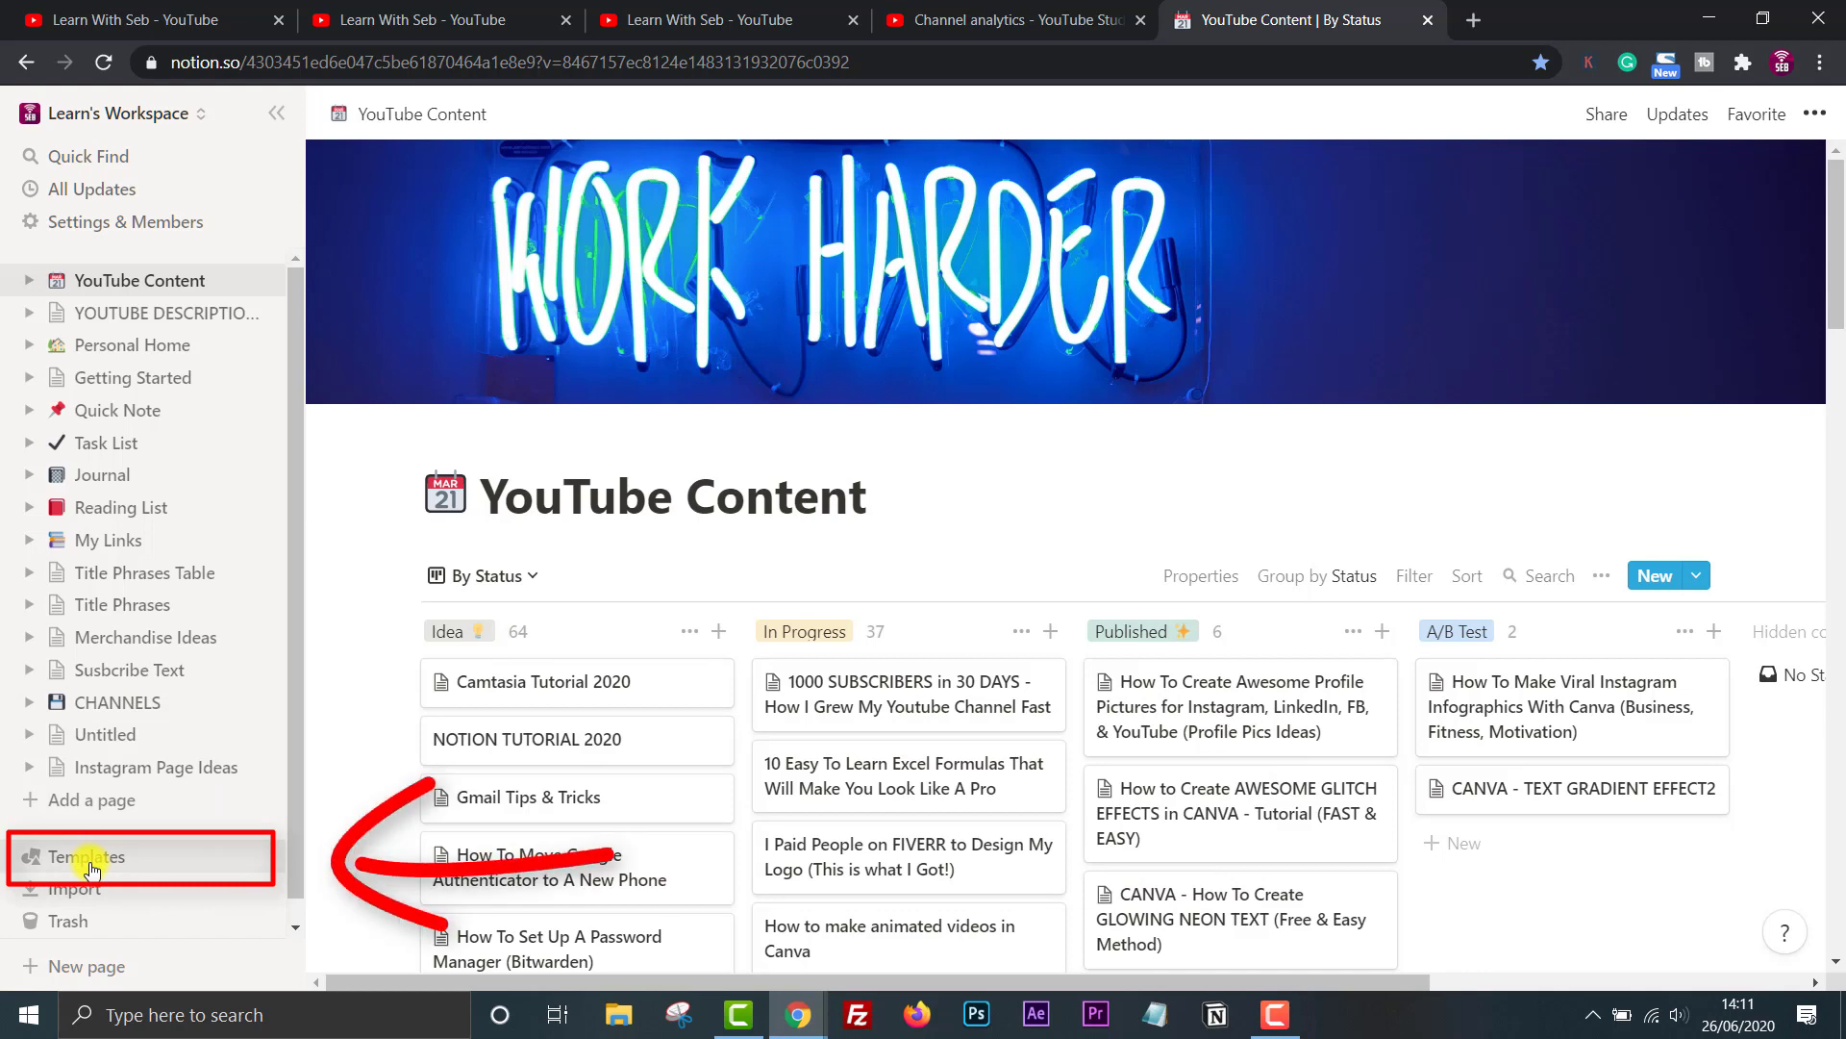
click(89, 862)
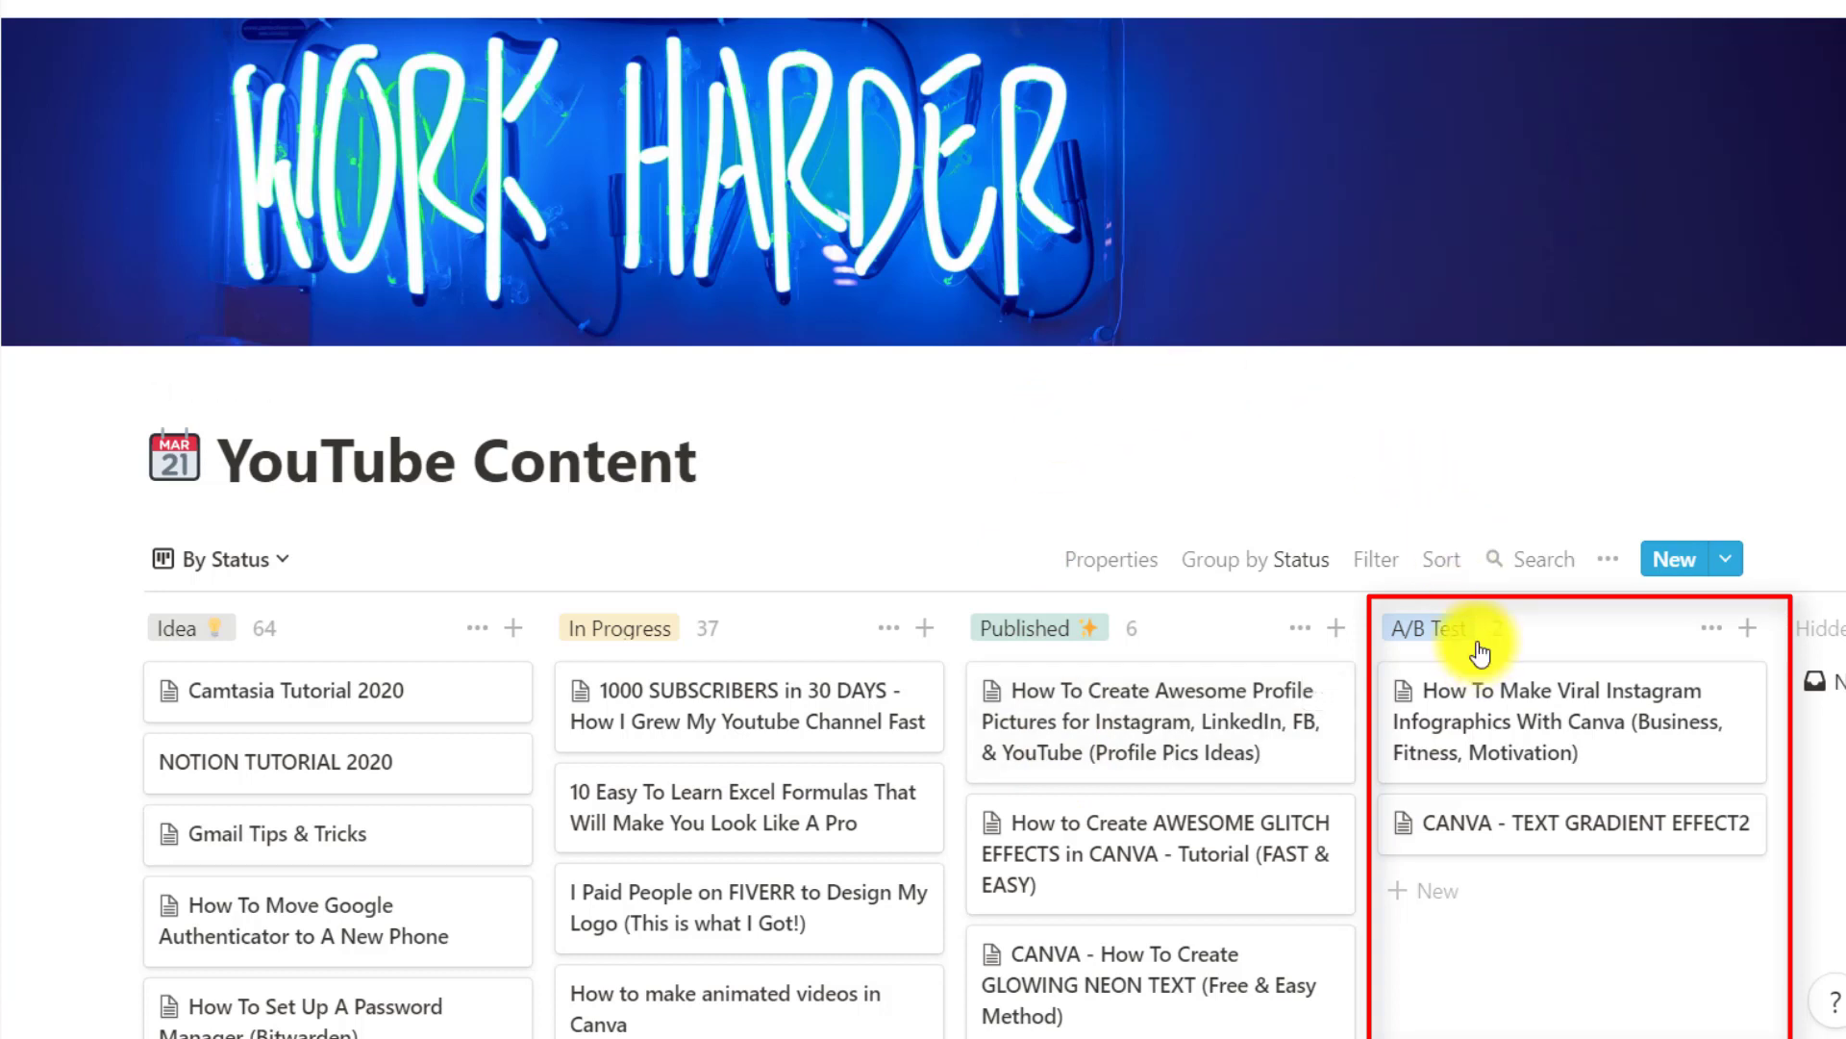
click(1404, 460)
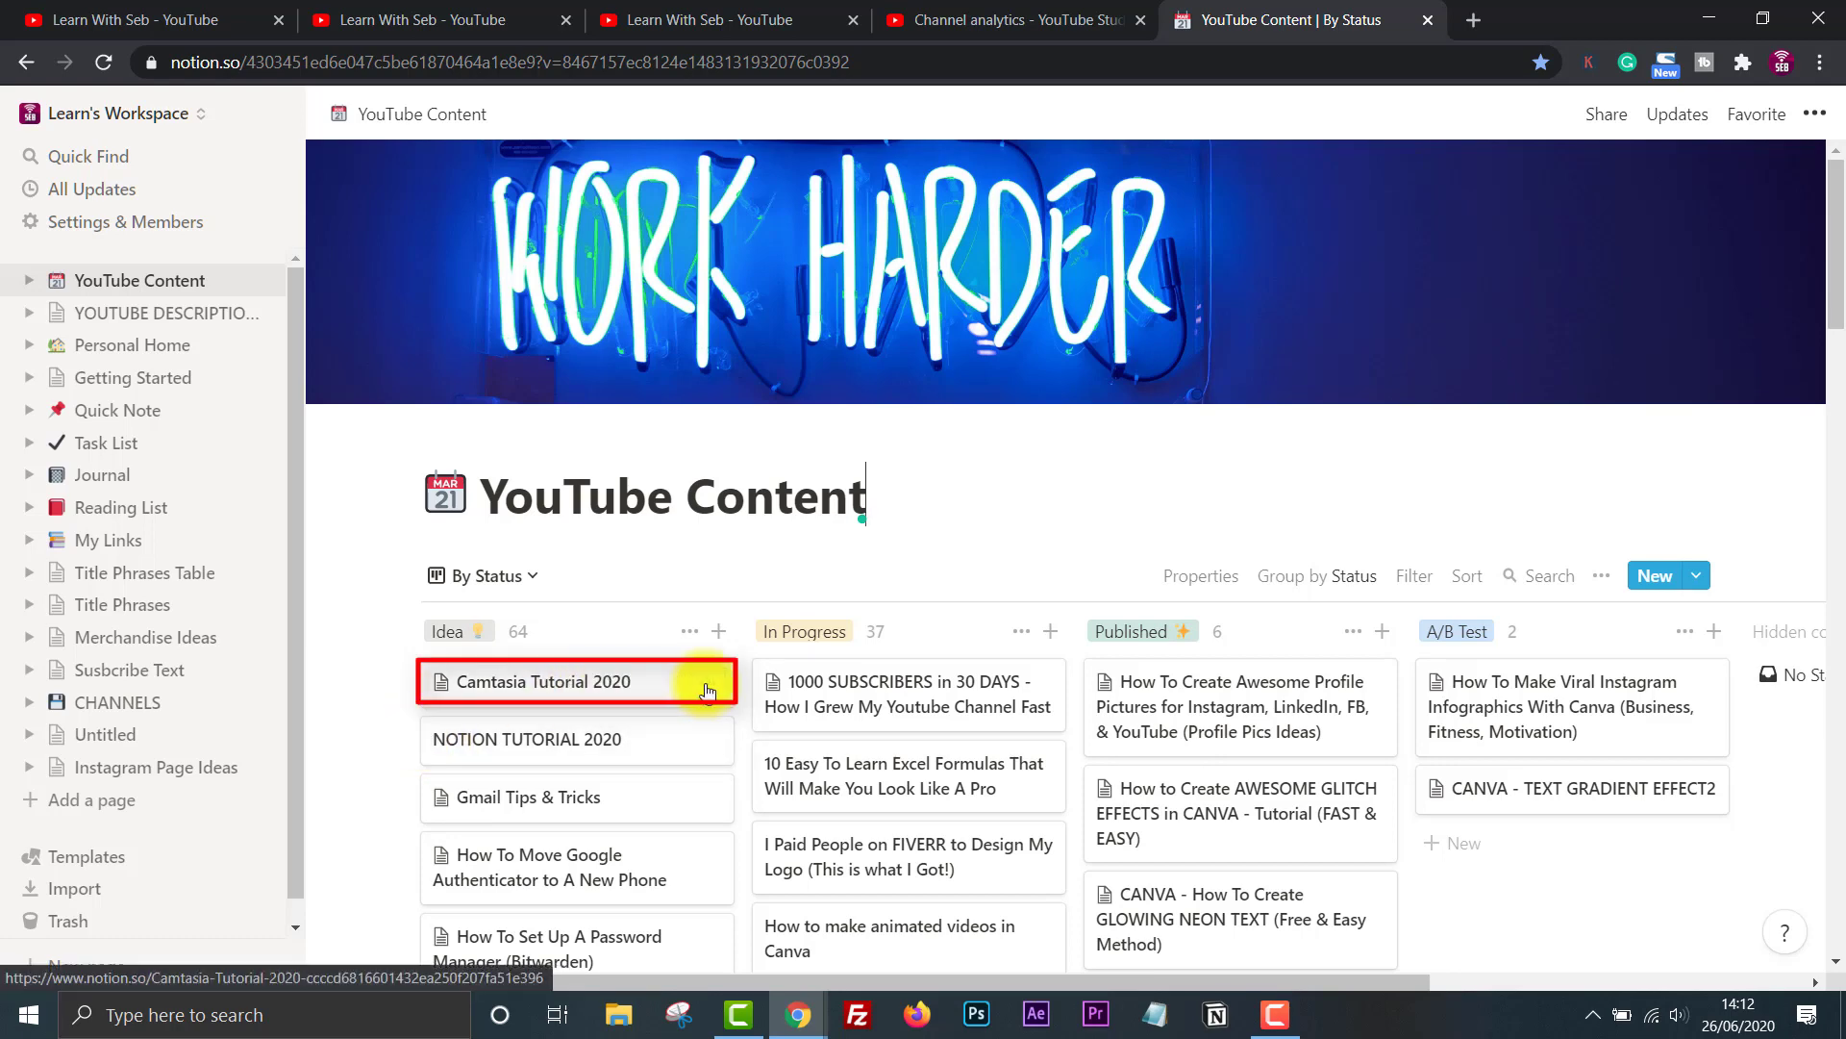
Open the Camtasia Tutorial 2020 card, leave its deadline empty, and scroll to the SCRIPT section.
click(638, 682)
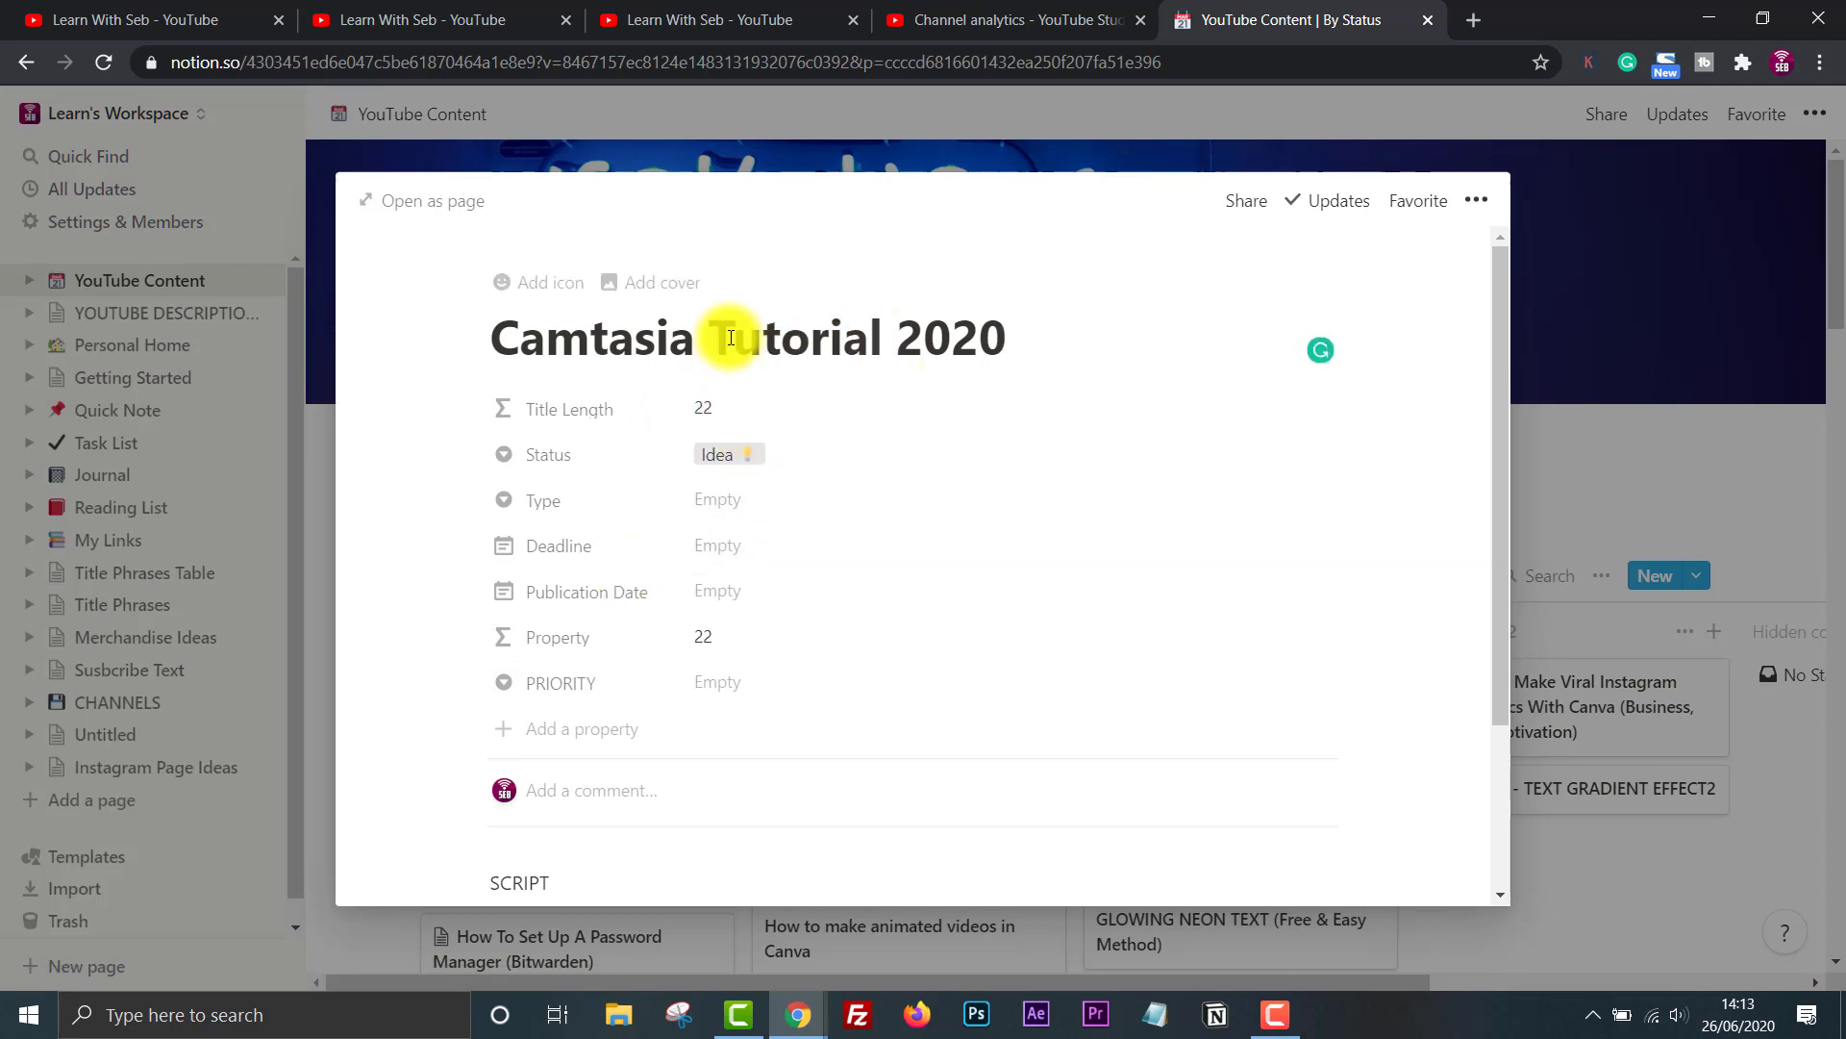
click(719, 552)
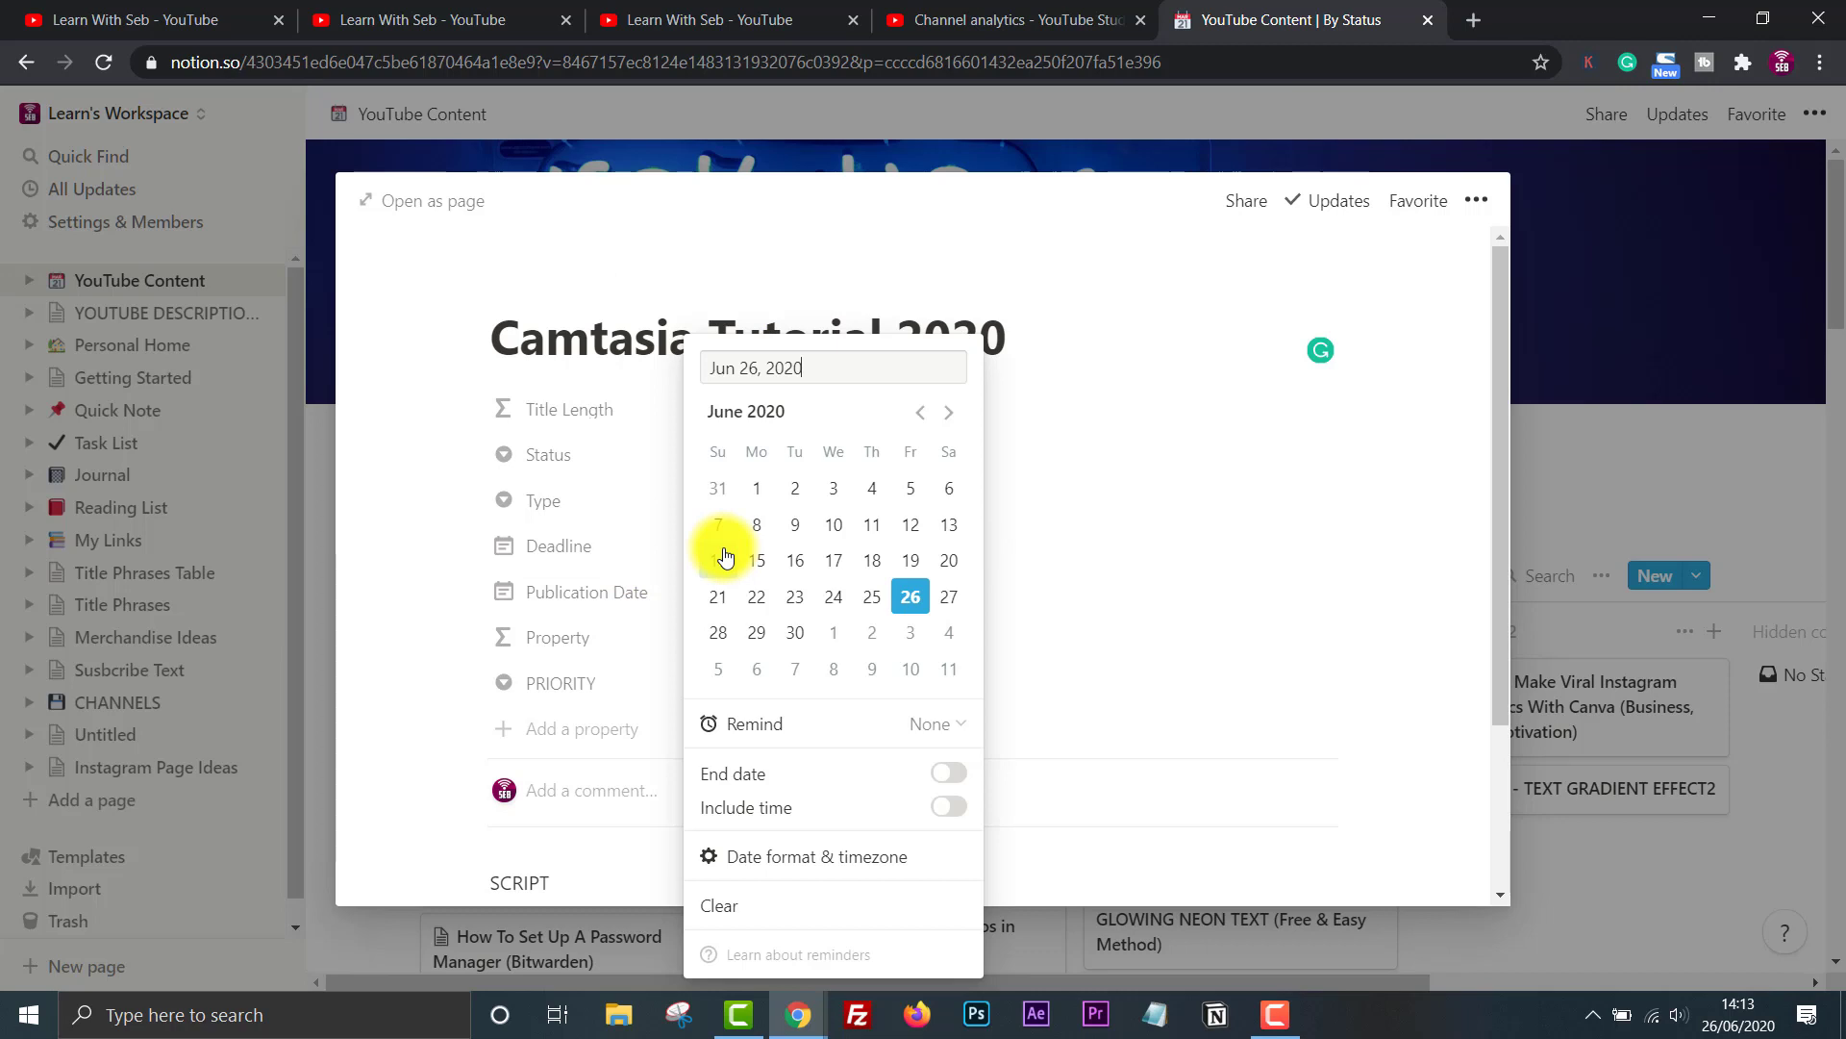
click(435, 594)
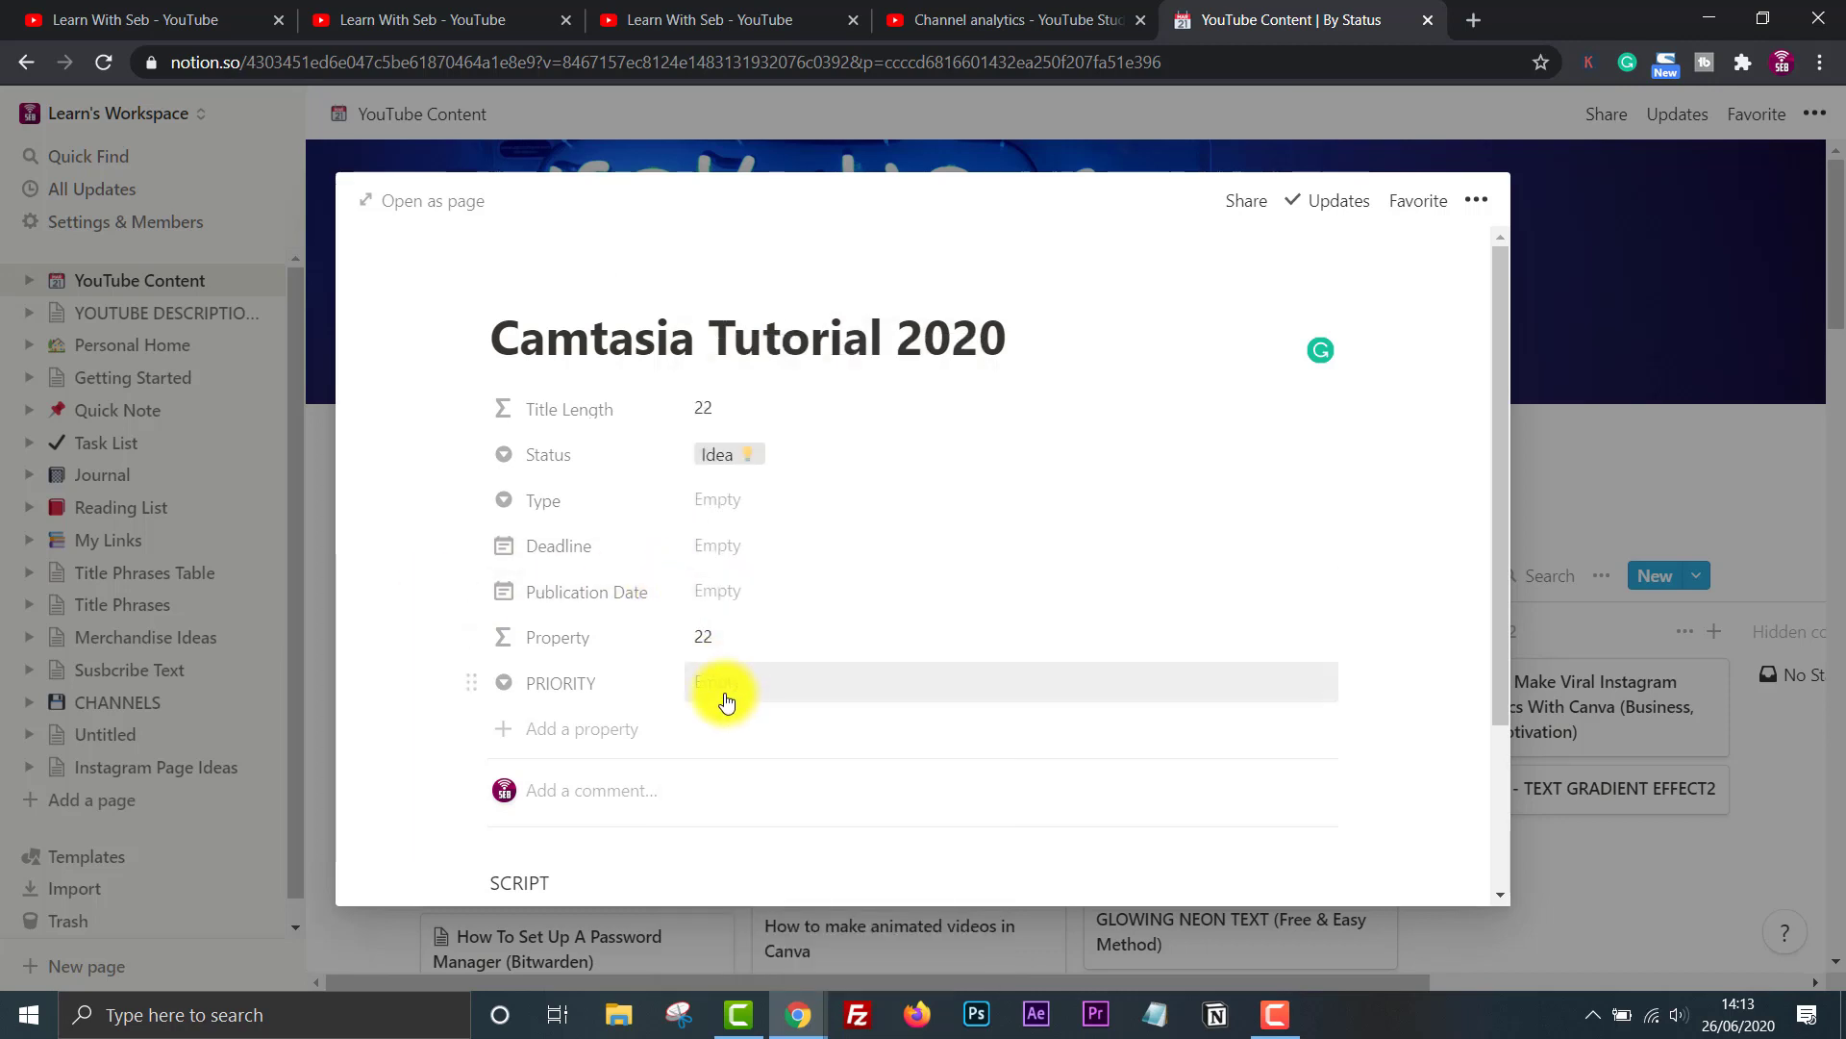
scroll(723, 700, down, 3)
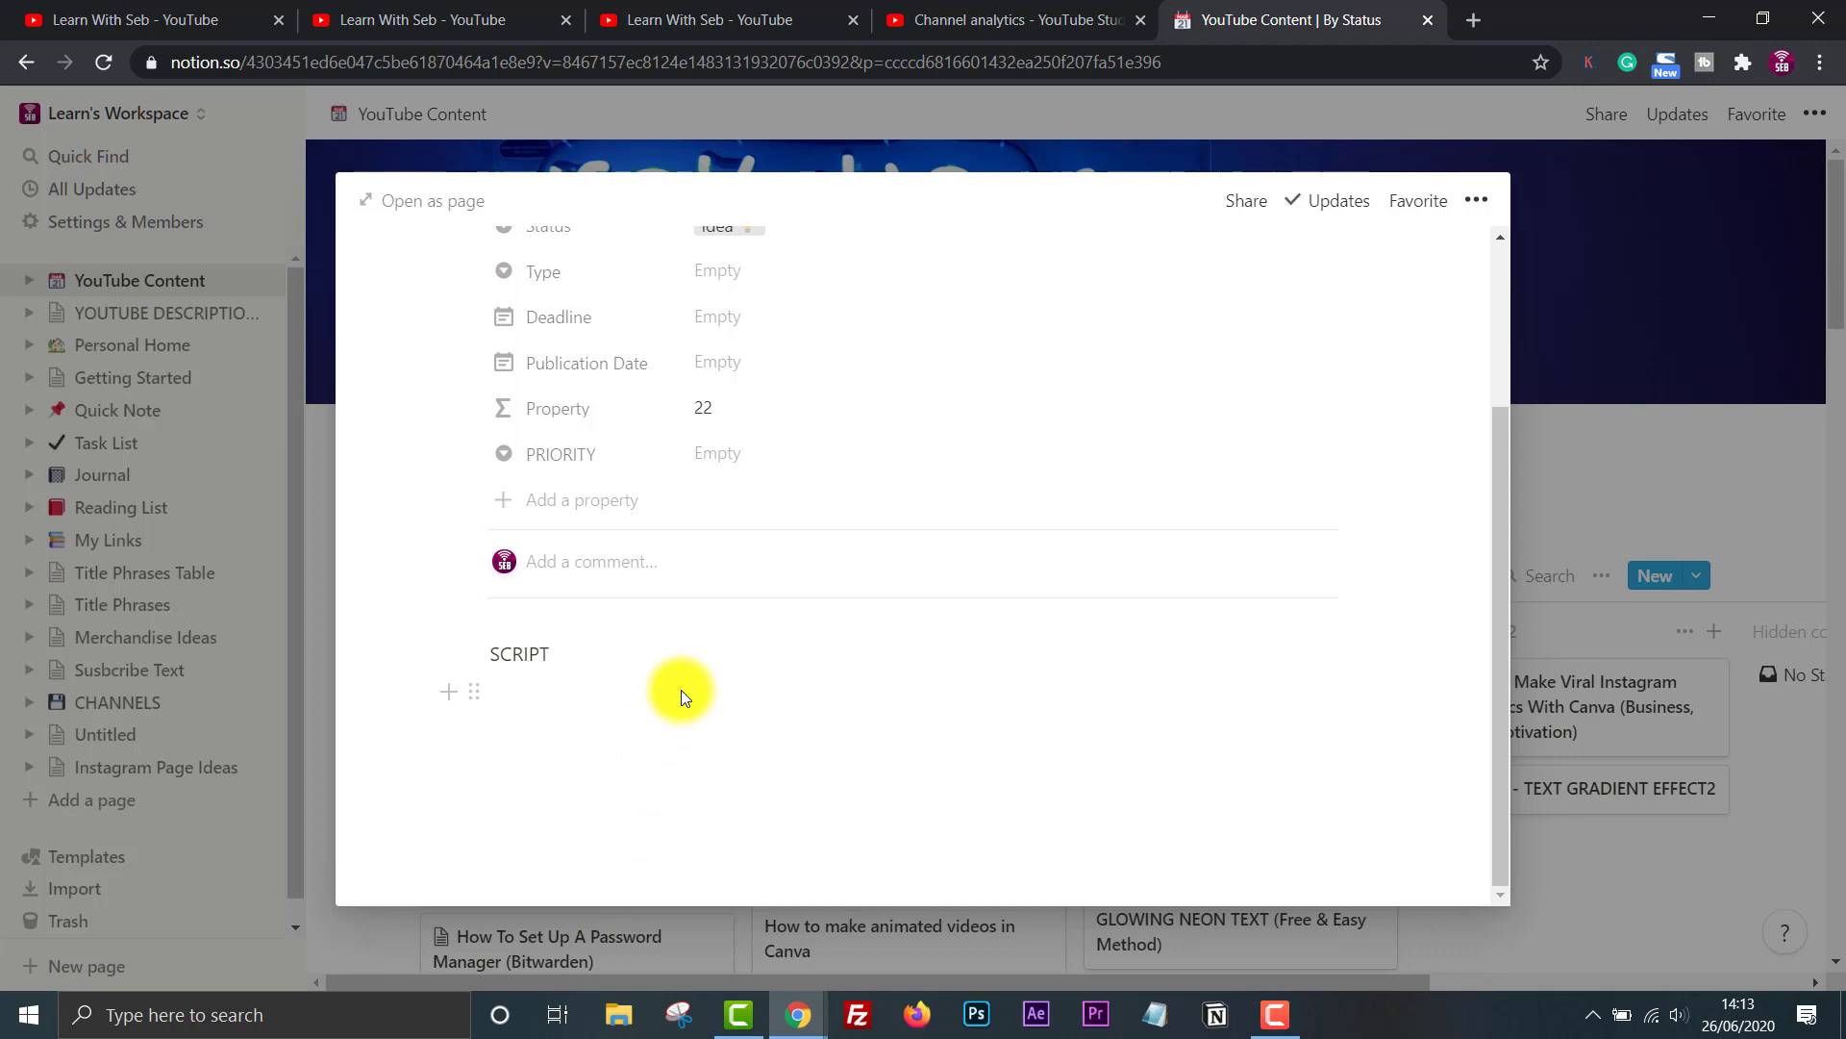
Close the Camtasia Tutorial 2020 page and demonstrate dragging its card toward In Progress.
click(316, 458)
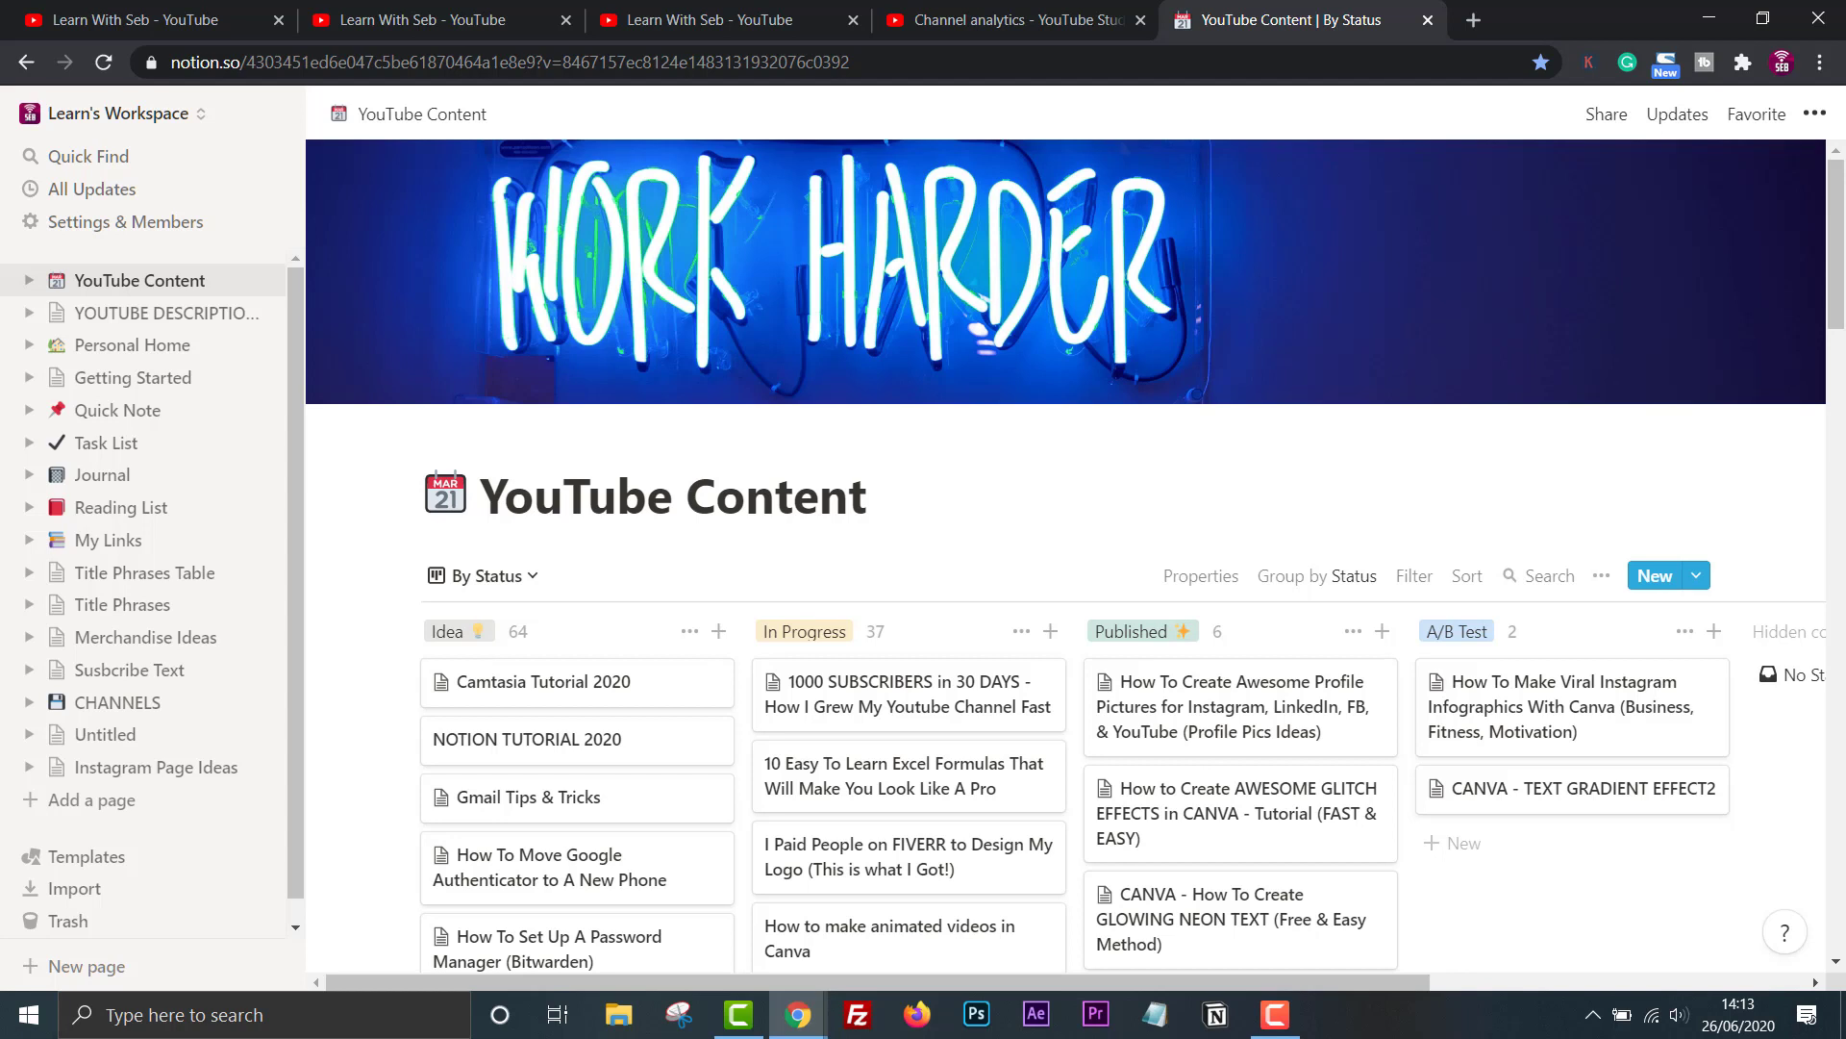
mouse_move(539, 680)
mouse_down()
mouse_move(845, 672)
mouse_move(886, 692)
mouse_move(833, 705)
mouse_move(1193, 694)
mouse_move(968, 672)
mouse_move(538, 688)
mouse_up()
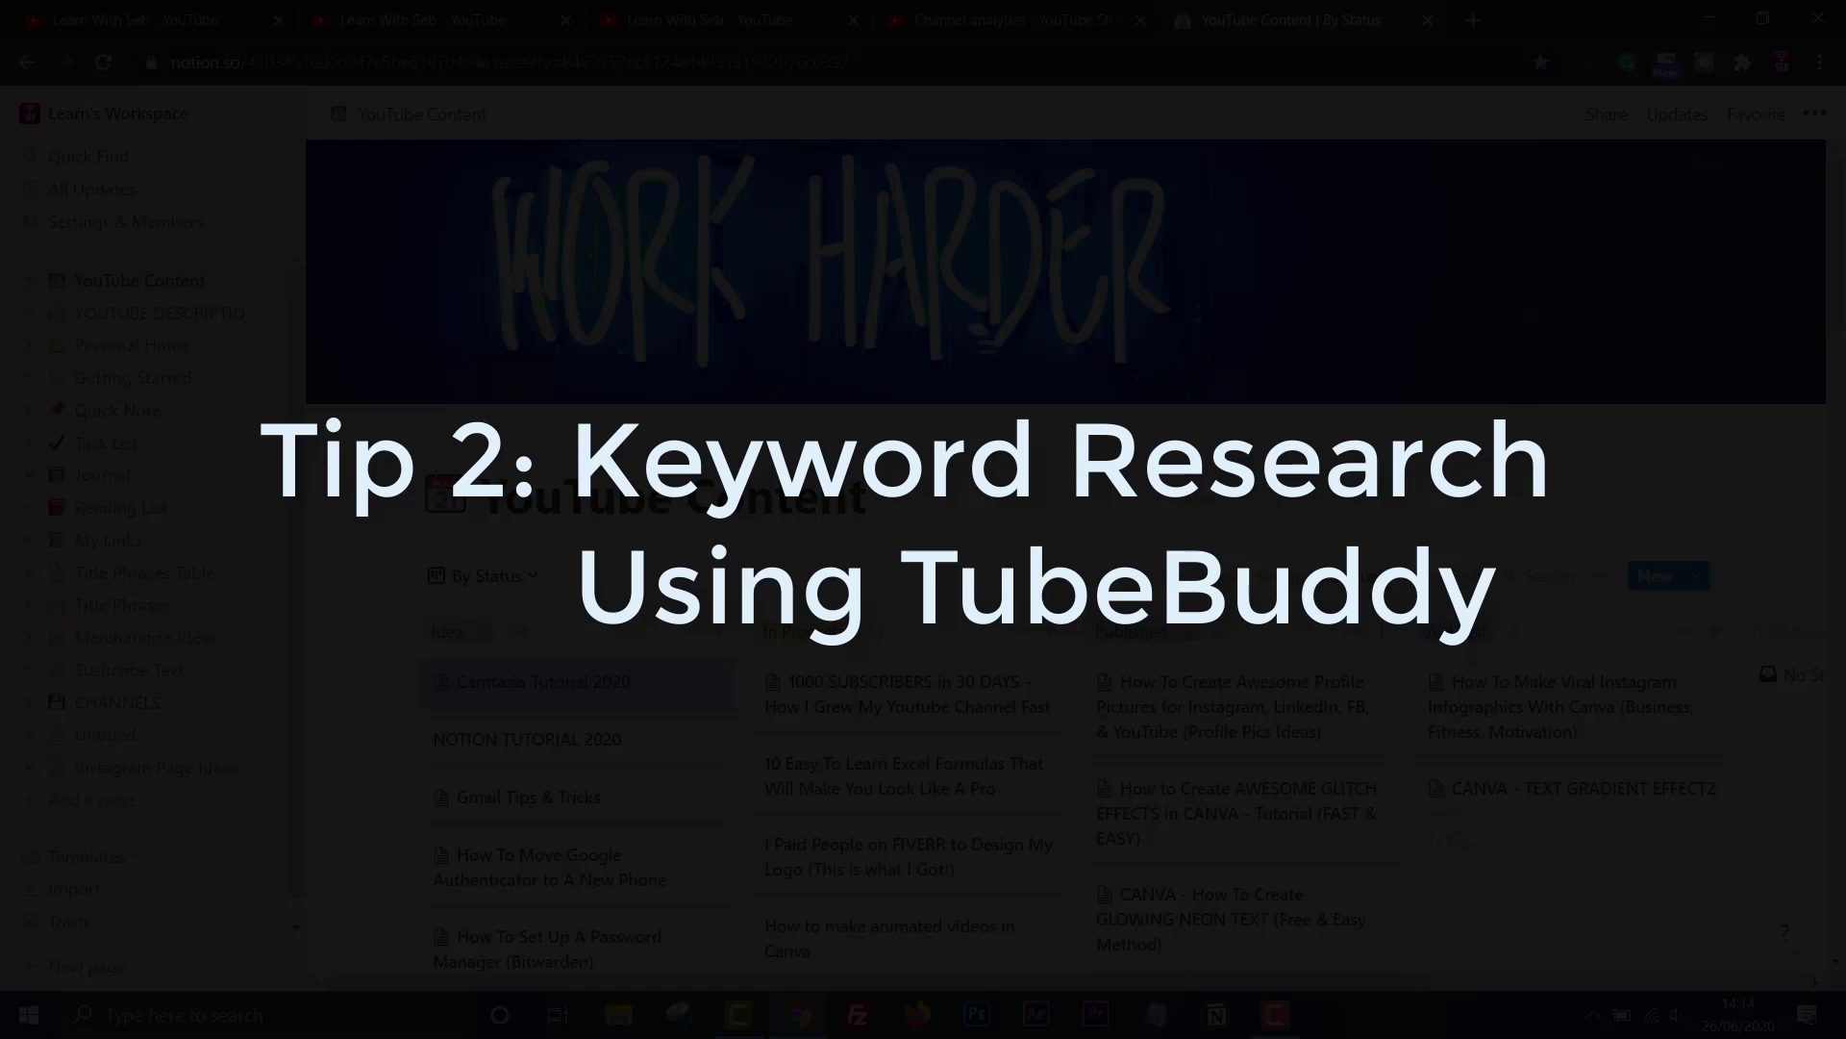
Go from channel analytics to the channel's public home page showing 335K lifetime views.
click(1053, 21)
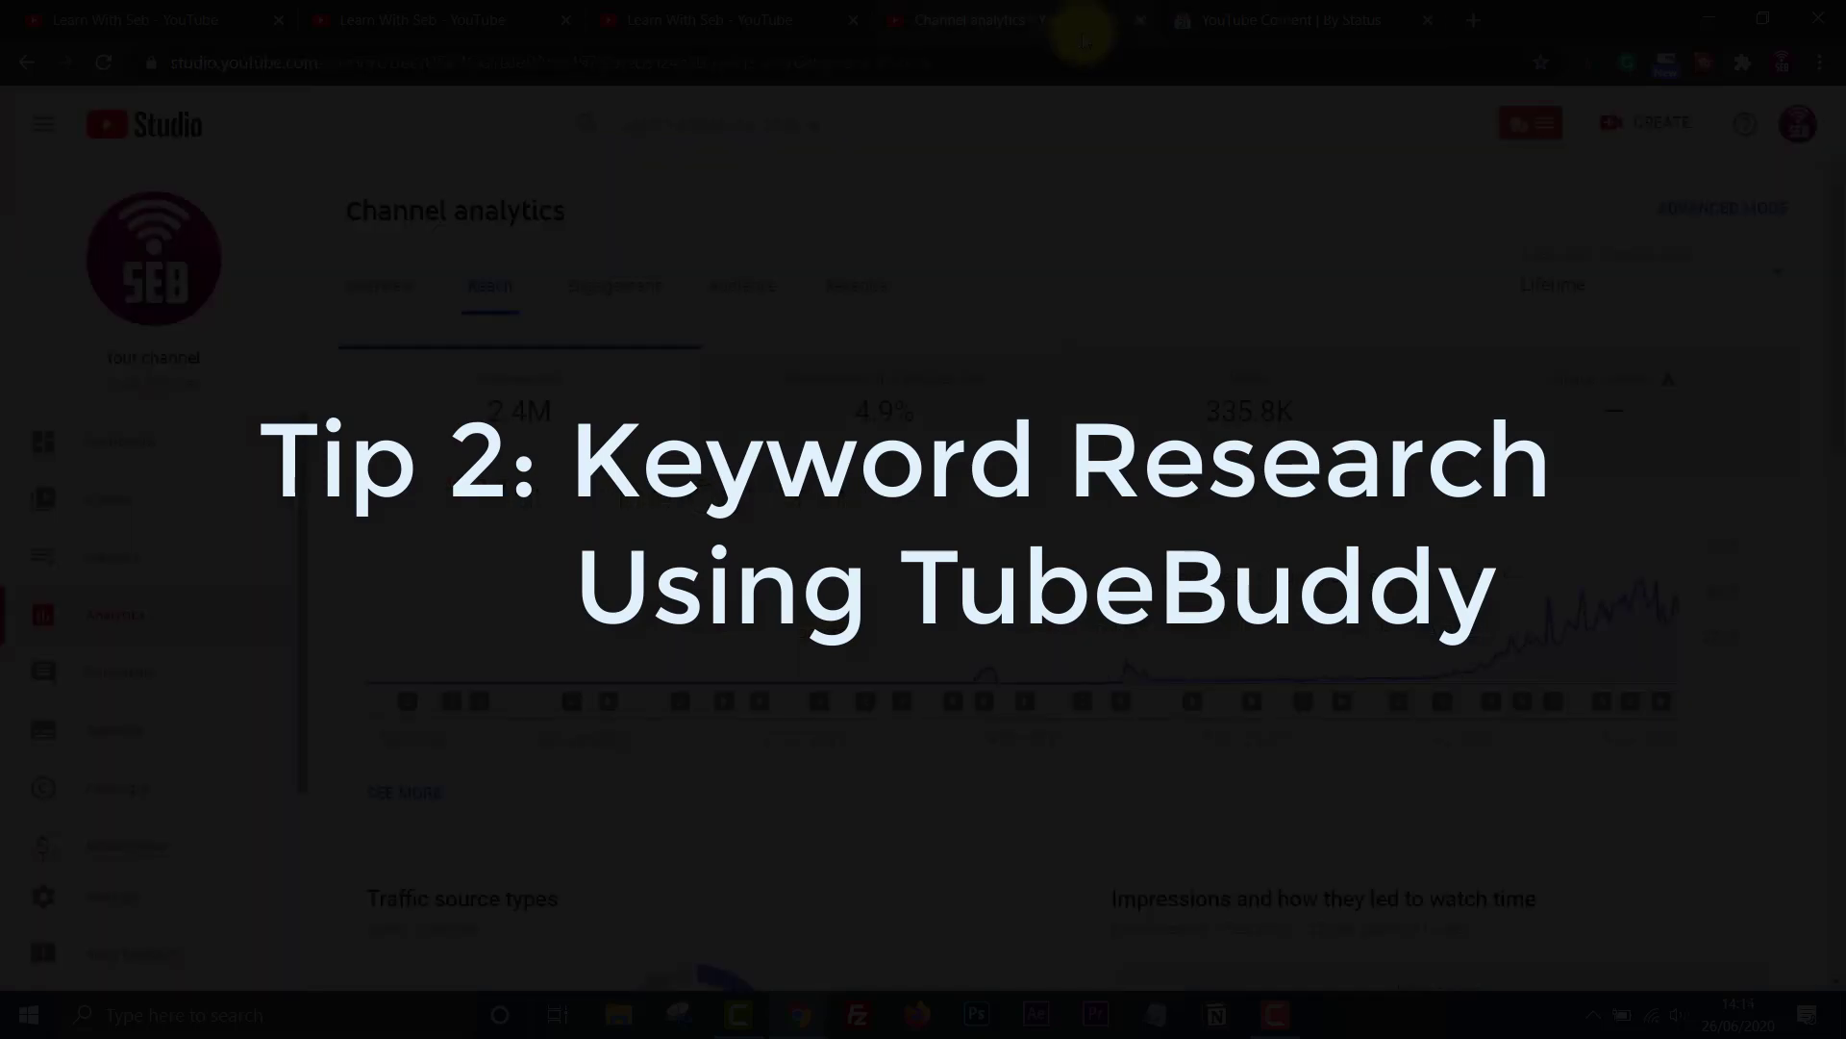
click(722, 19)
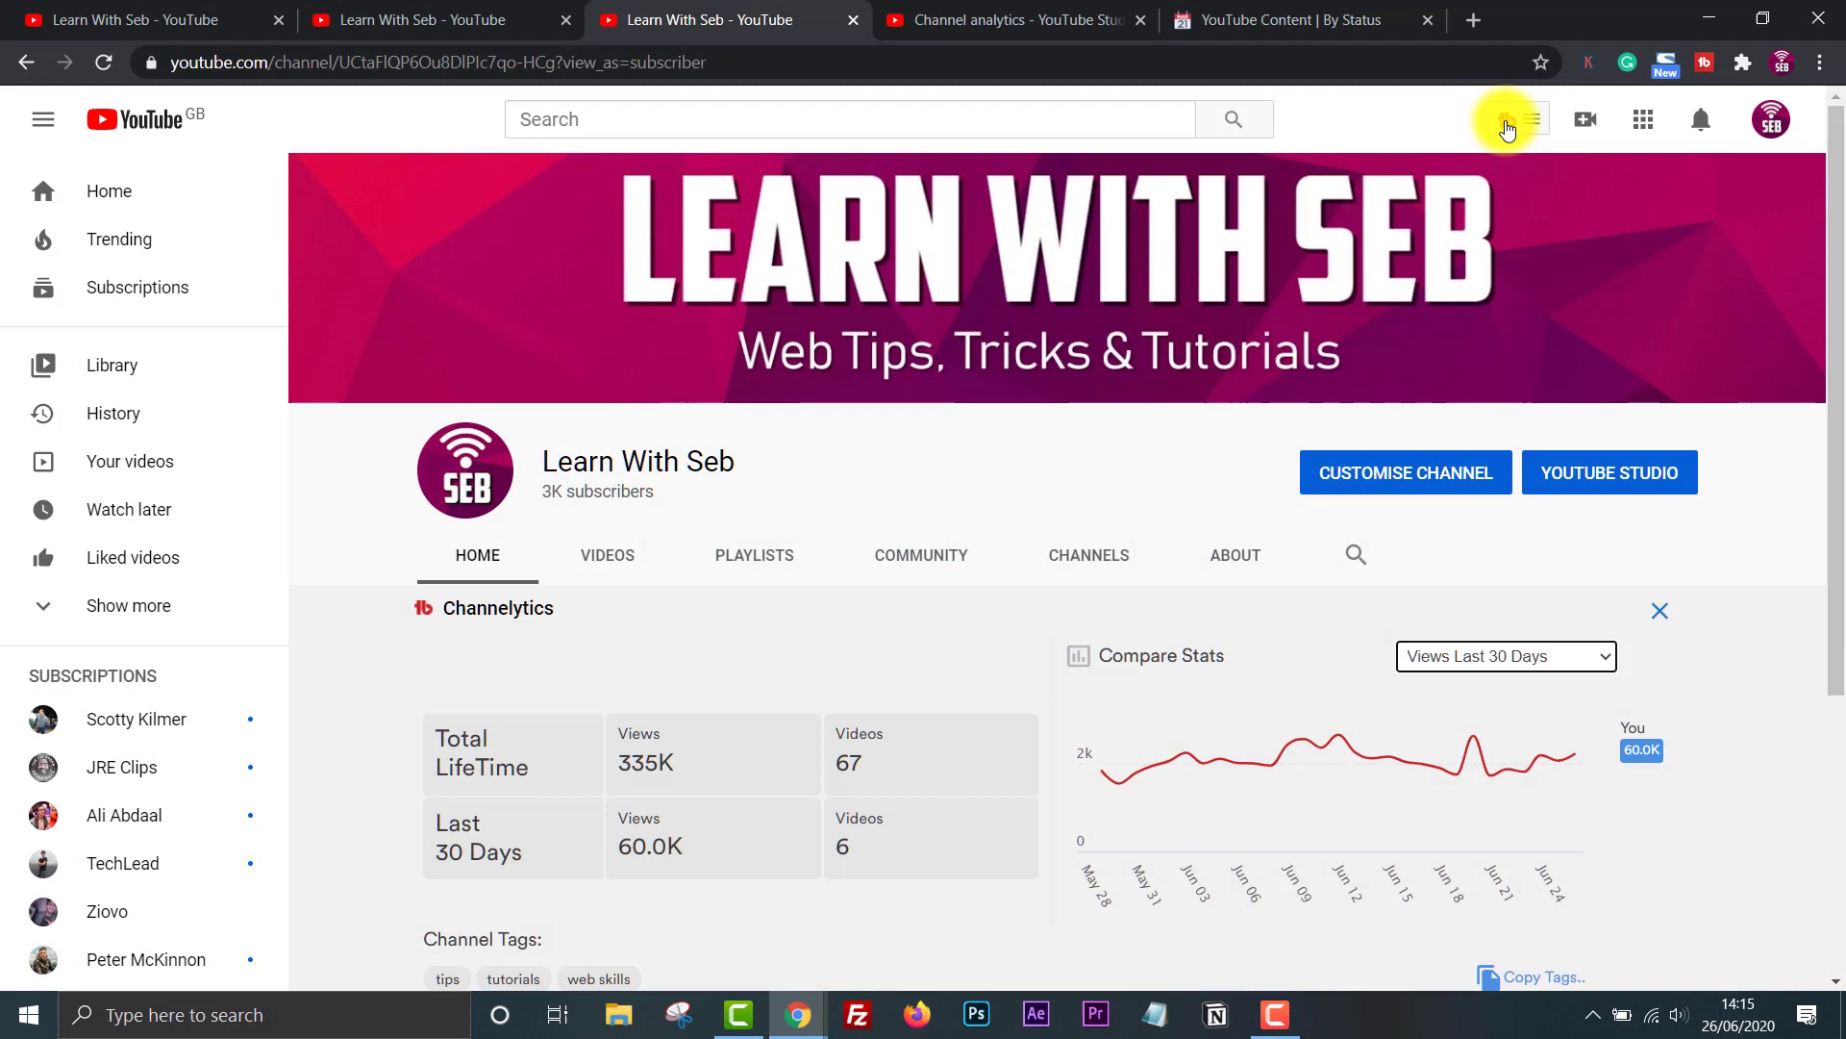
Open the TubeBuddy extension menu listing its Pro tools, including Keyword Explorer.
click(1517, 130)
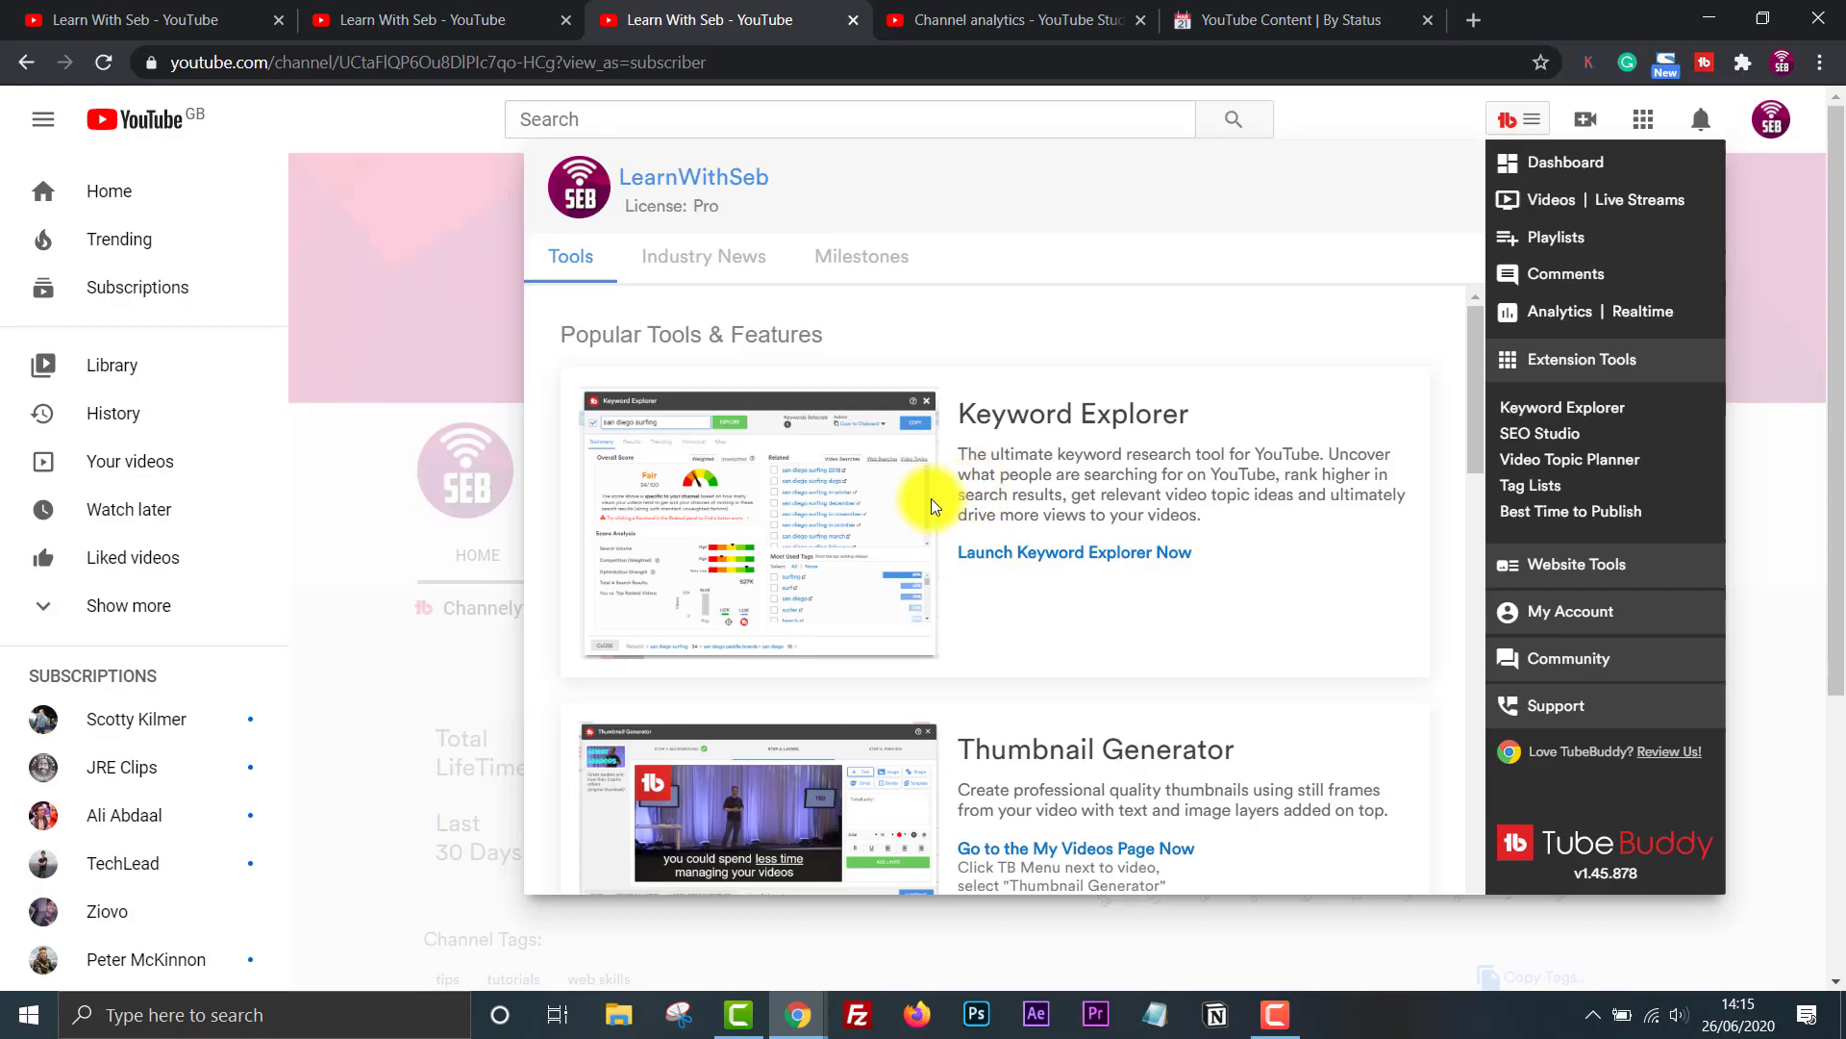
Research 'canva tutorial' in Keyword Explorer, getting a Poor 9/100 score and 46.7K monthly searches.
click(1559, 409)
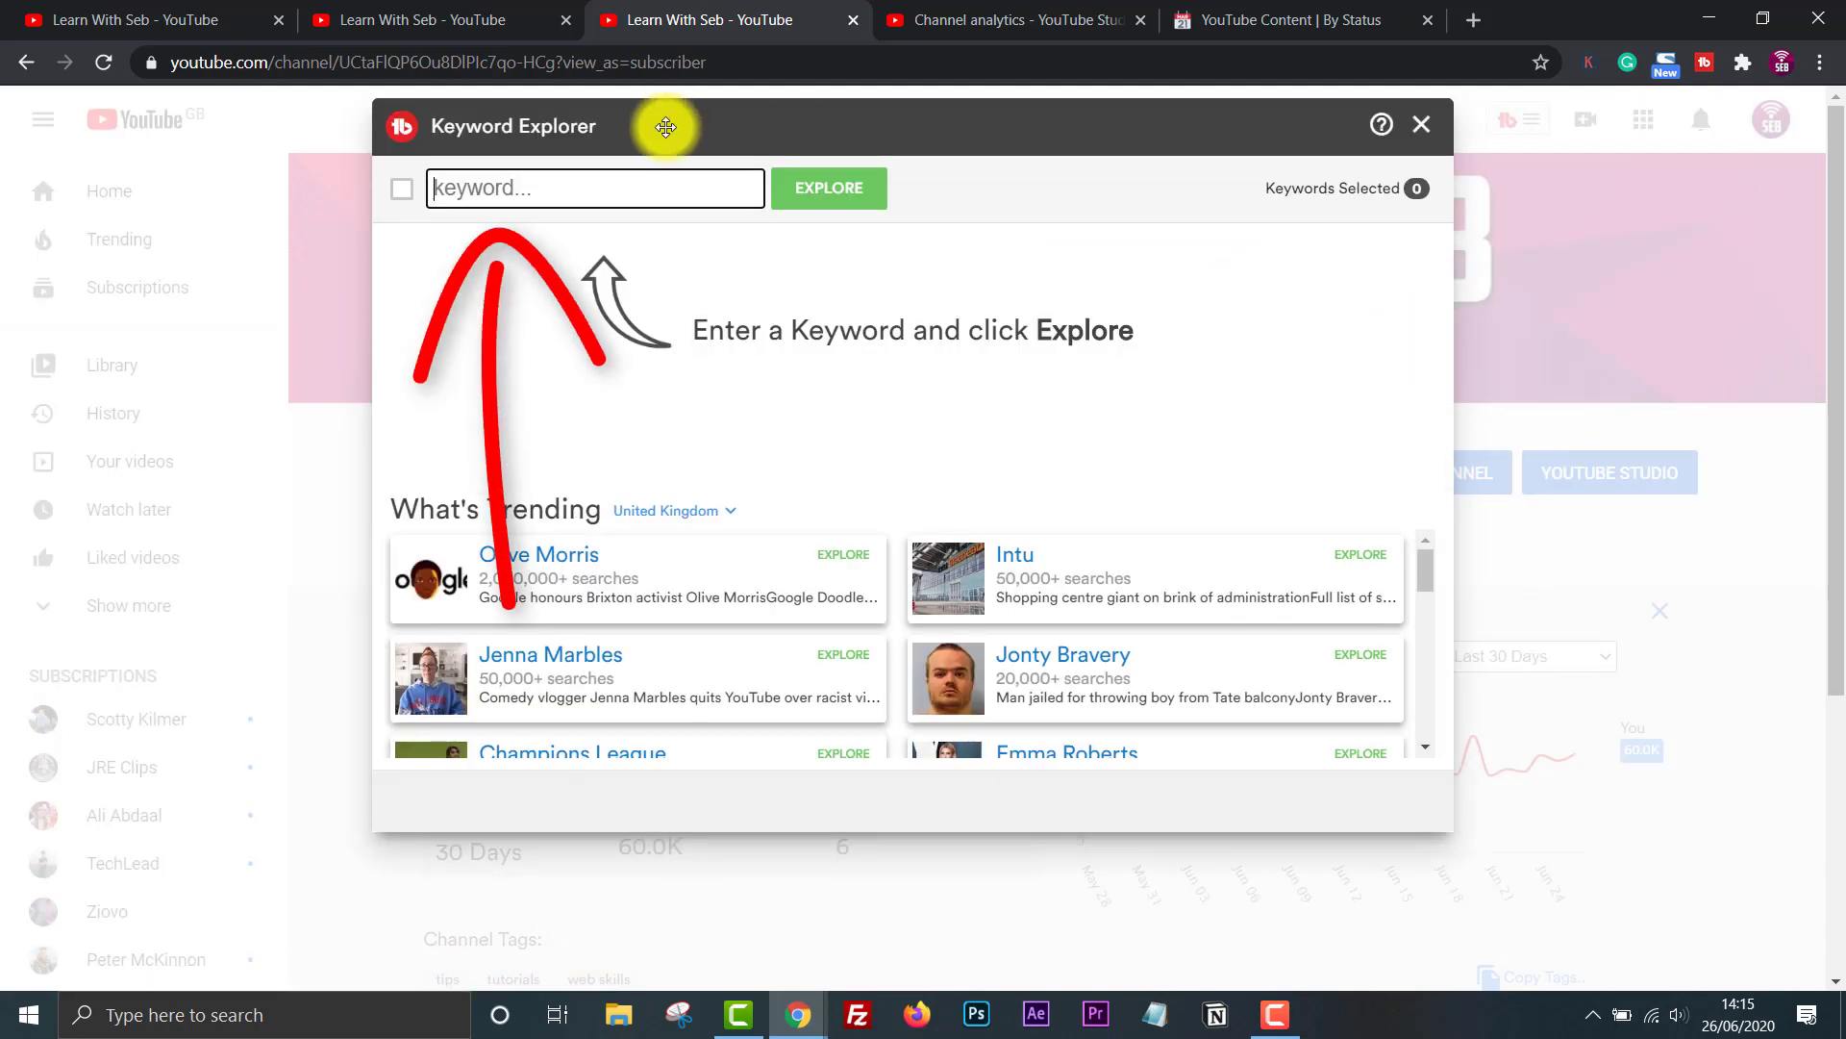
click(647, 187)
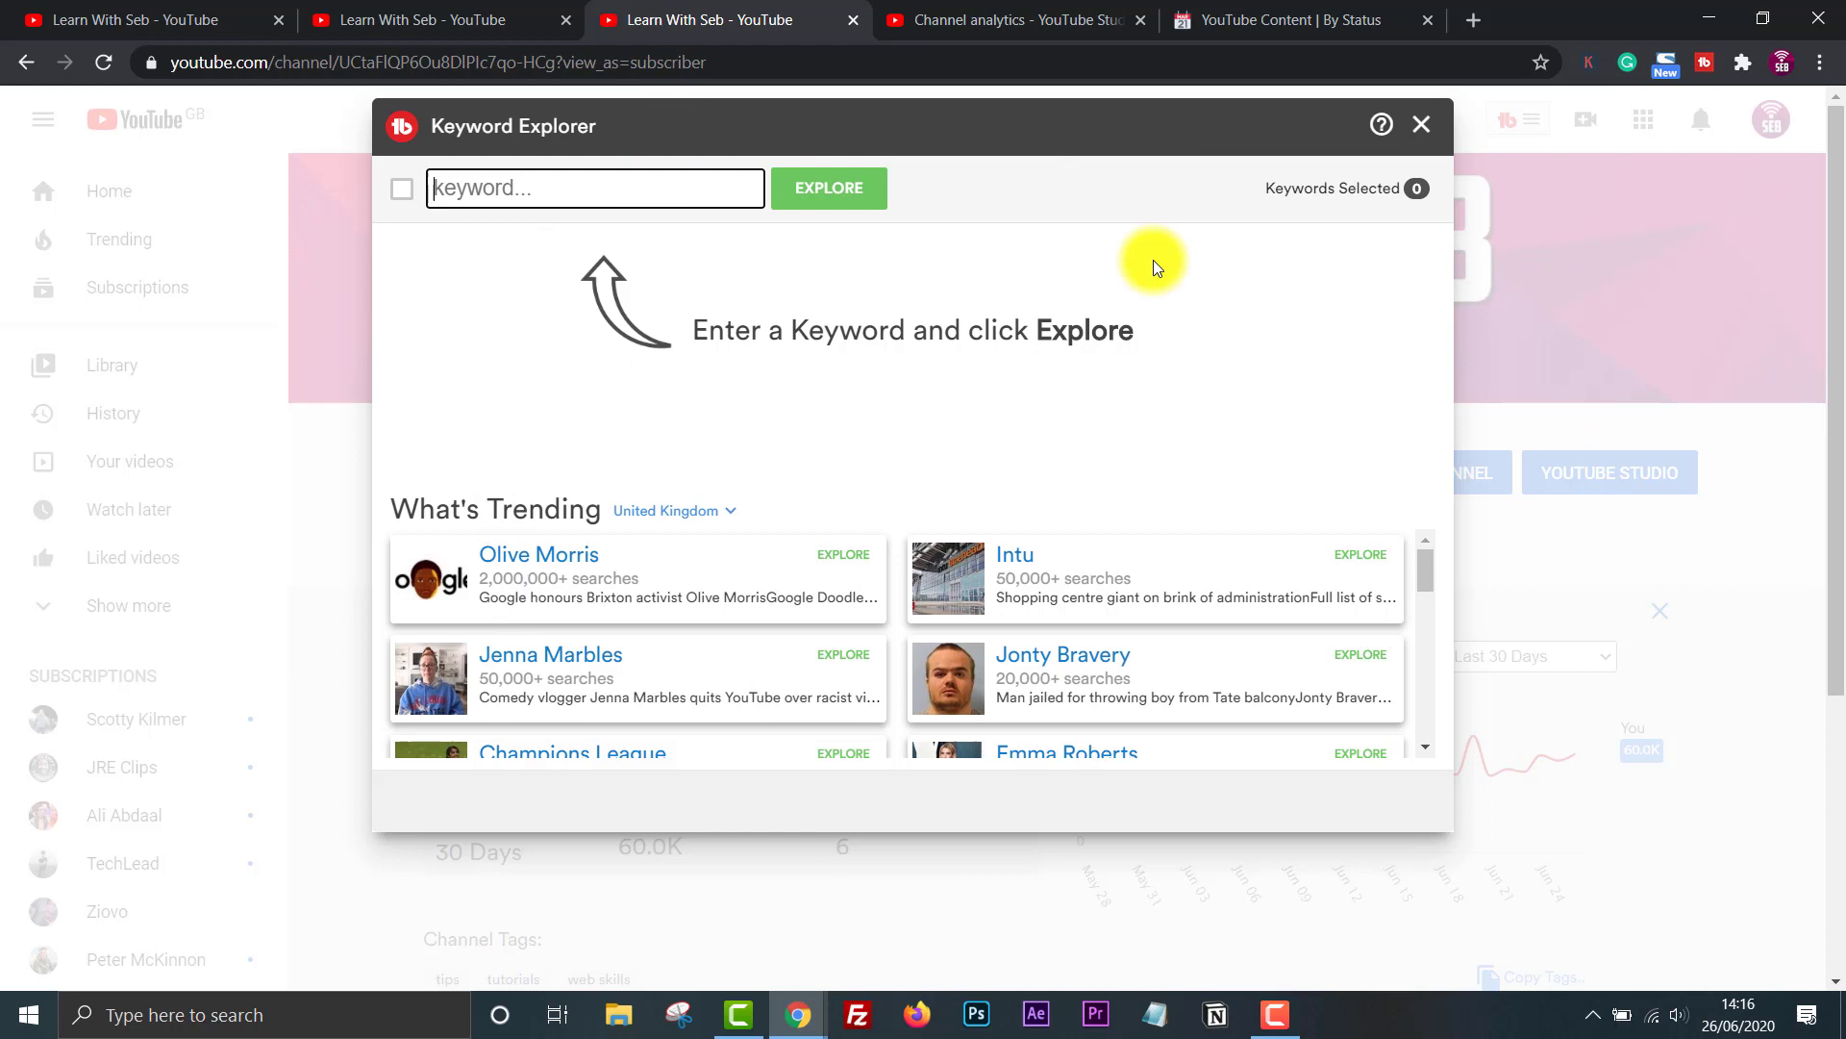
text(canva tutorial)
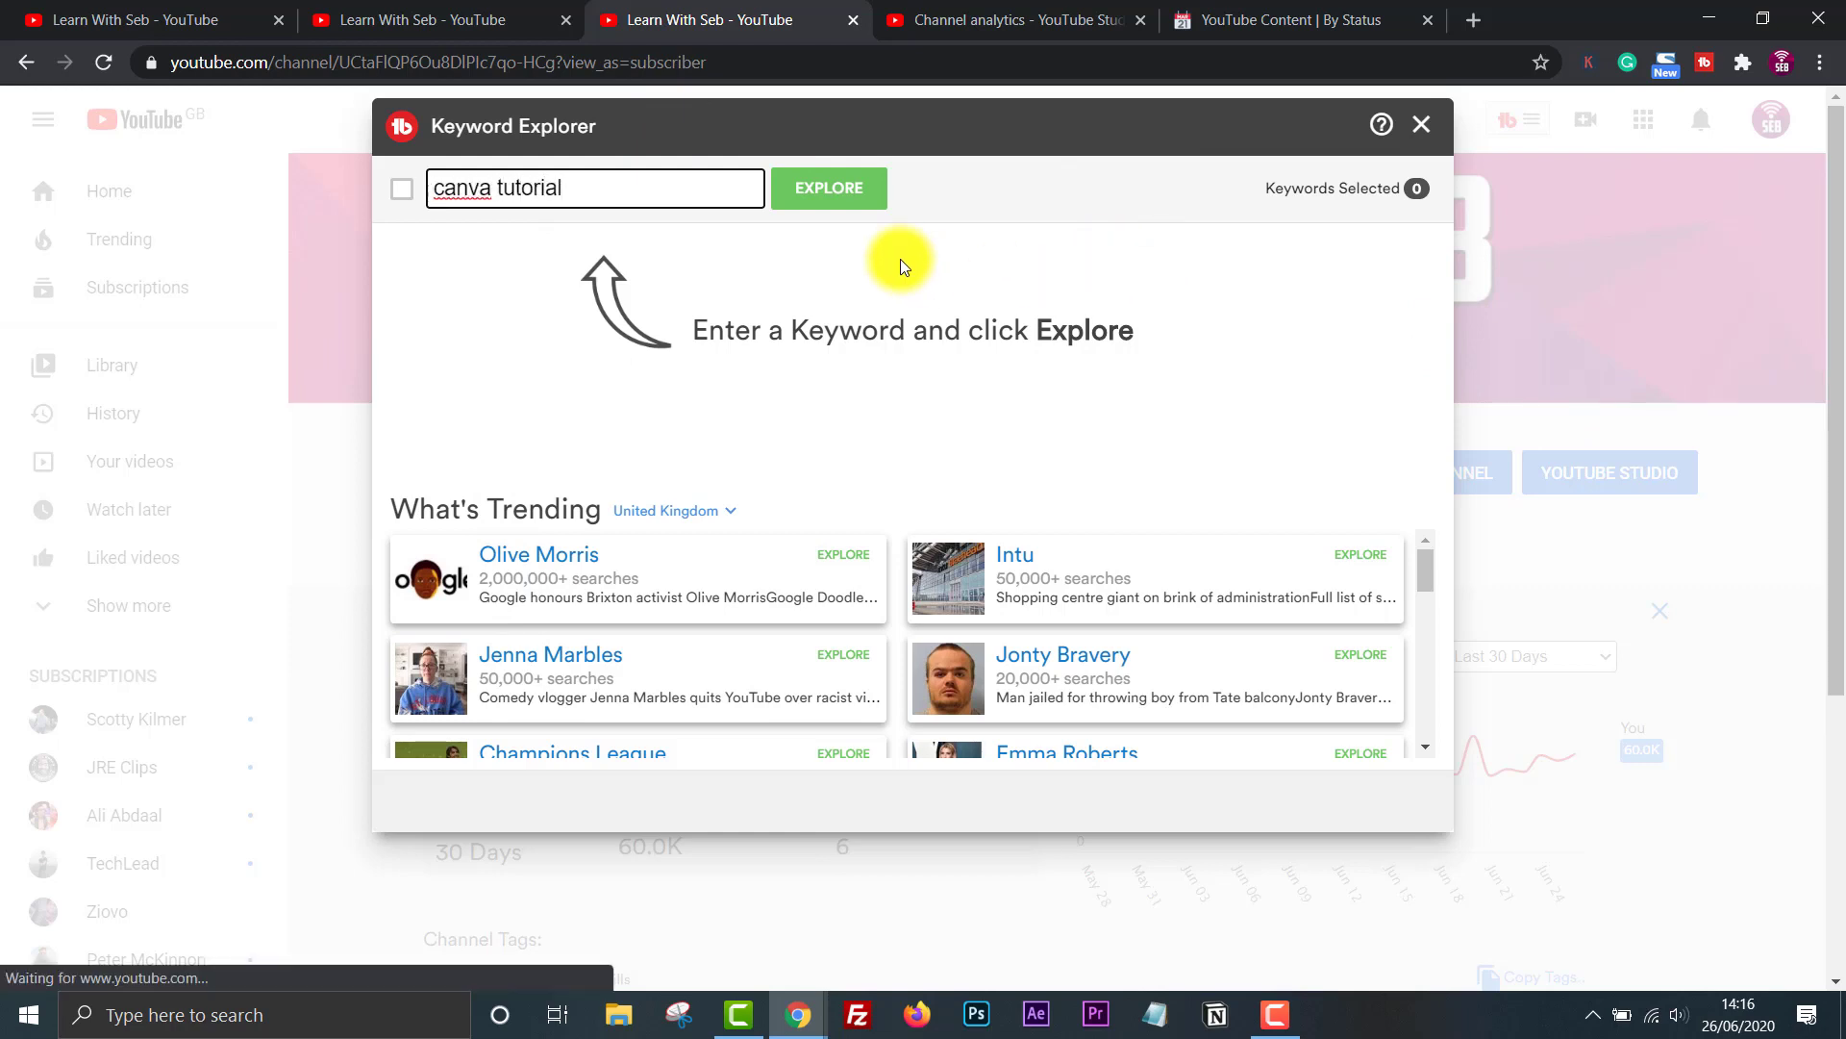
click(818, 185)
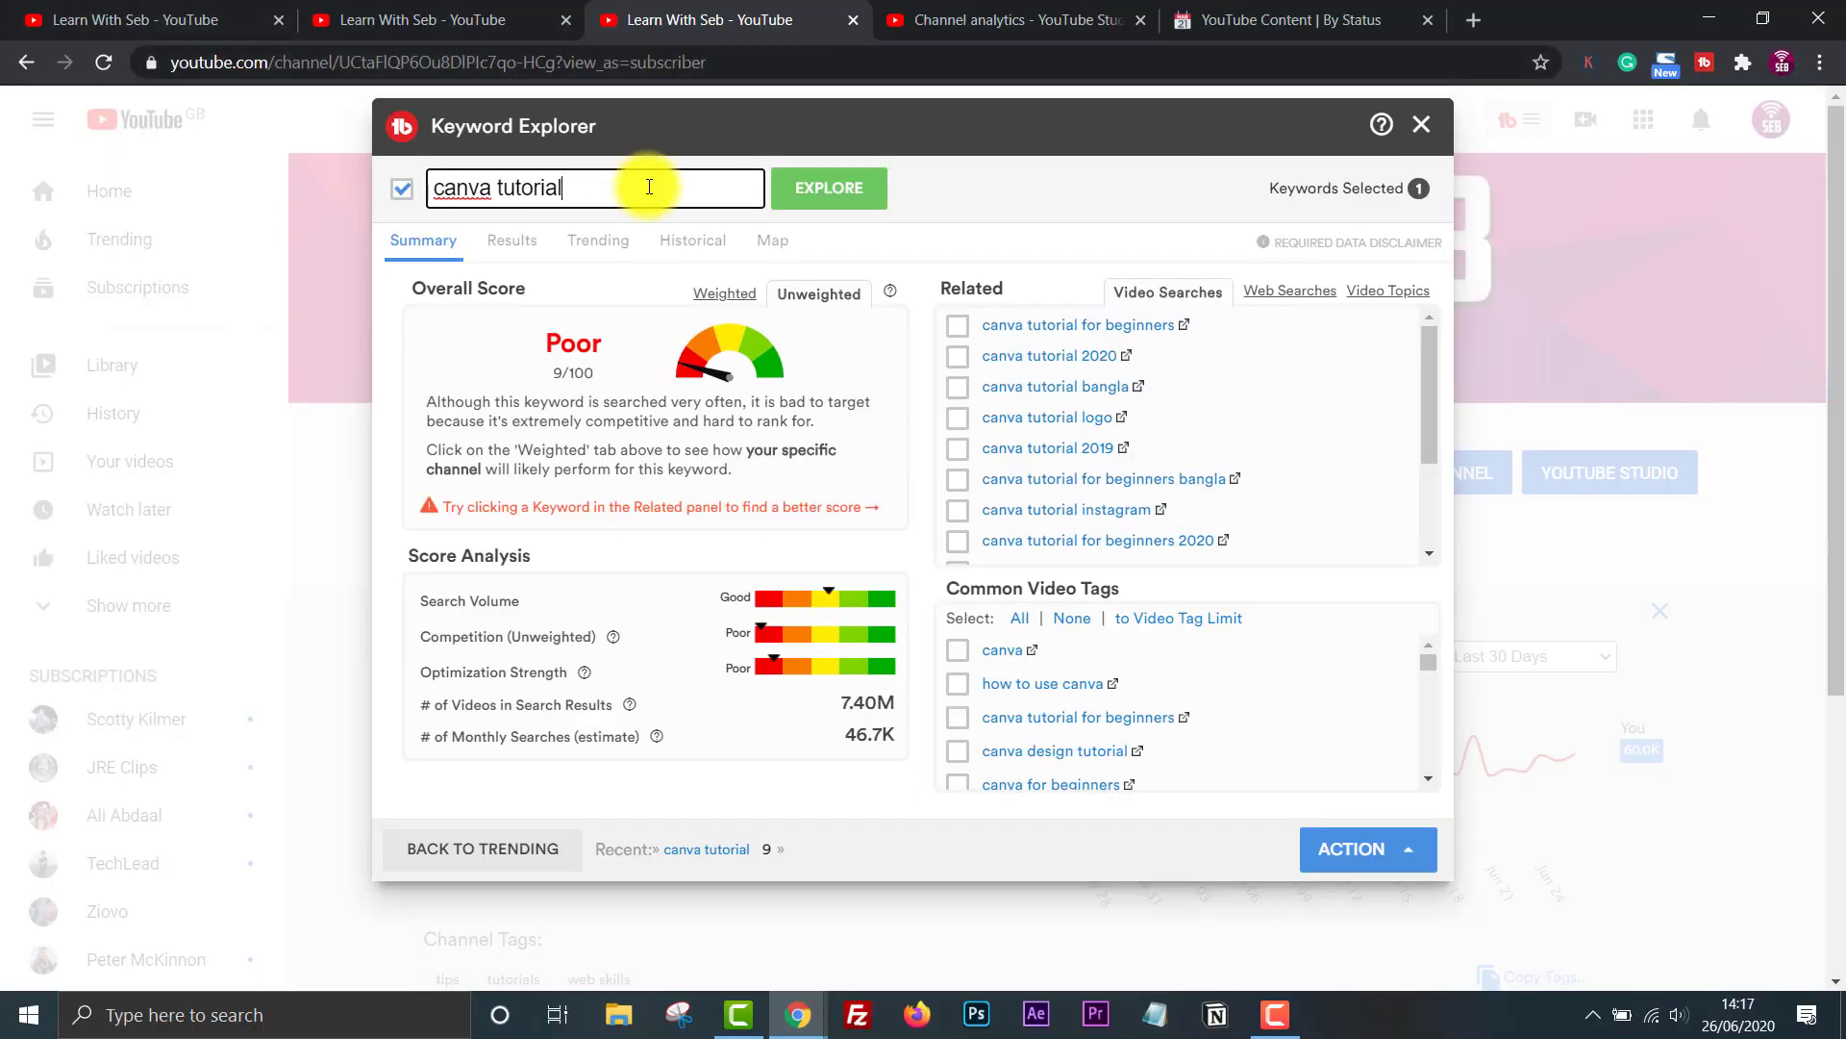
Research 'canva tutorial how to make a logo' and compare its unweighted and weighted (Excellent 86/100) scores.
text(how to make a logo)
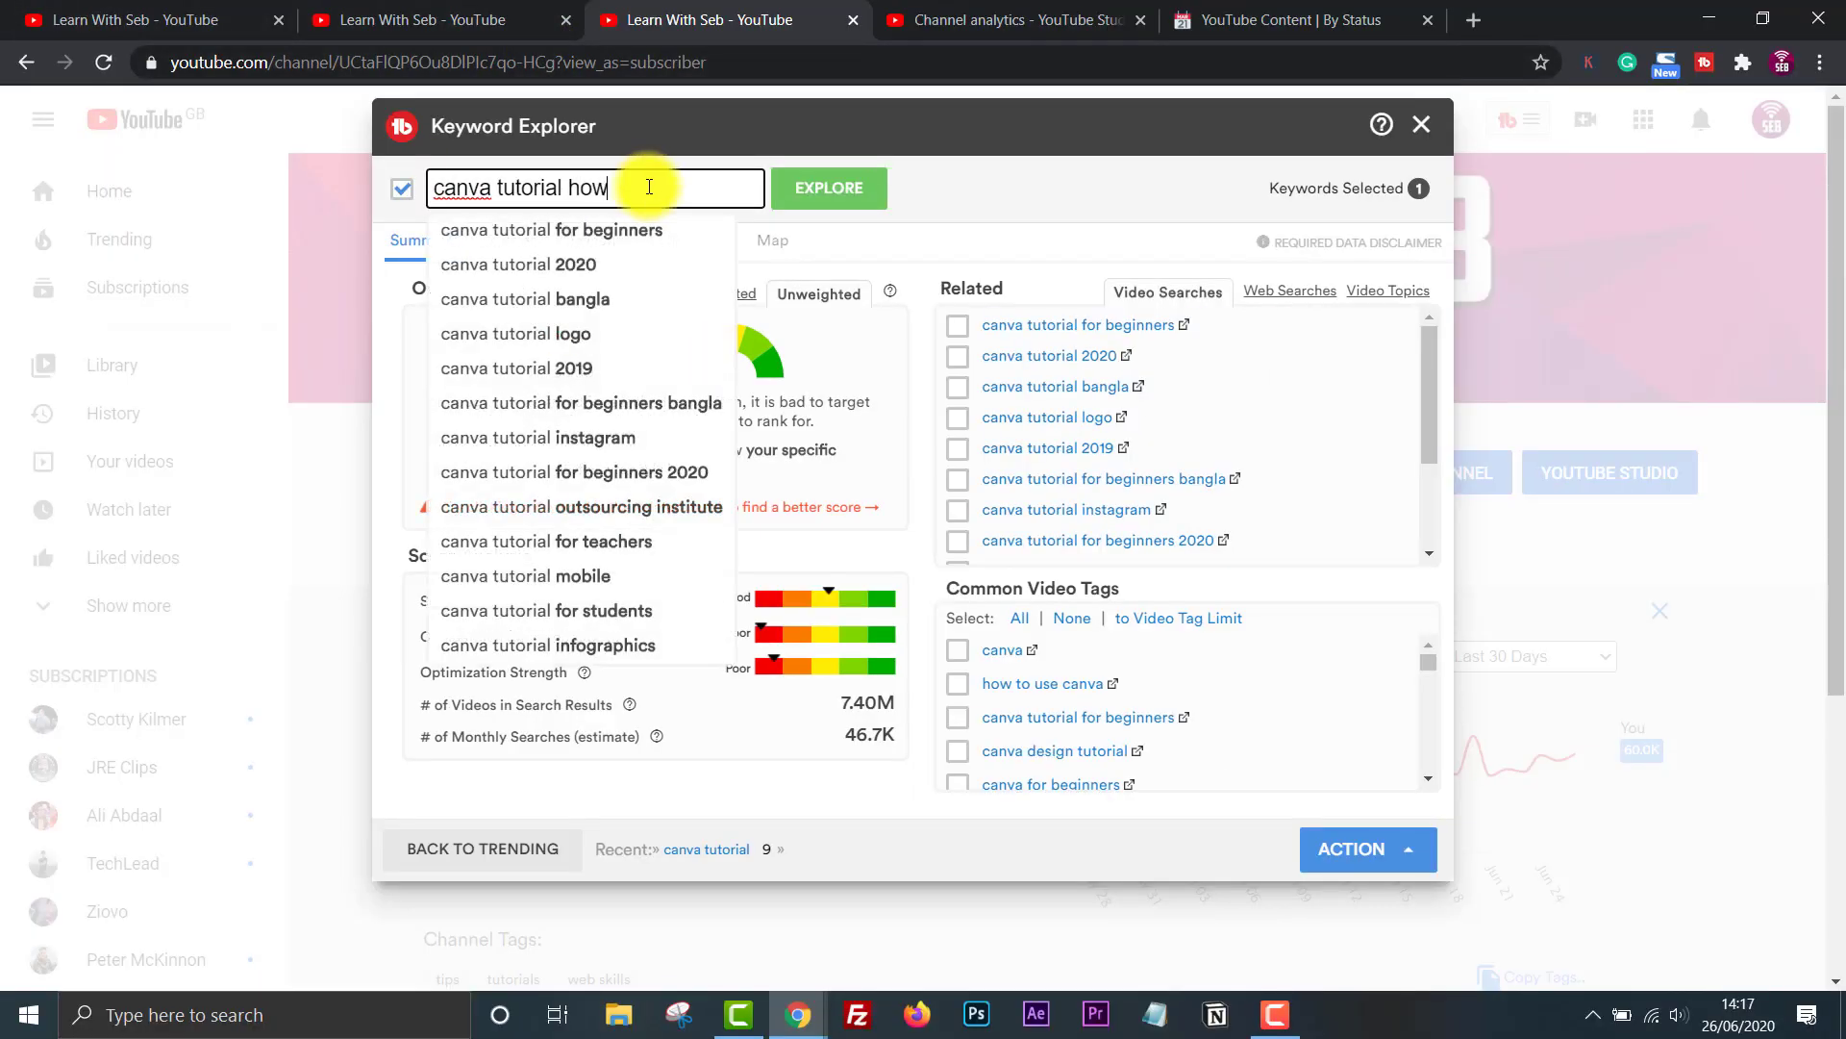
key(Return)
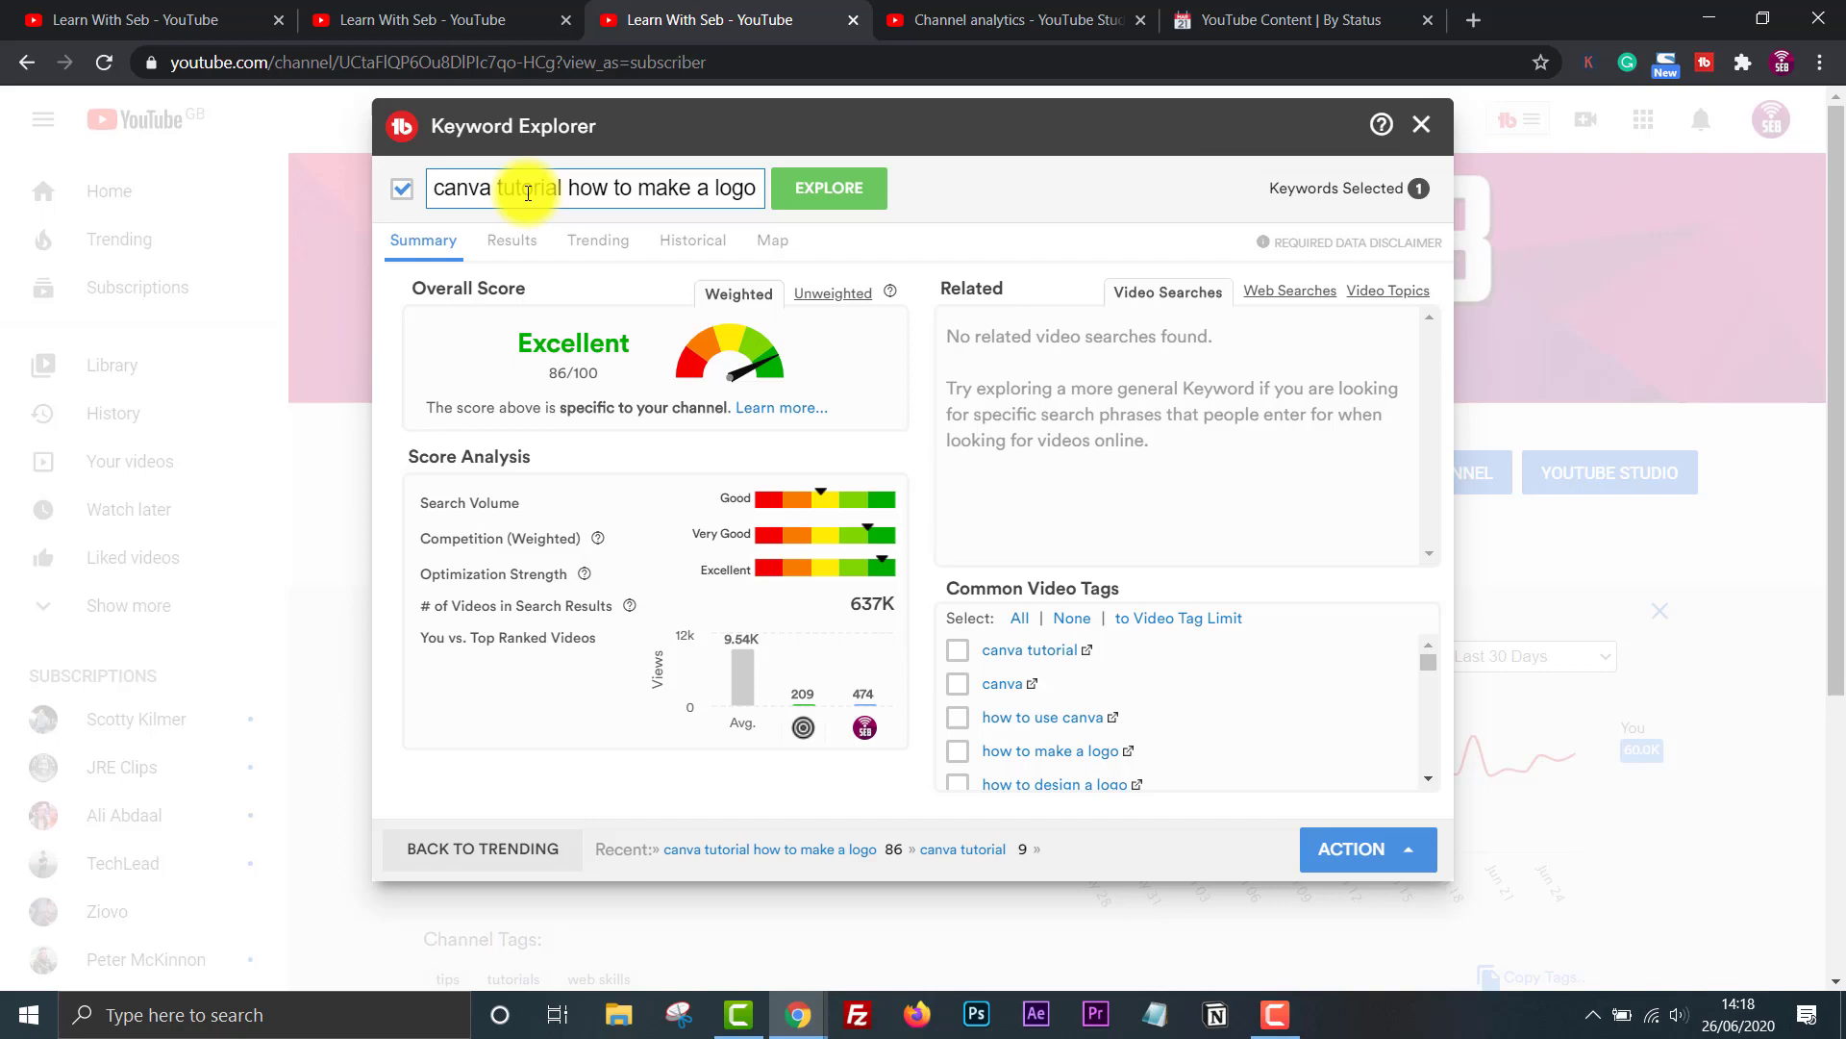
click(825, 295)
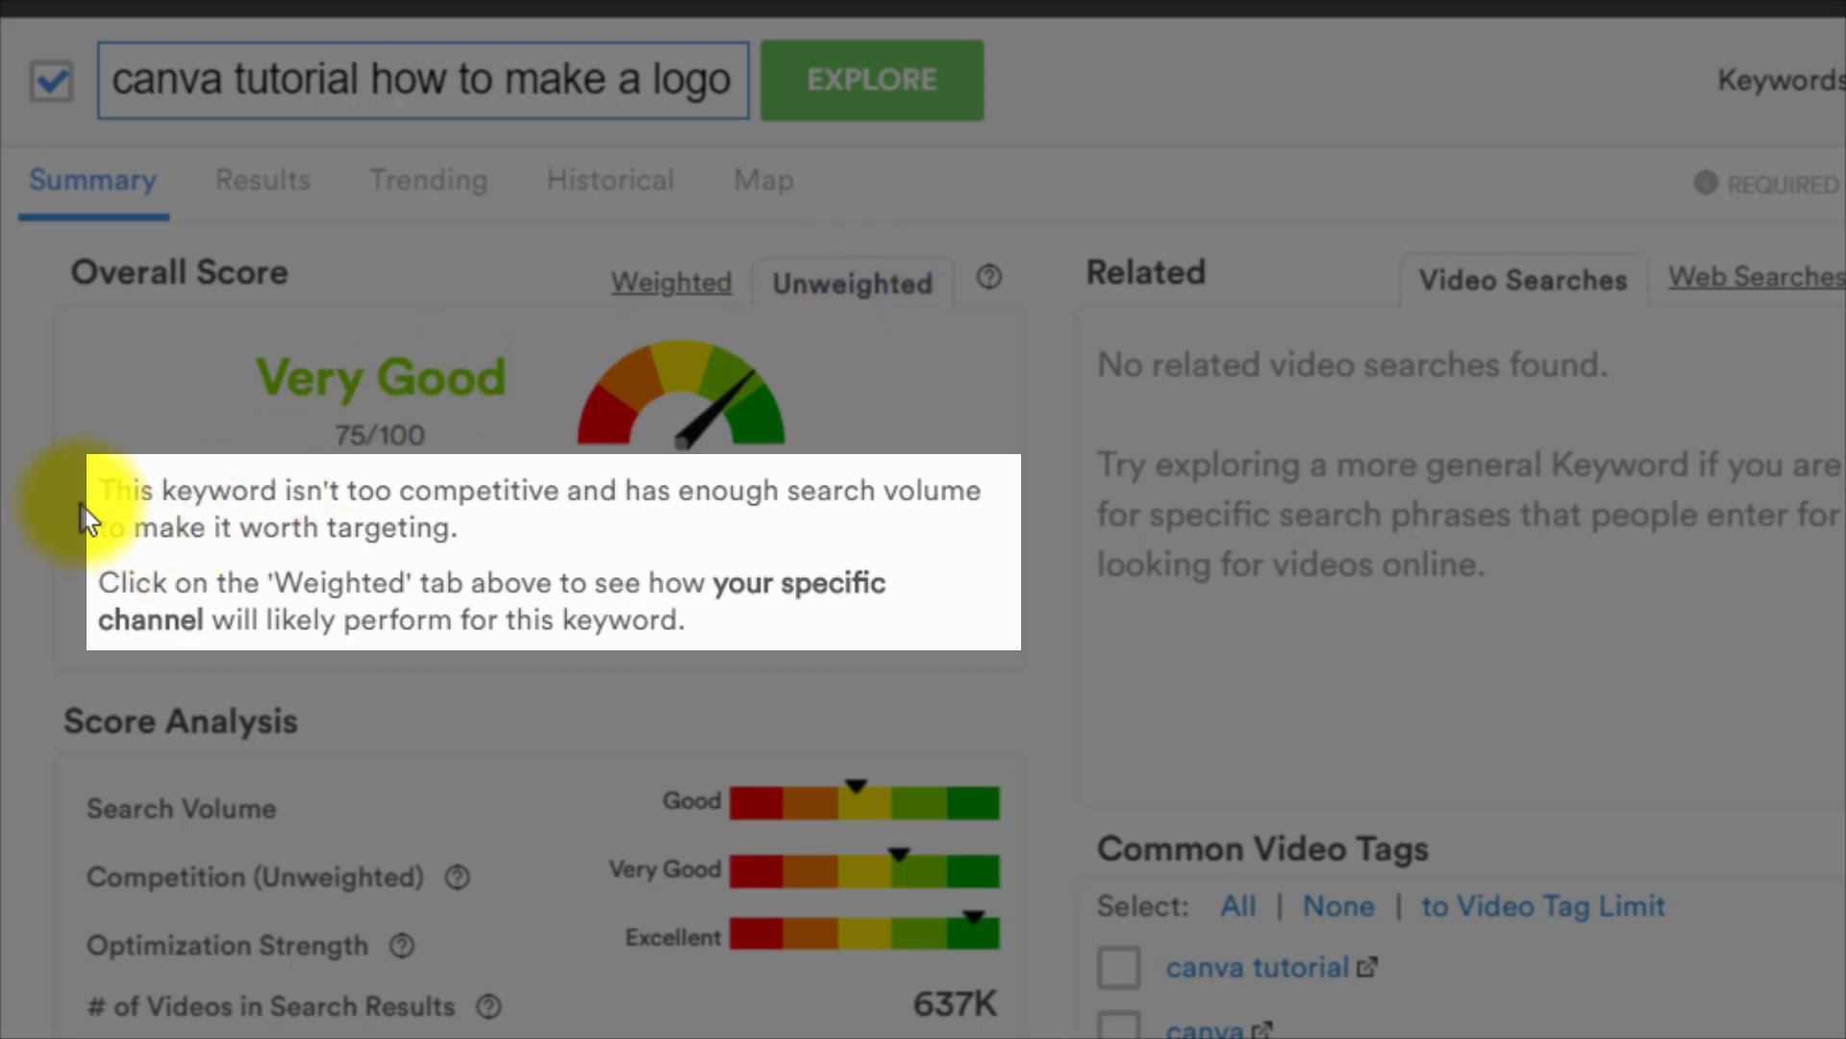
drag(93, 484, 504, 538)
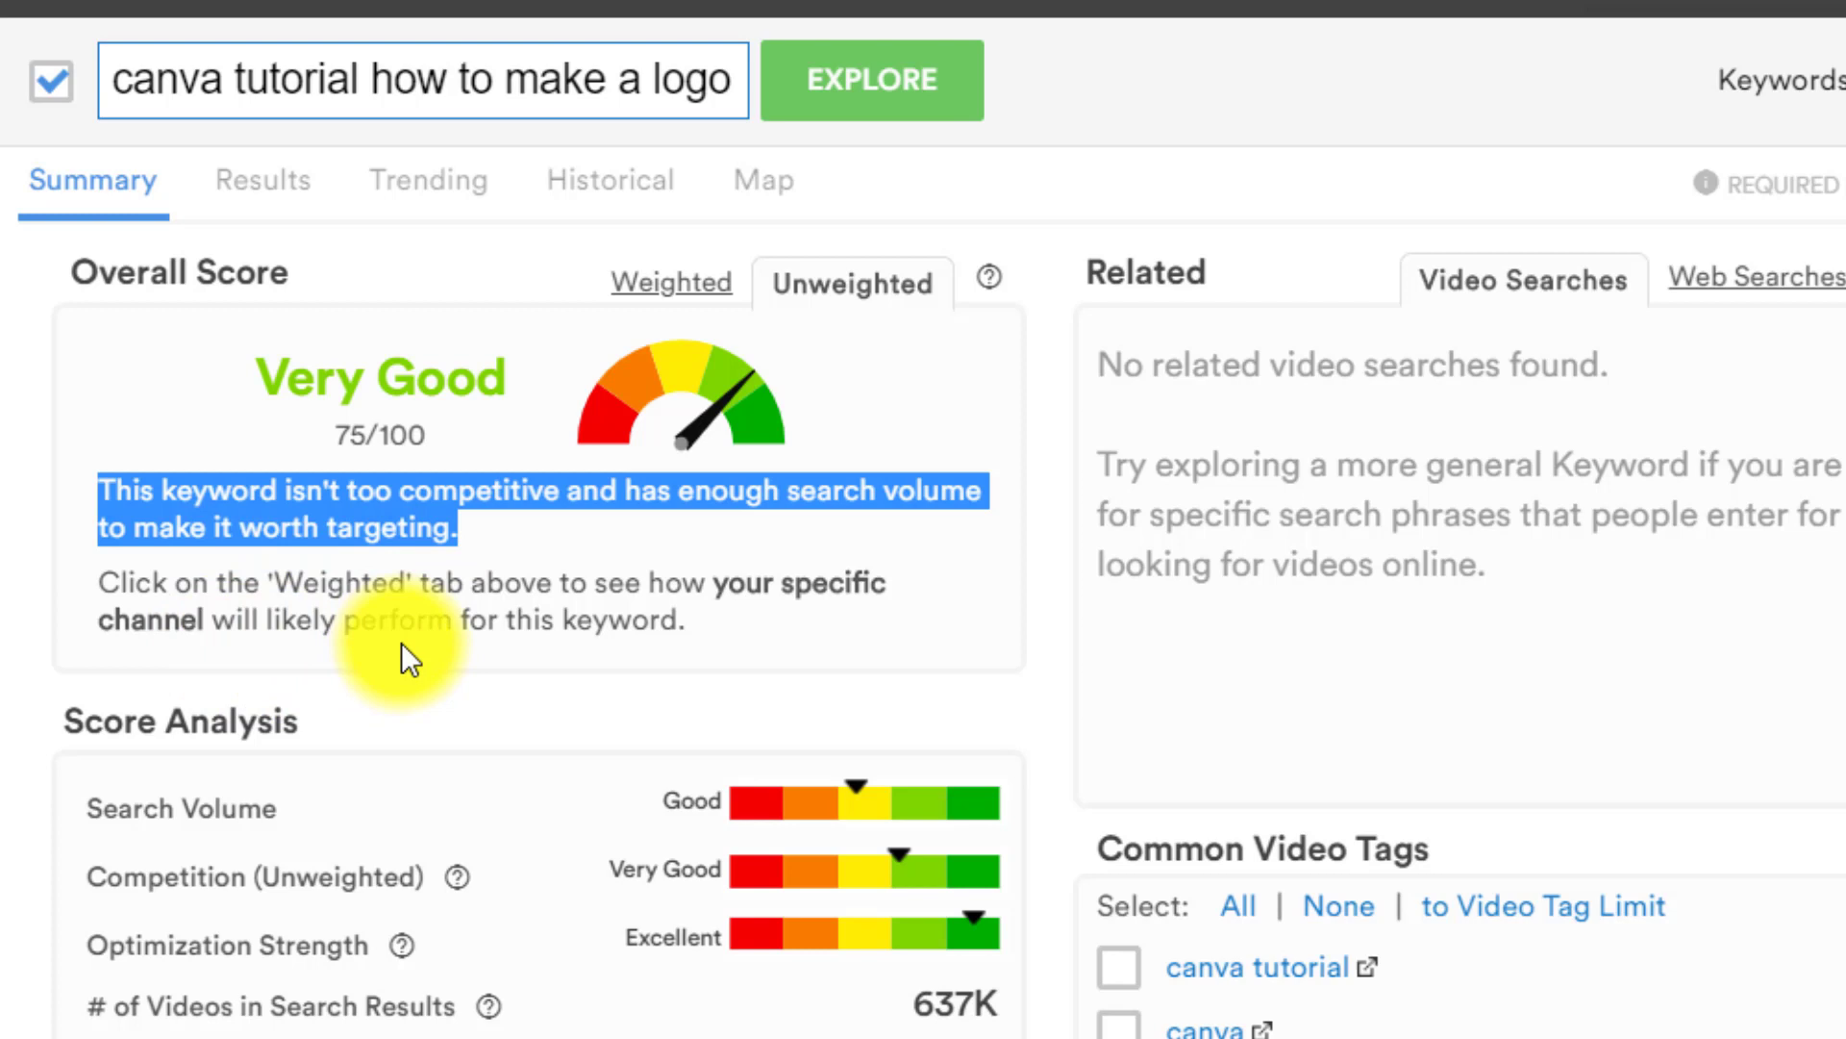
click(649, 285)
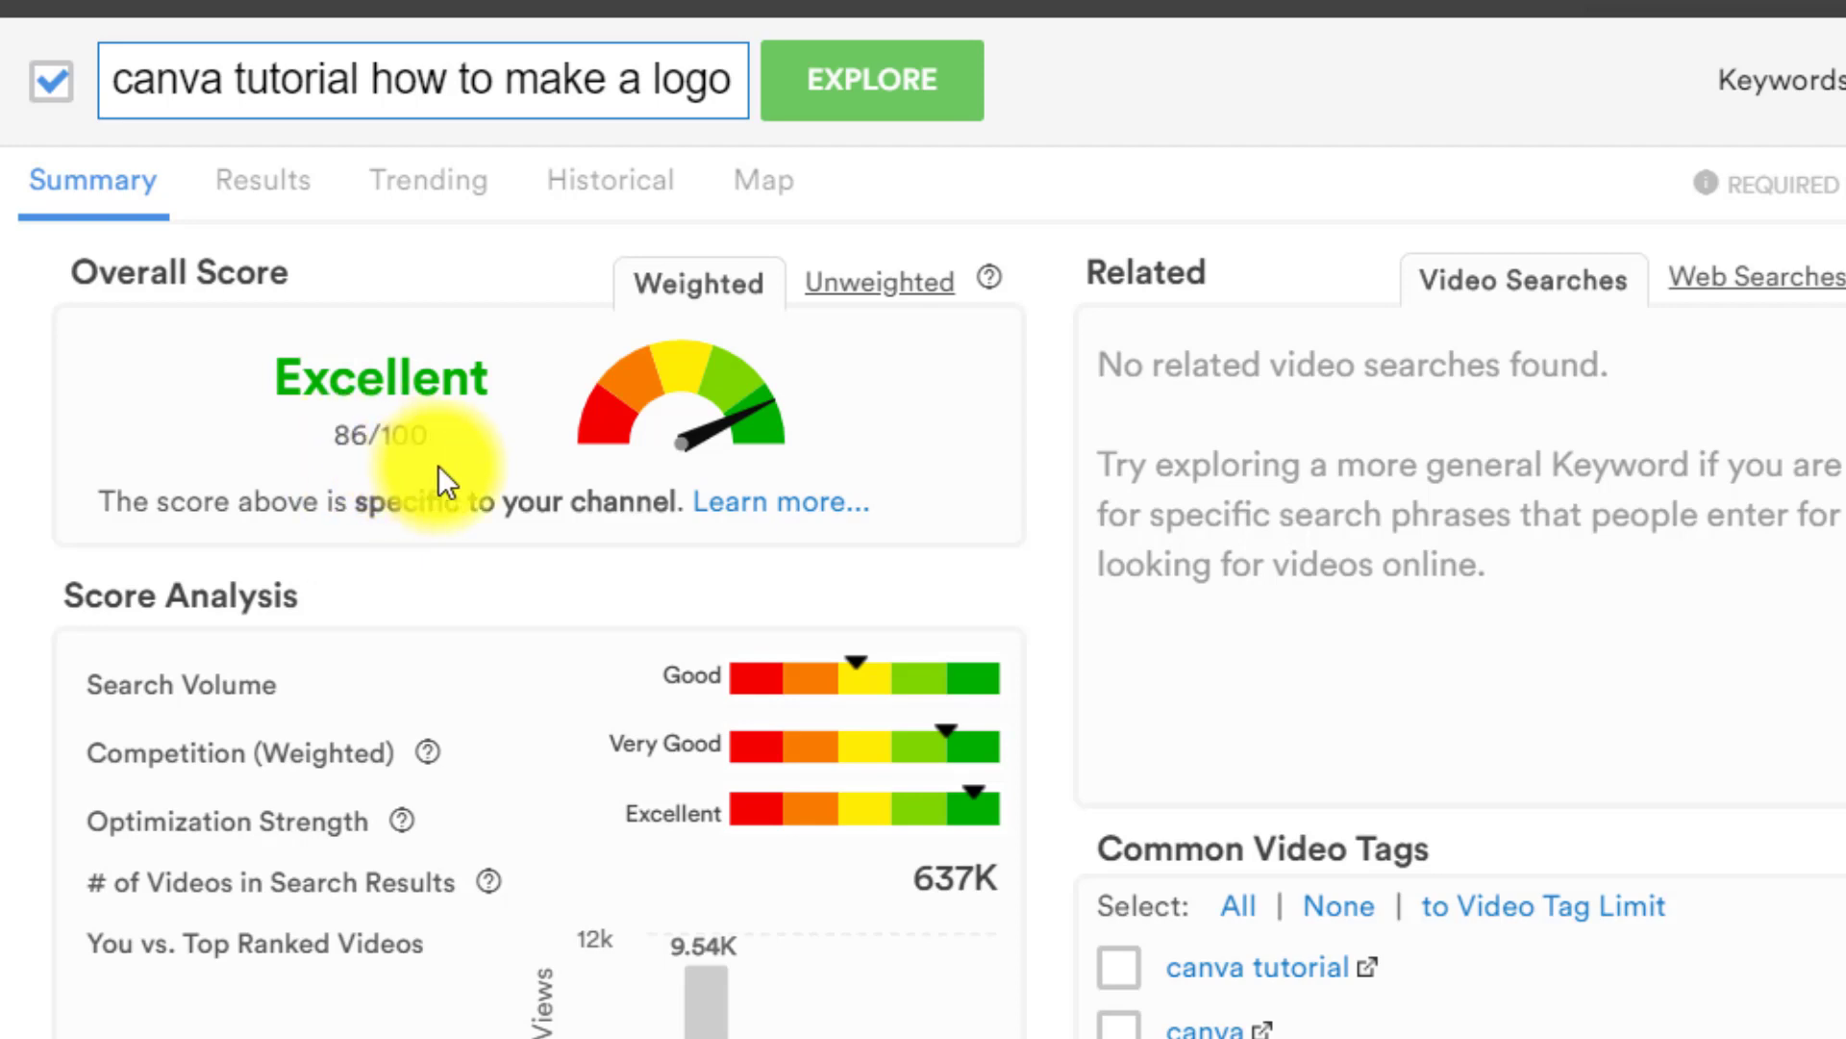
triple_click(417, 87)
key(ctrl+c)
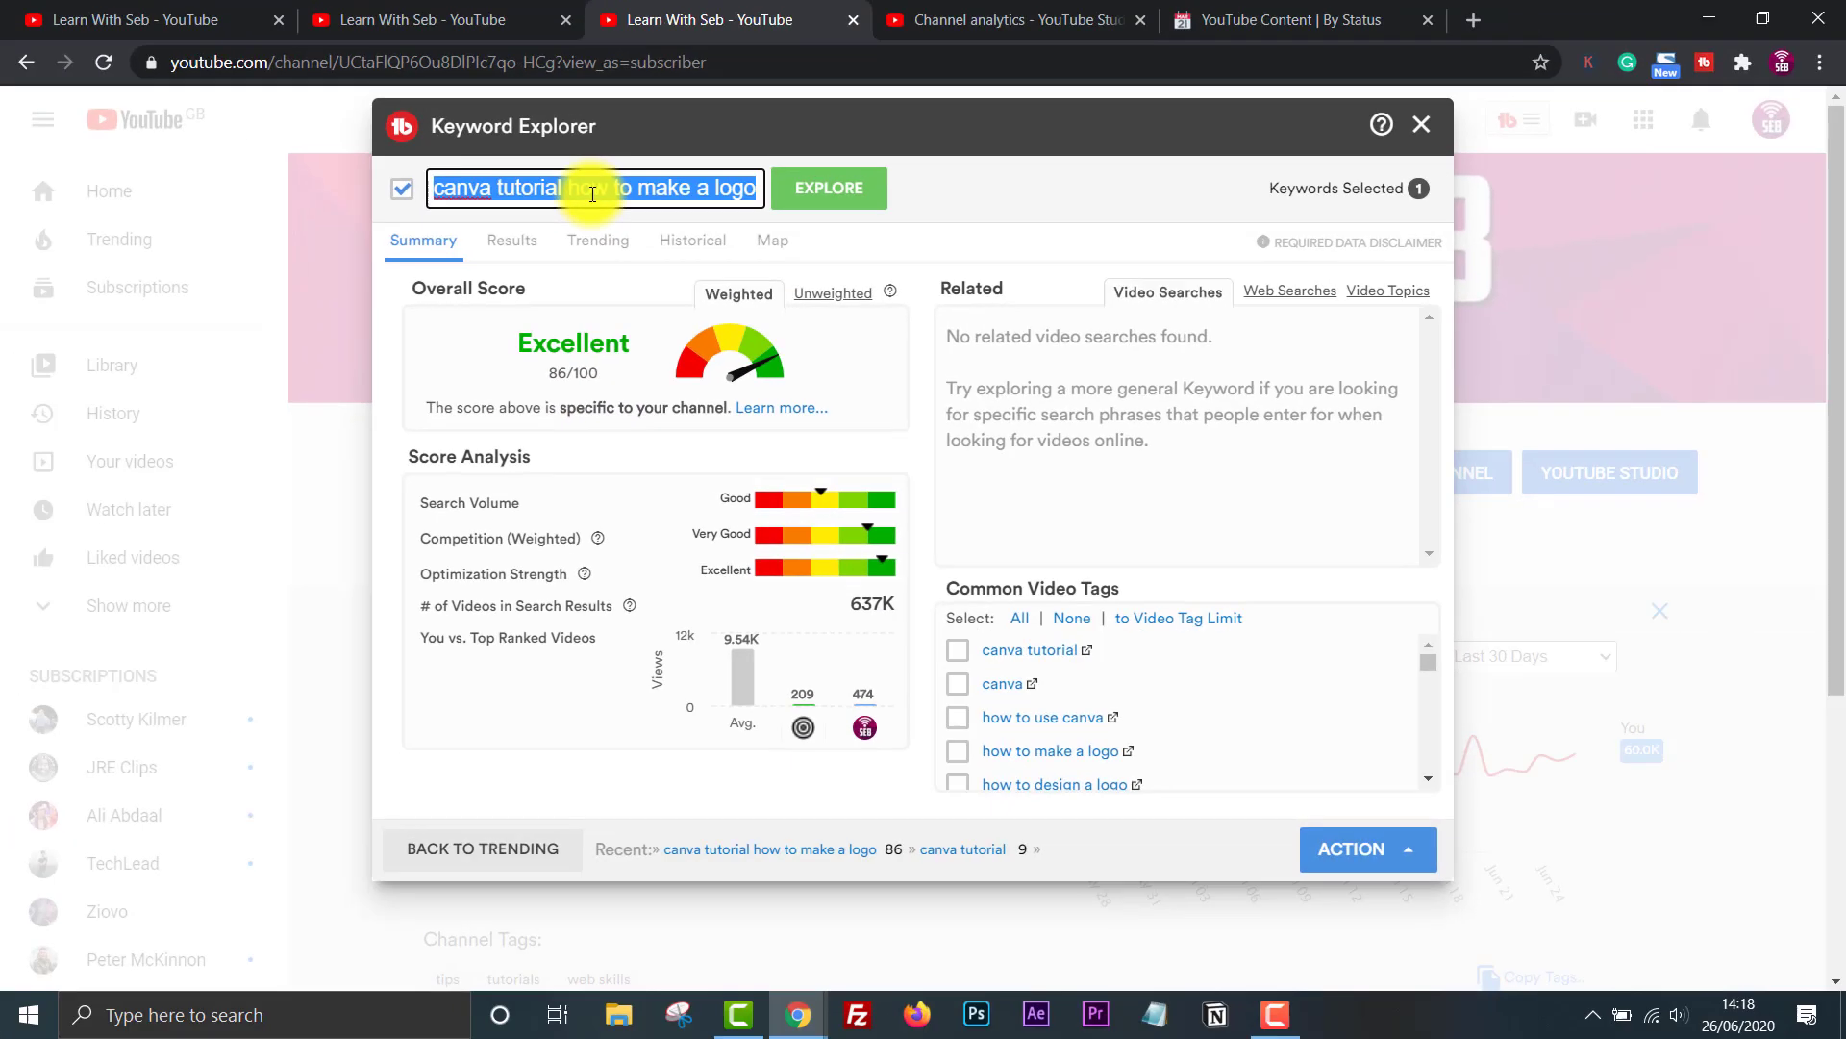
Paste 'canva tutorial how to make a logo' into a new card in the Notion Idea column.
click(1250, 19)
click(719, 631)
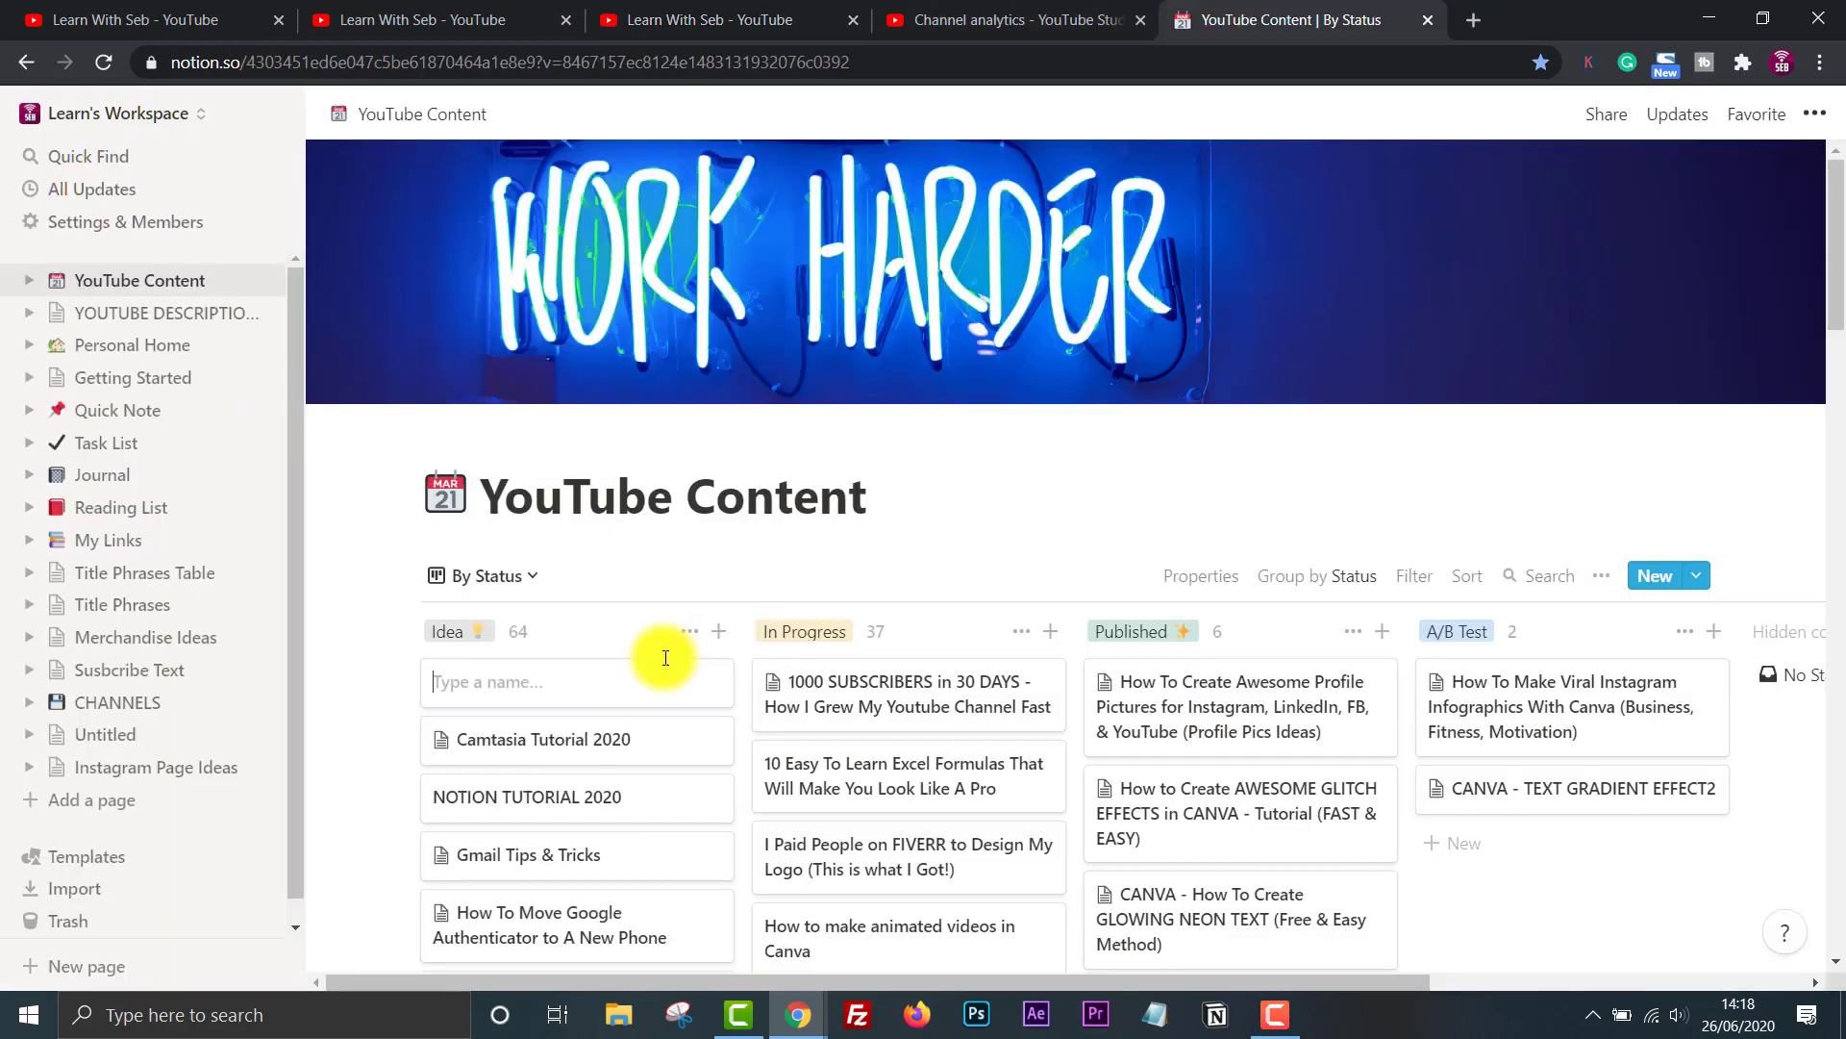
right_click(490, 689)
click(558, 456)
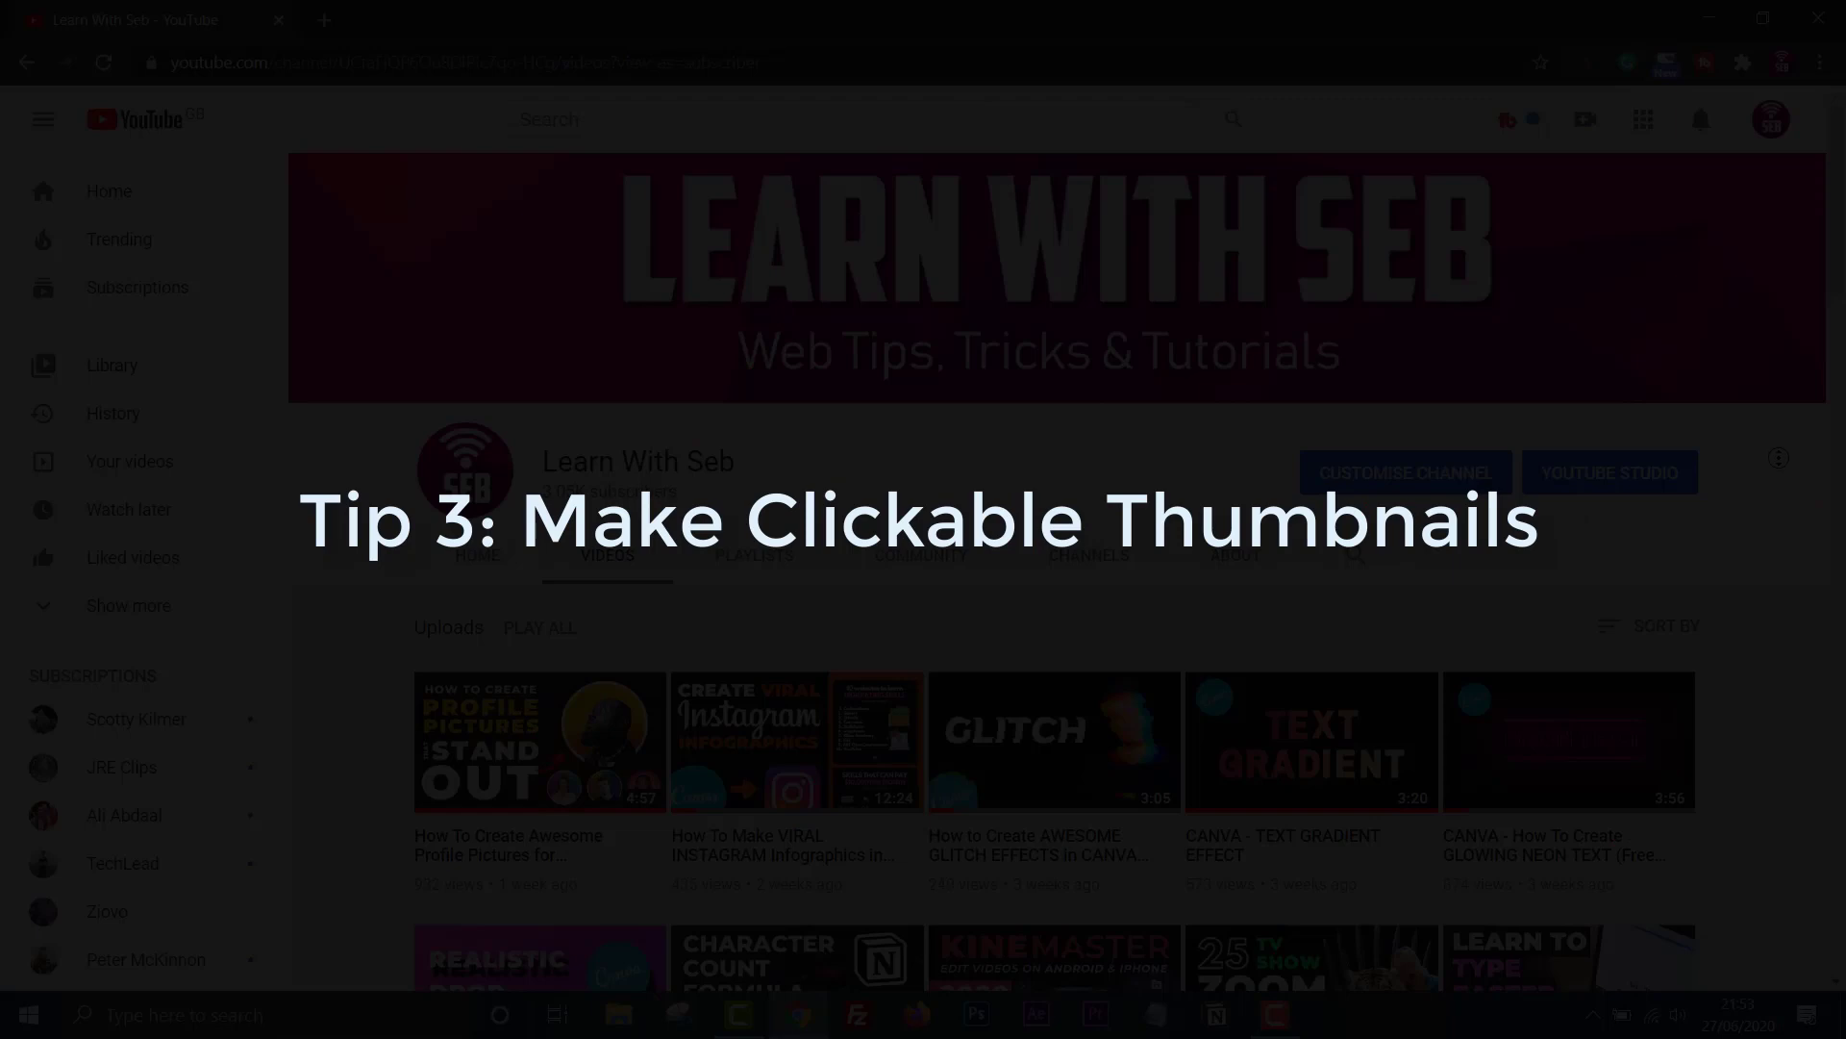
Browse the uploads grid and play the MAKE YOUTUBE THUMBNAILS in CANVA (FREE, QUICK & EASY) video.
scroll(1058, 577, down, 2)
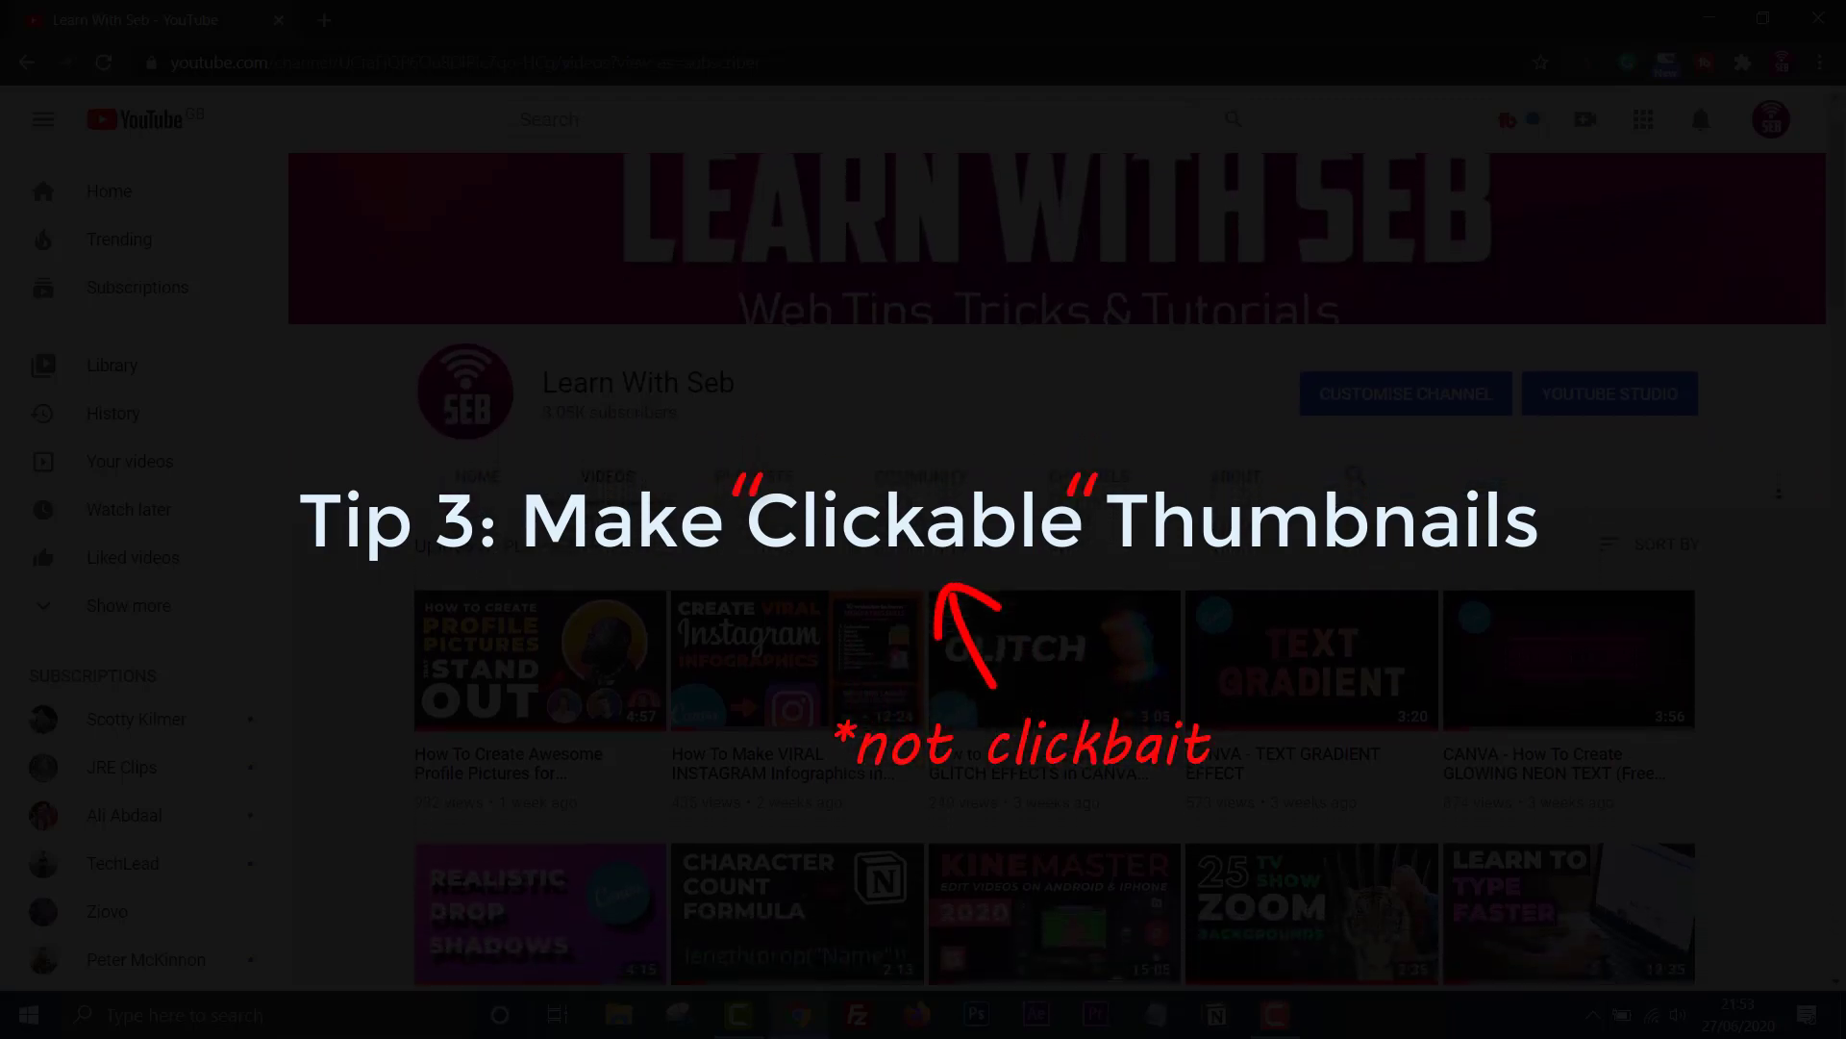
scroll(1057, 577, down, 3)
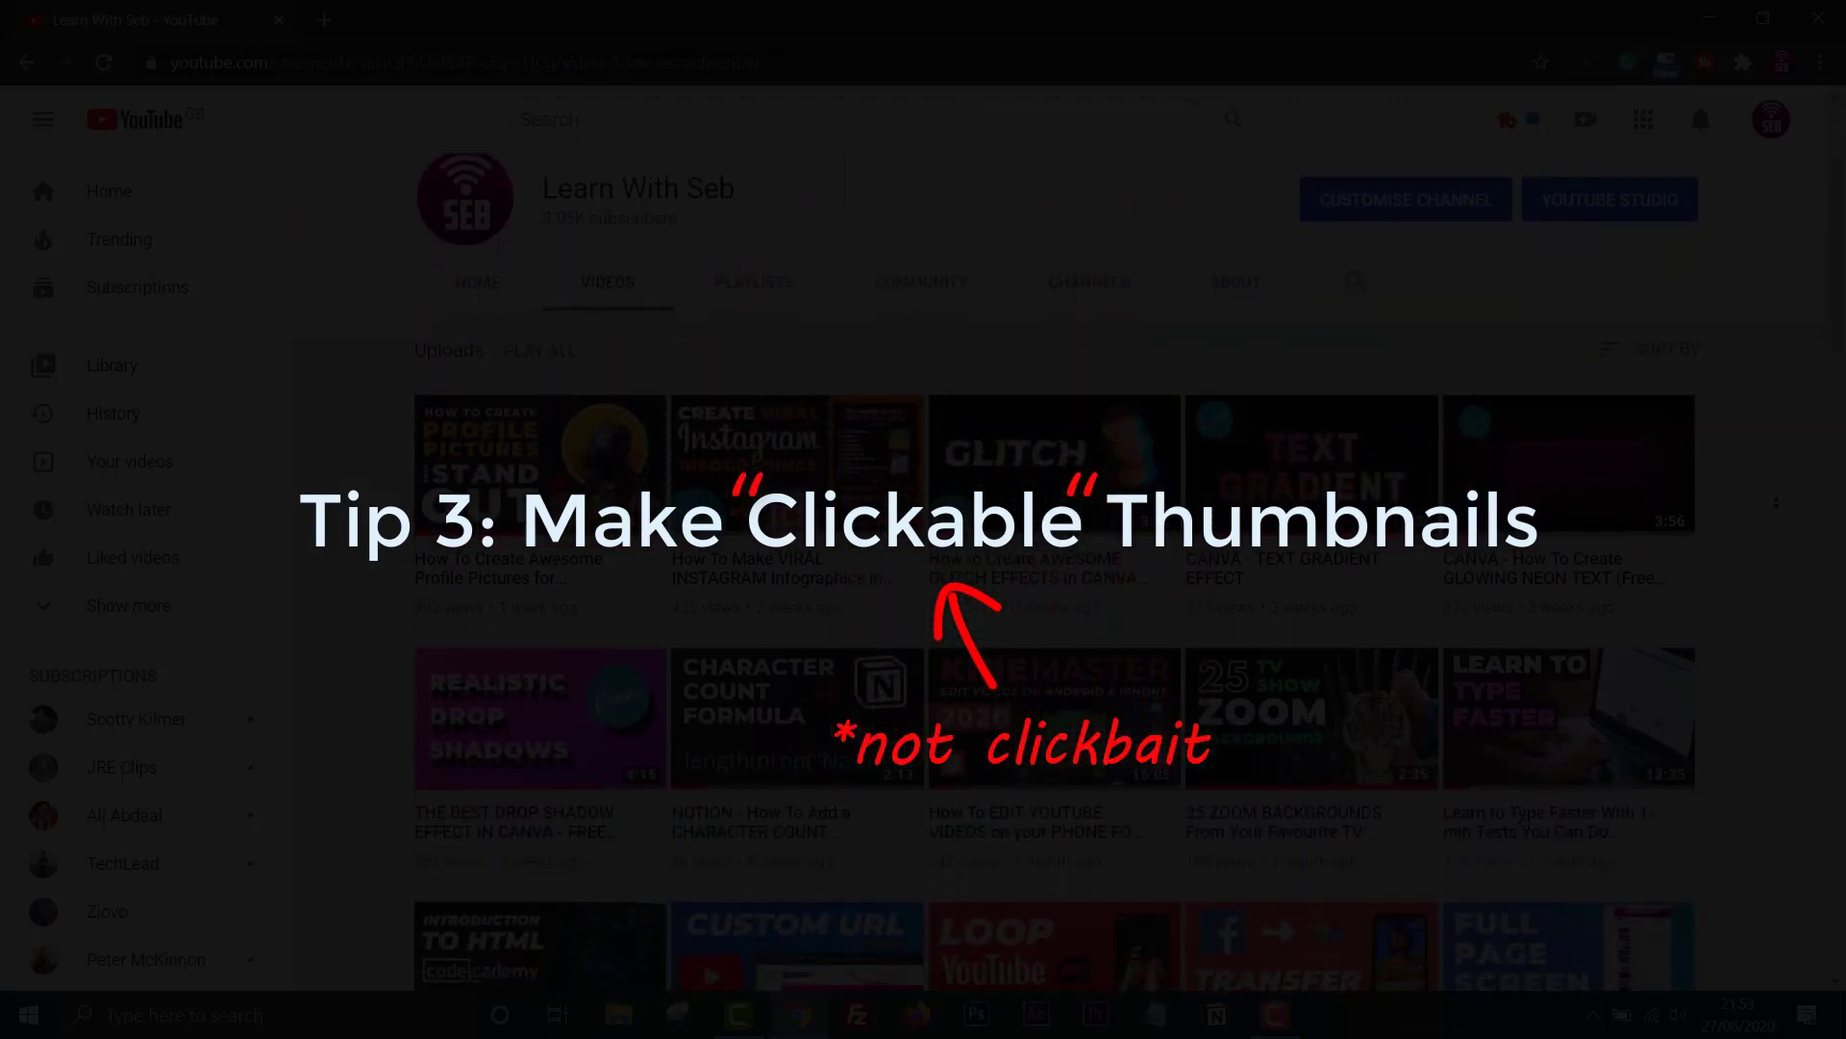
scroll(1775, 512, down, 5)
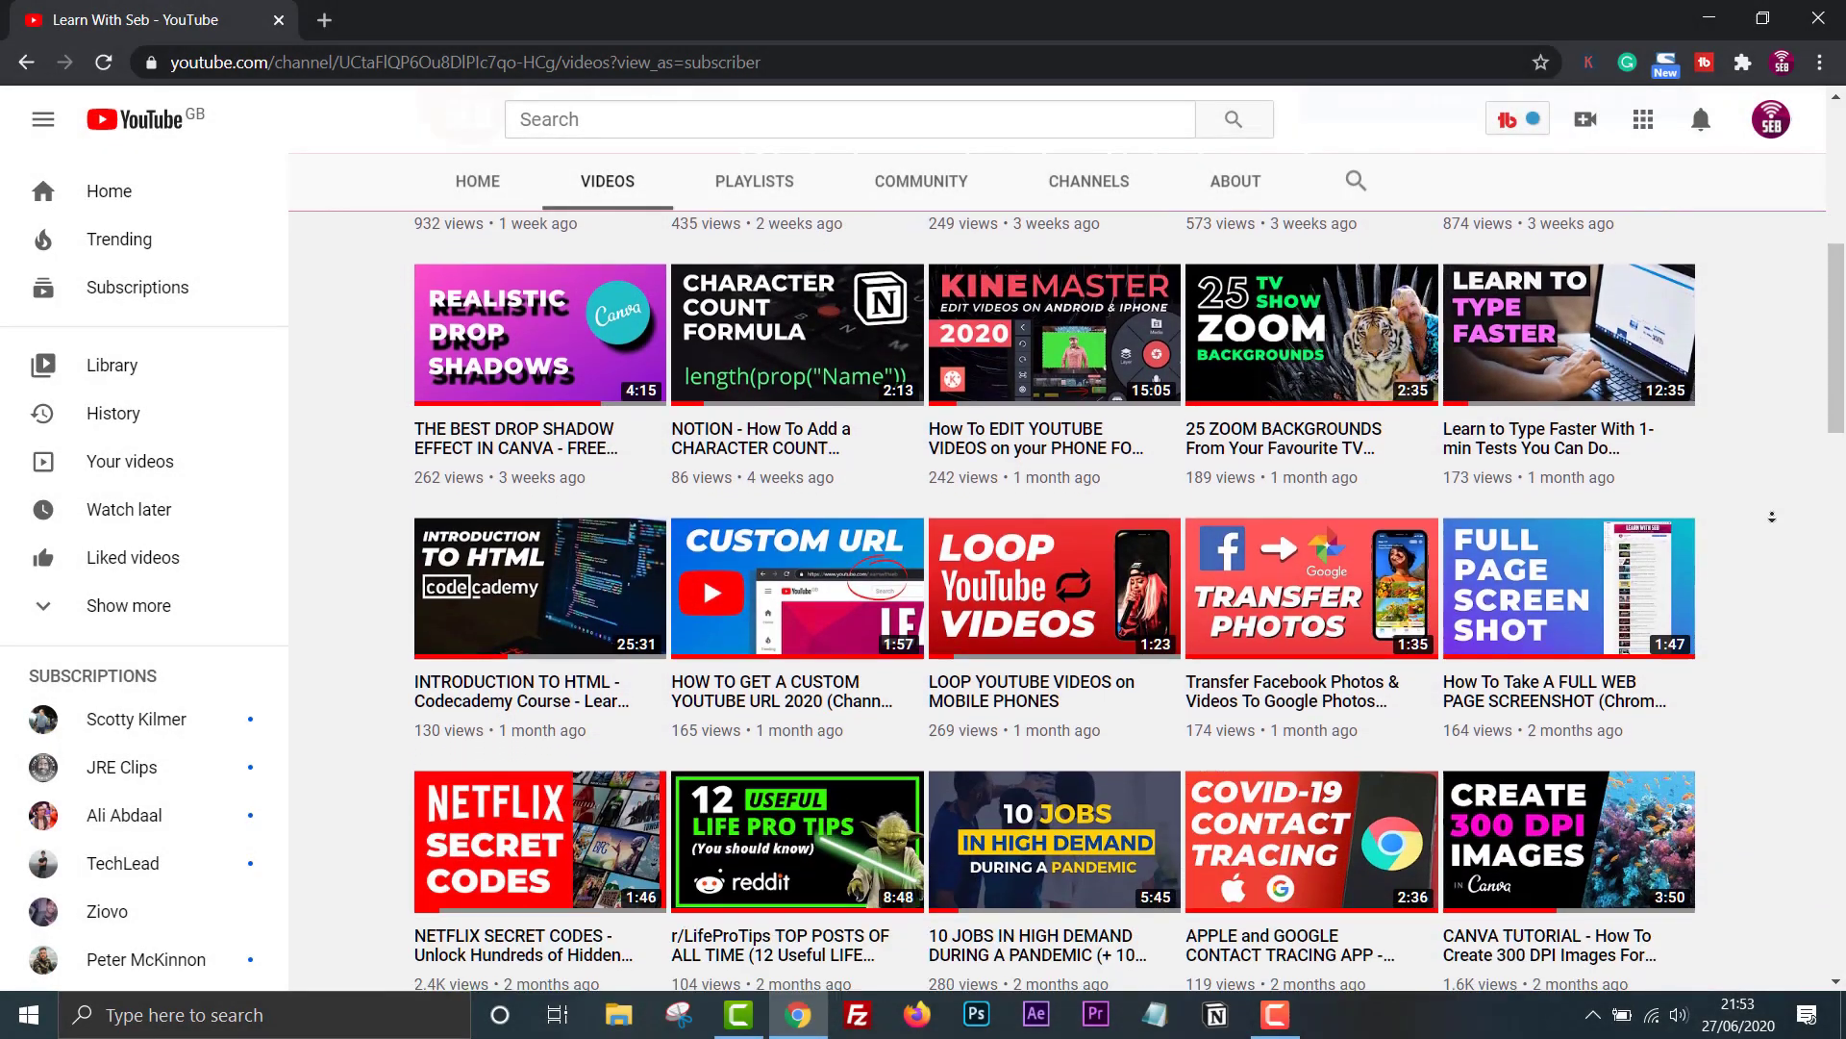
scroll(1773, 517, down, 5)
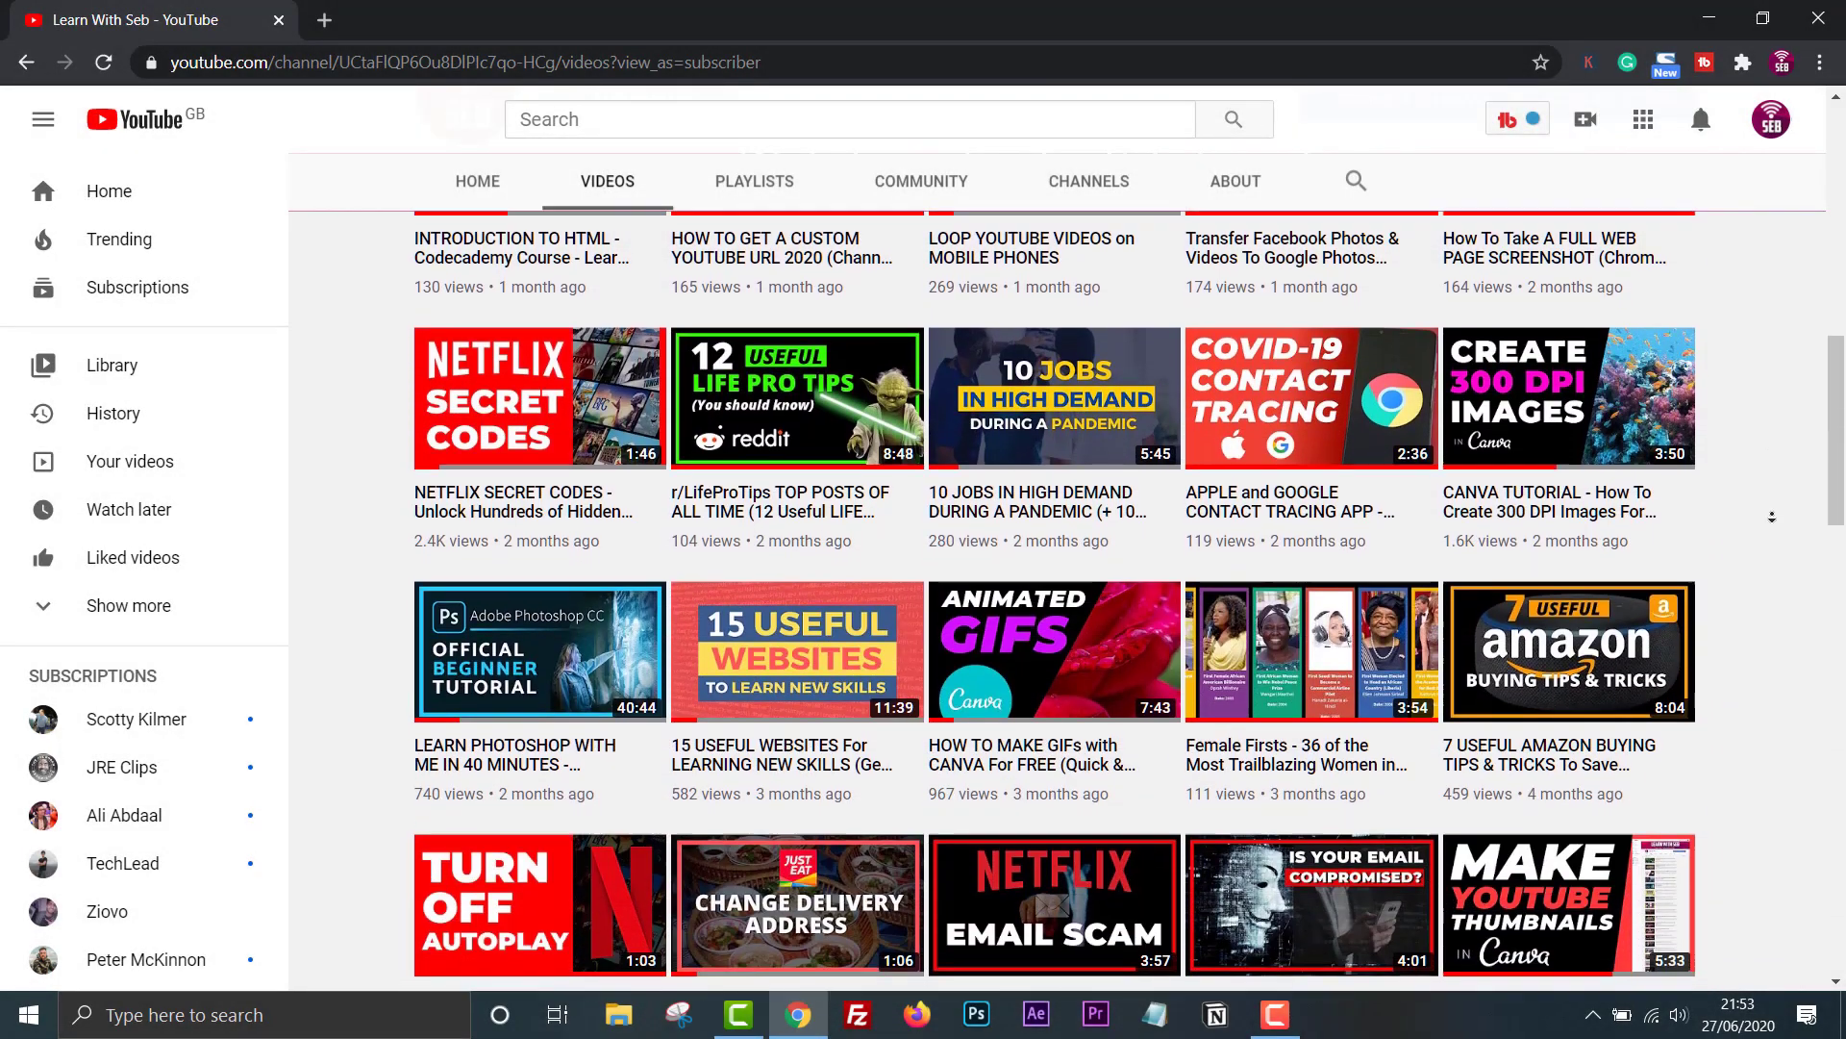
scroll(1772, 516, down, 5)
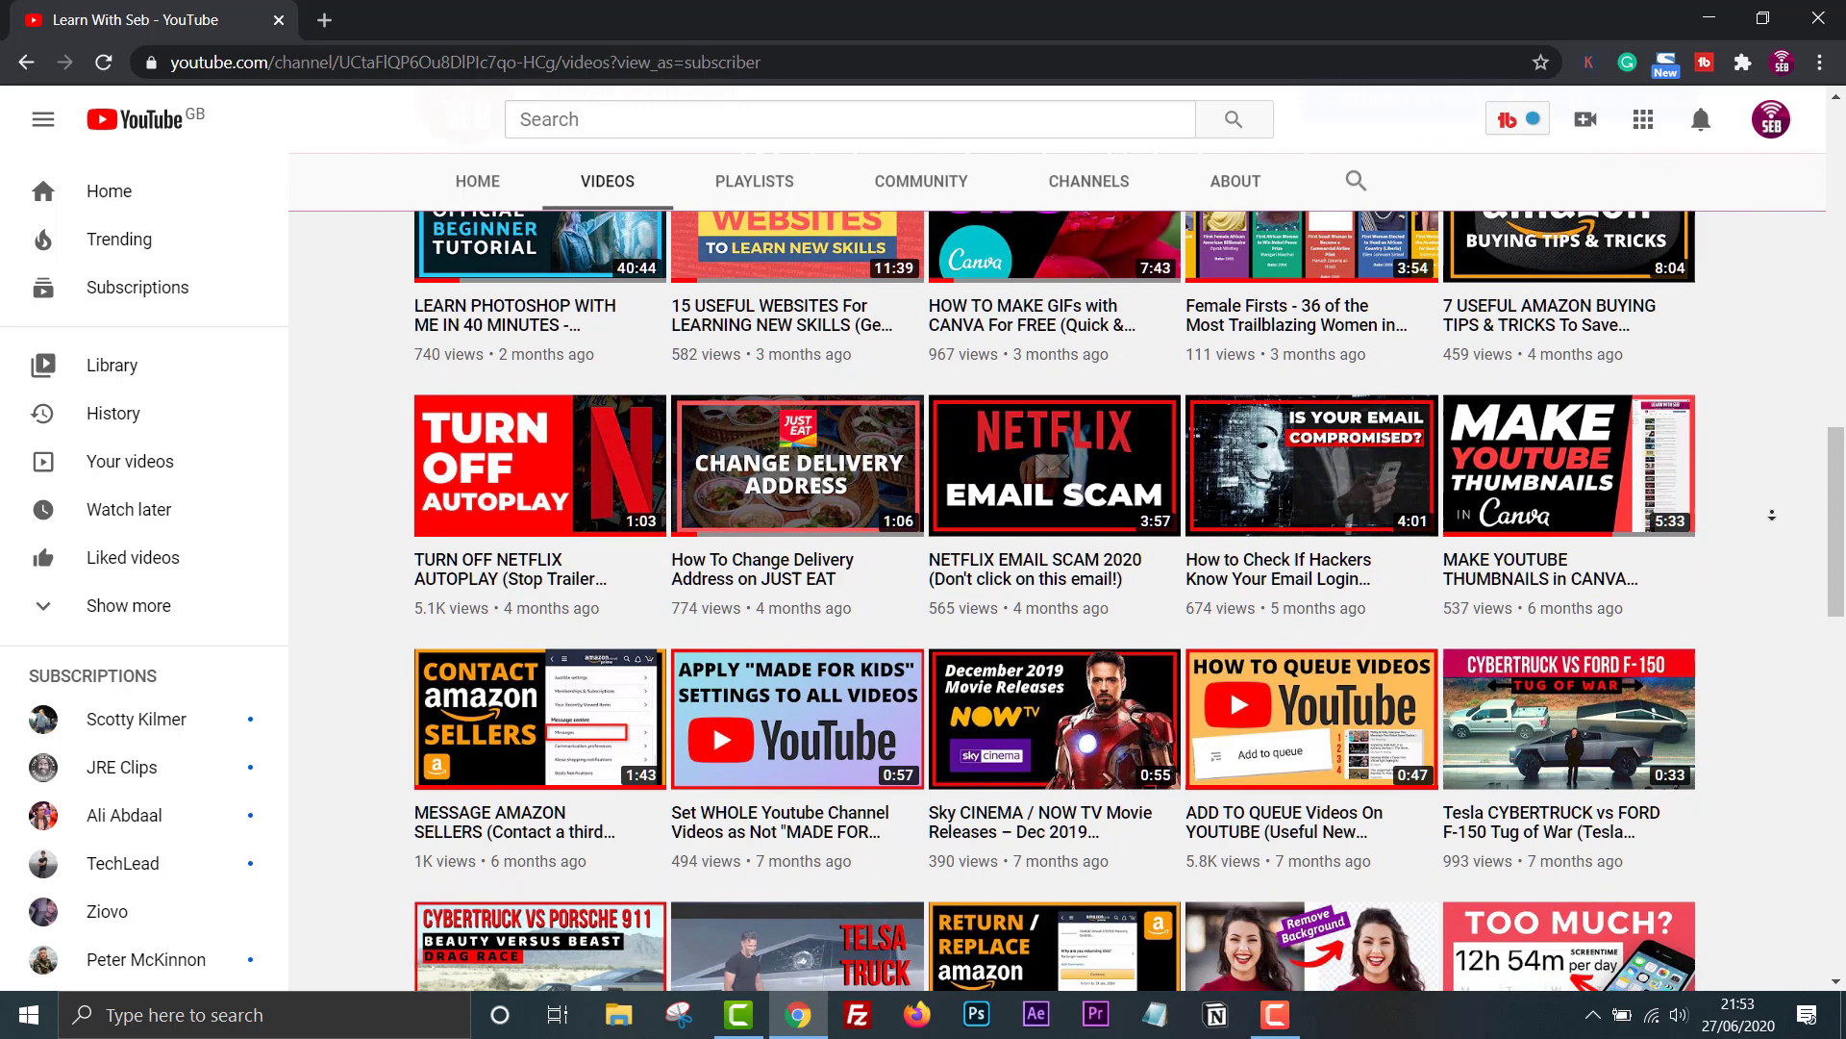
scroll(1771, 512, down, 1)
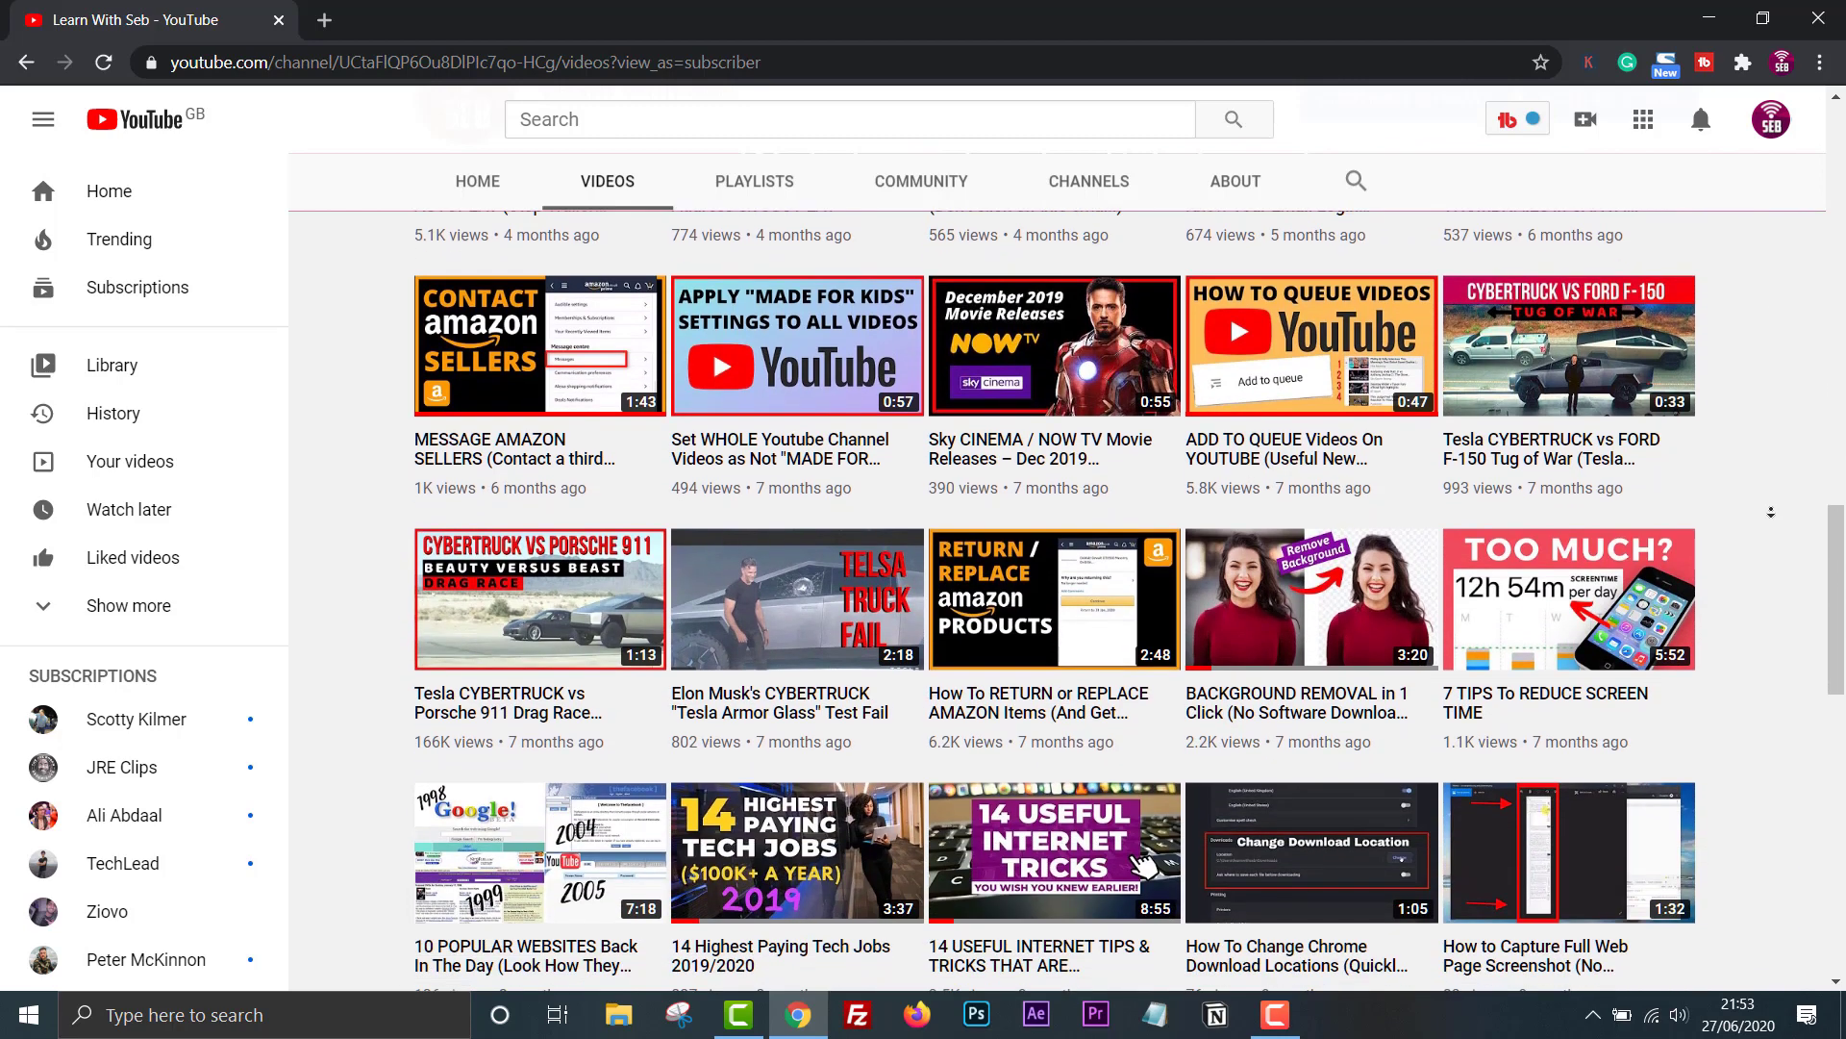
scroll(1771, 512, down, 2)
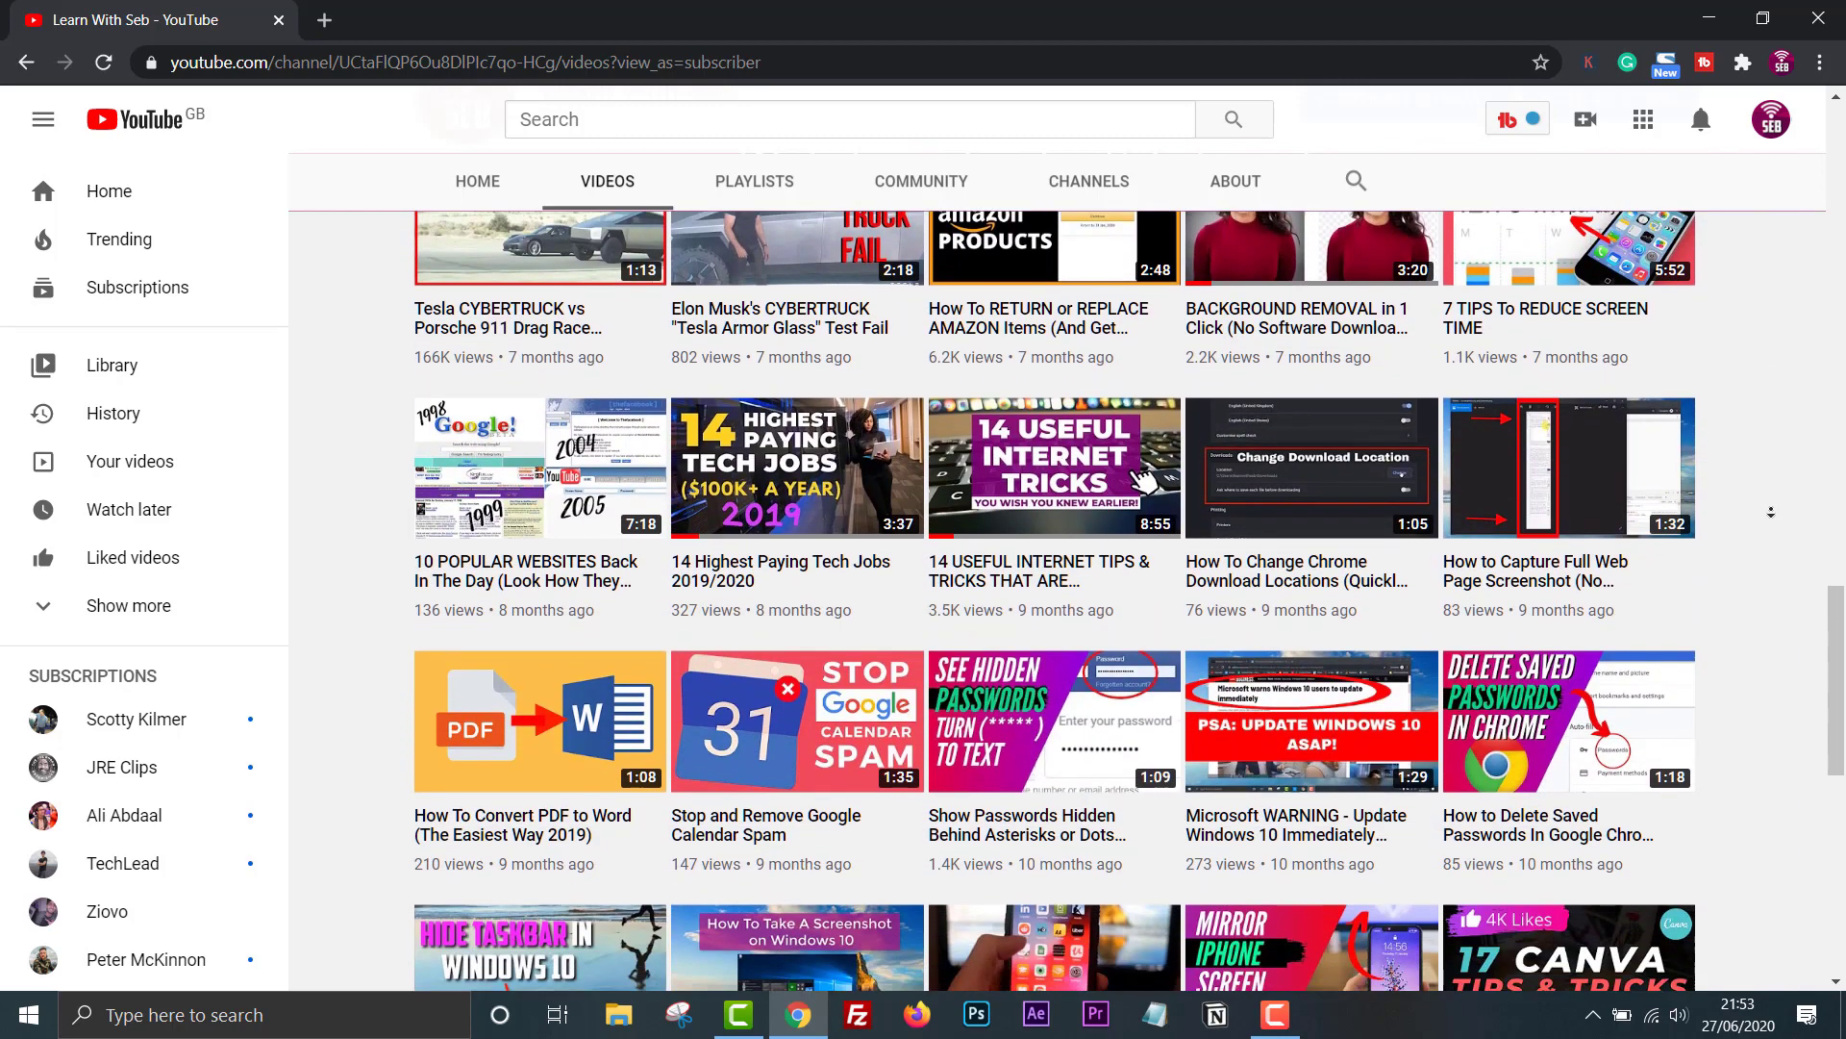
scroll(1771, 512, down, 1)
scroll(1770, 513, down, 2)
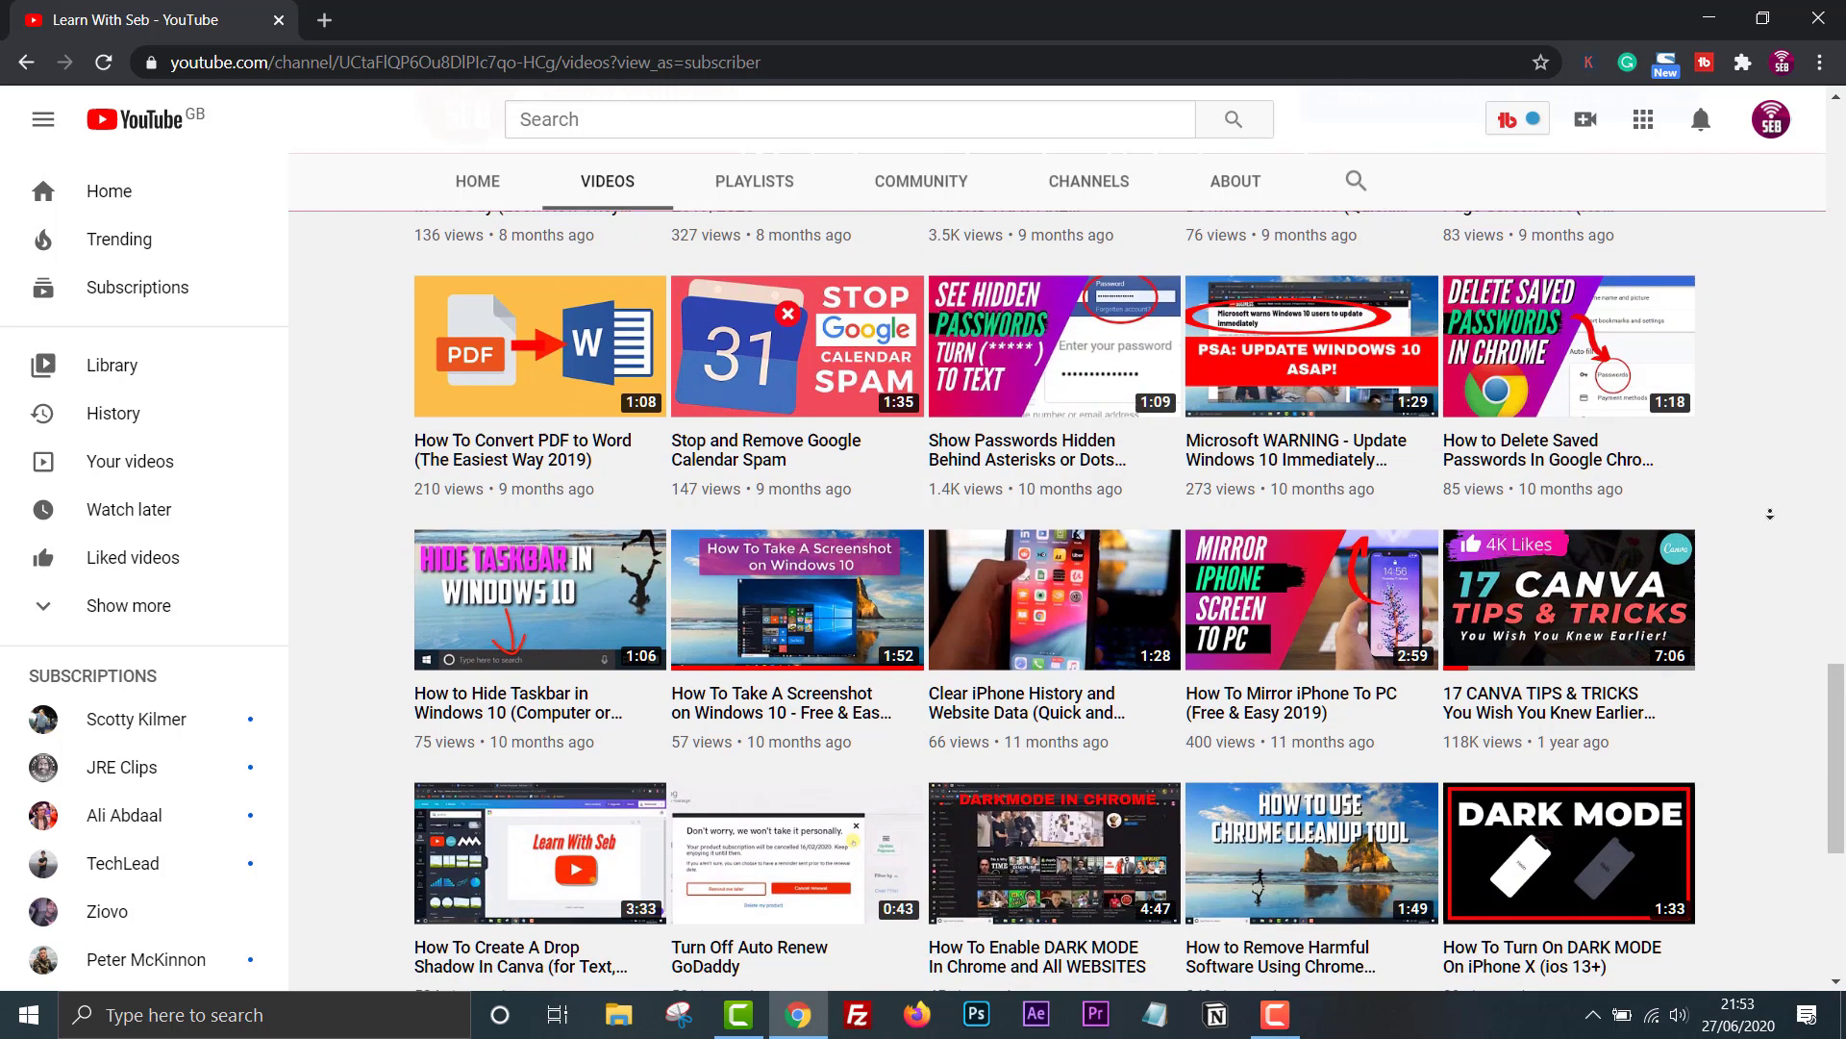
scroll(1771, 513, down, 4)
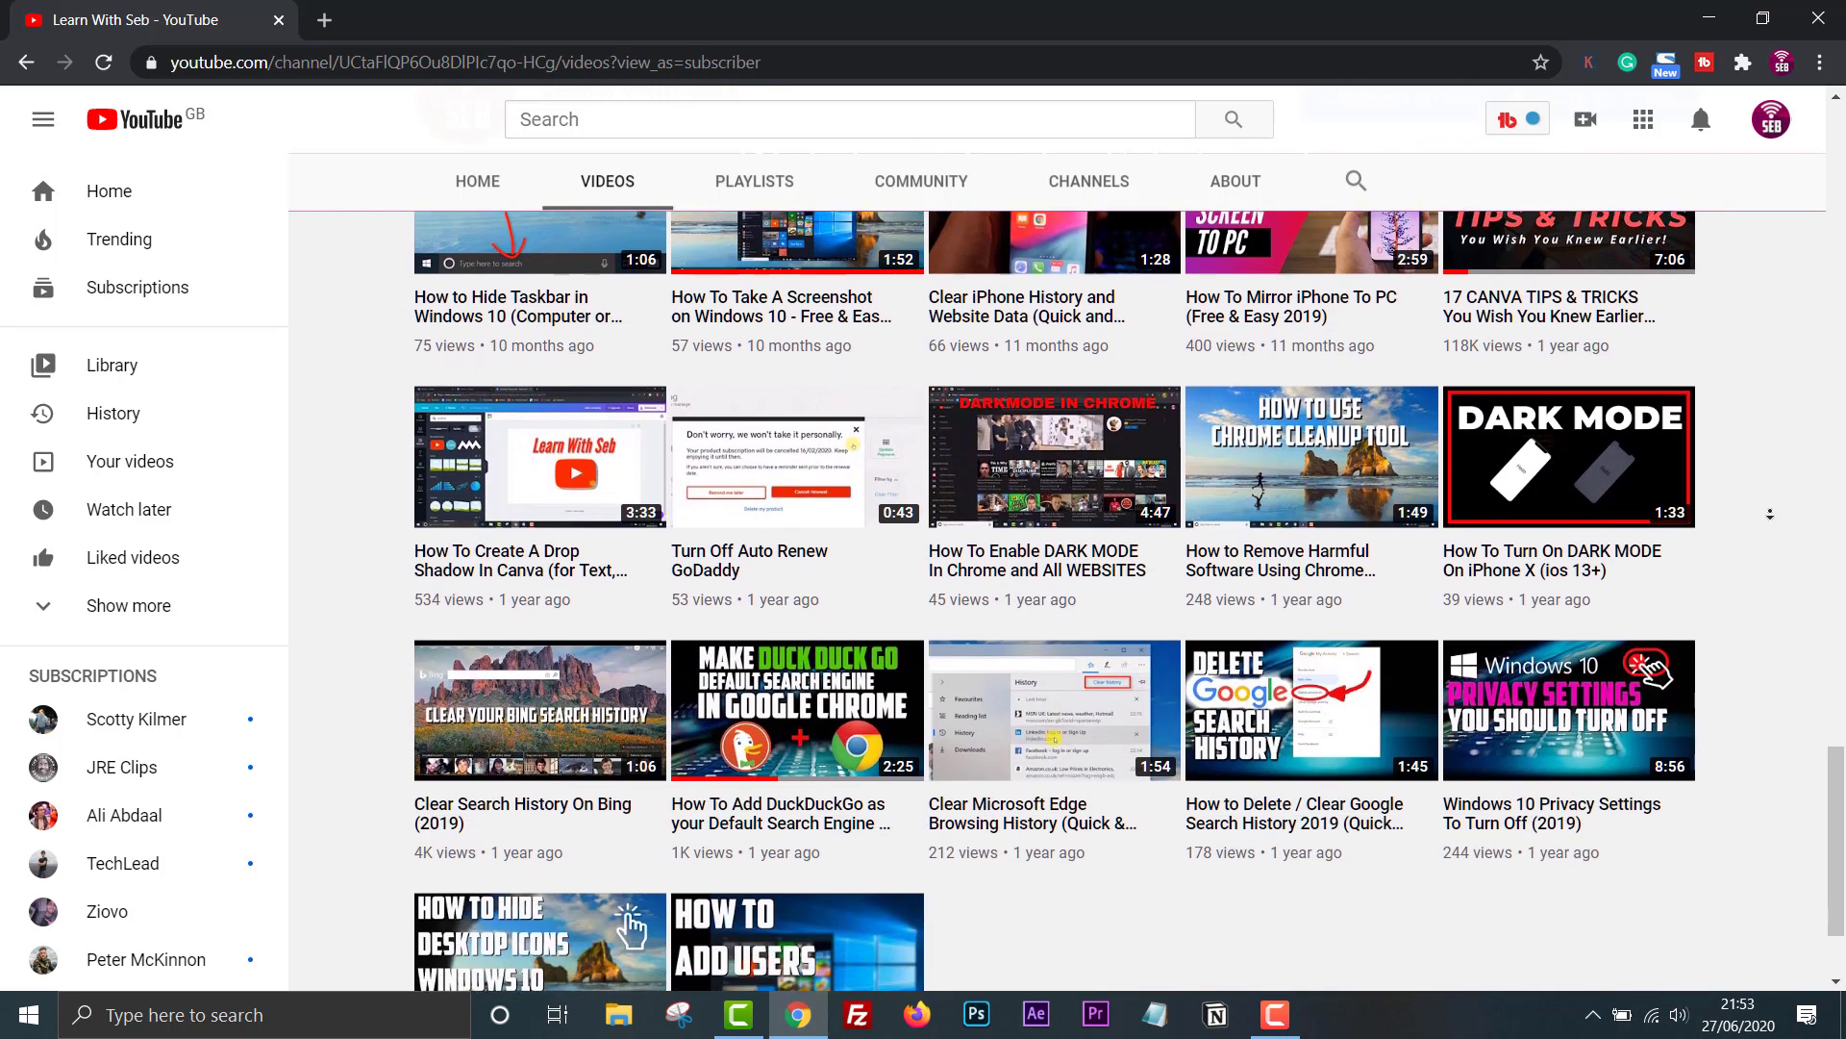
scroll(1771, 513, down, 1)
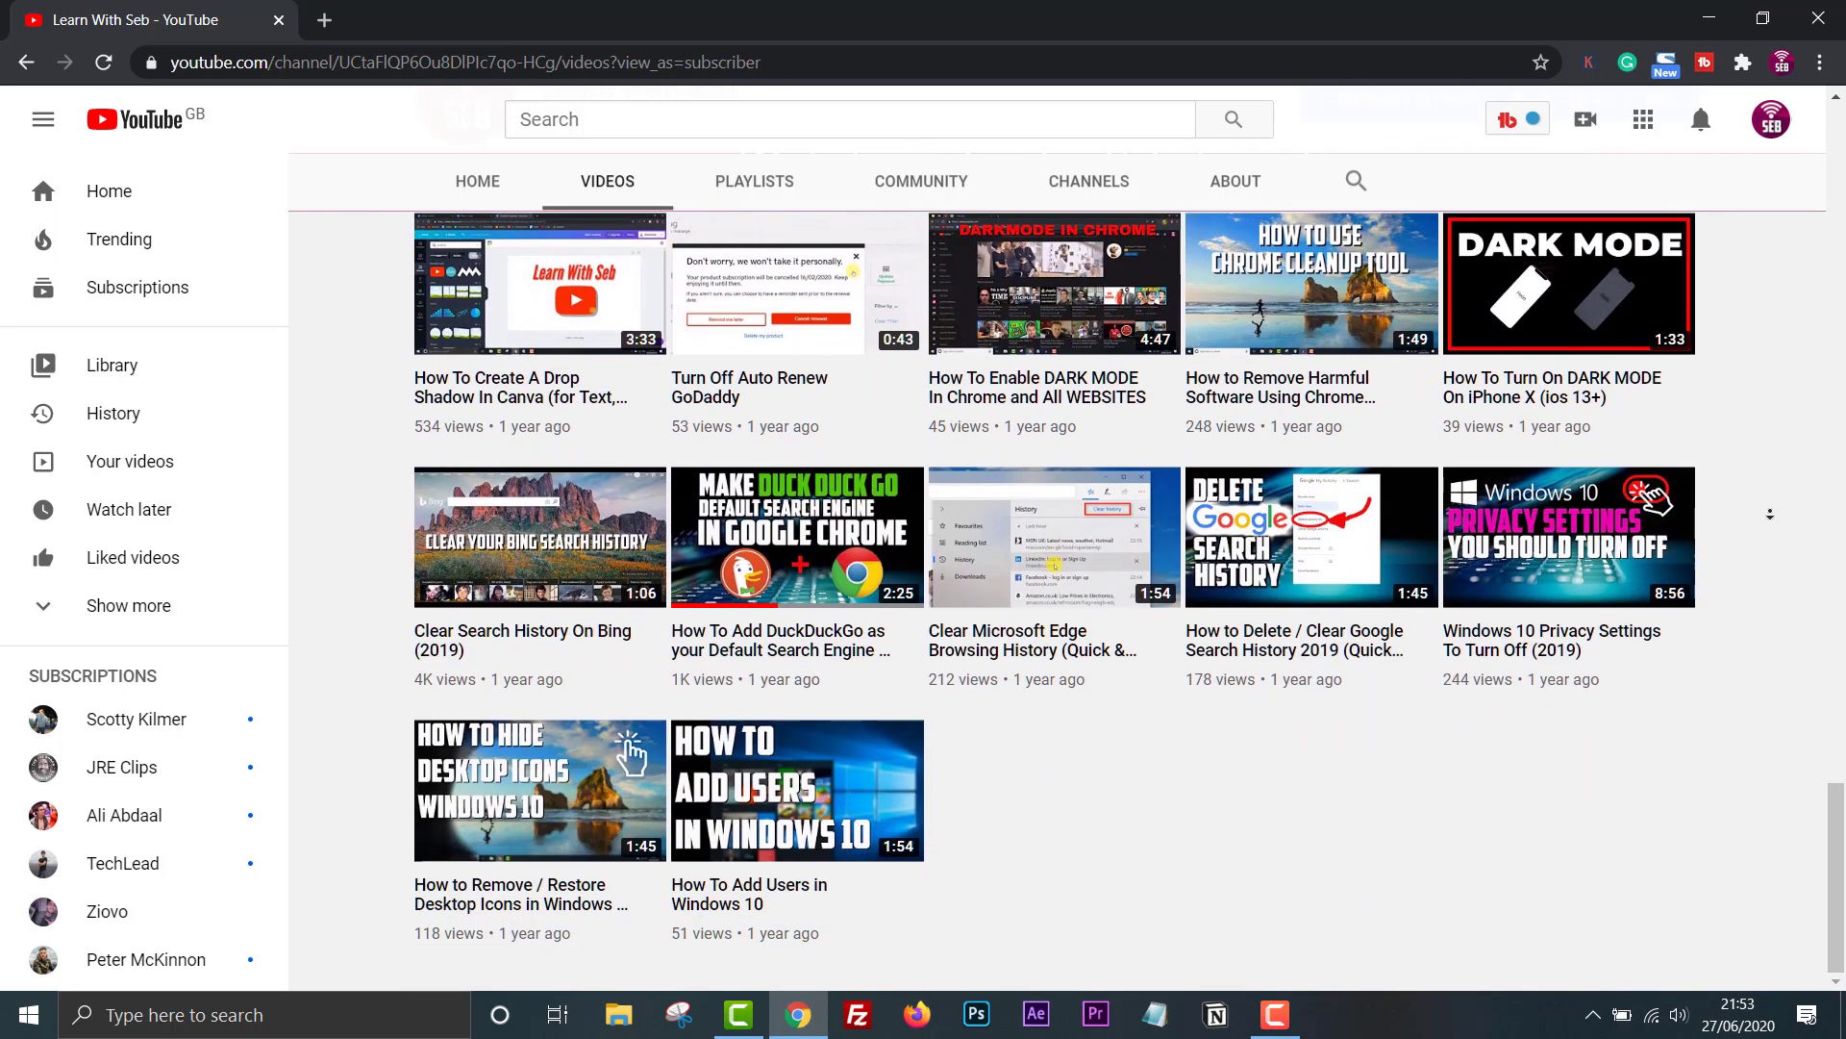
middle_click(1770, 511)
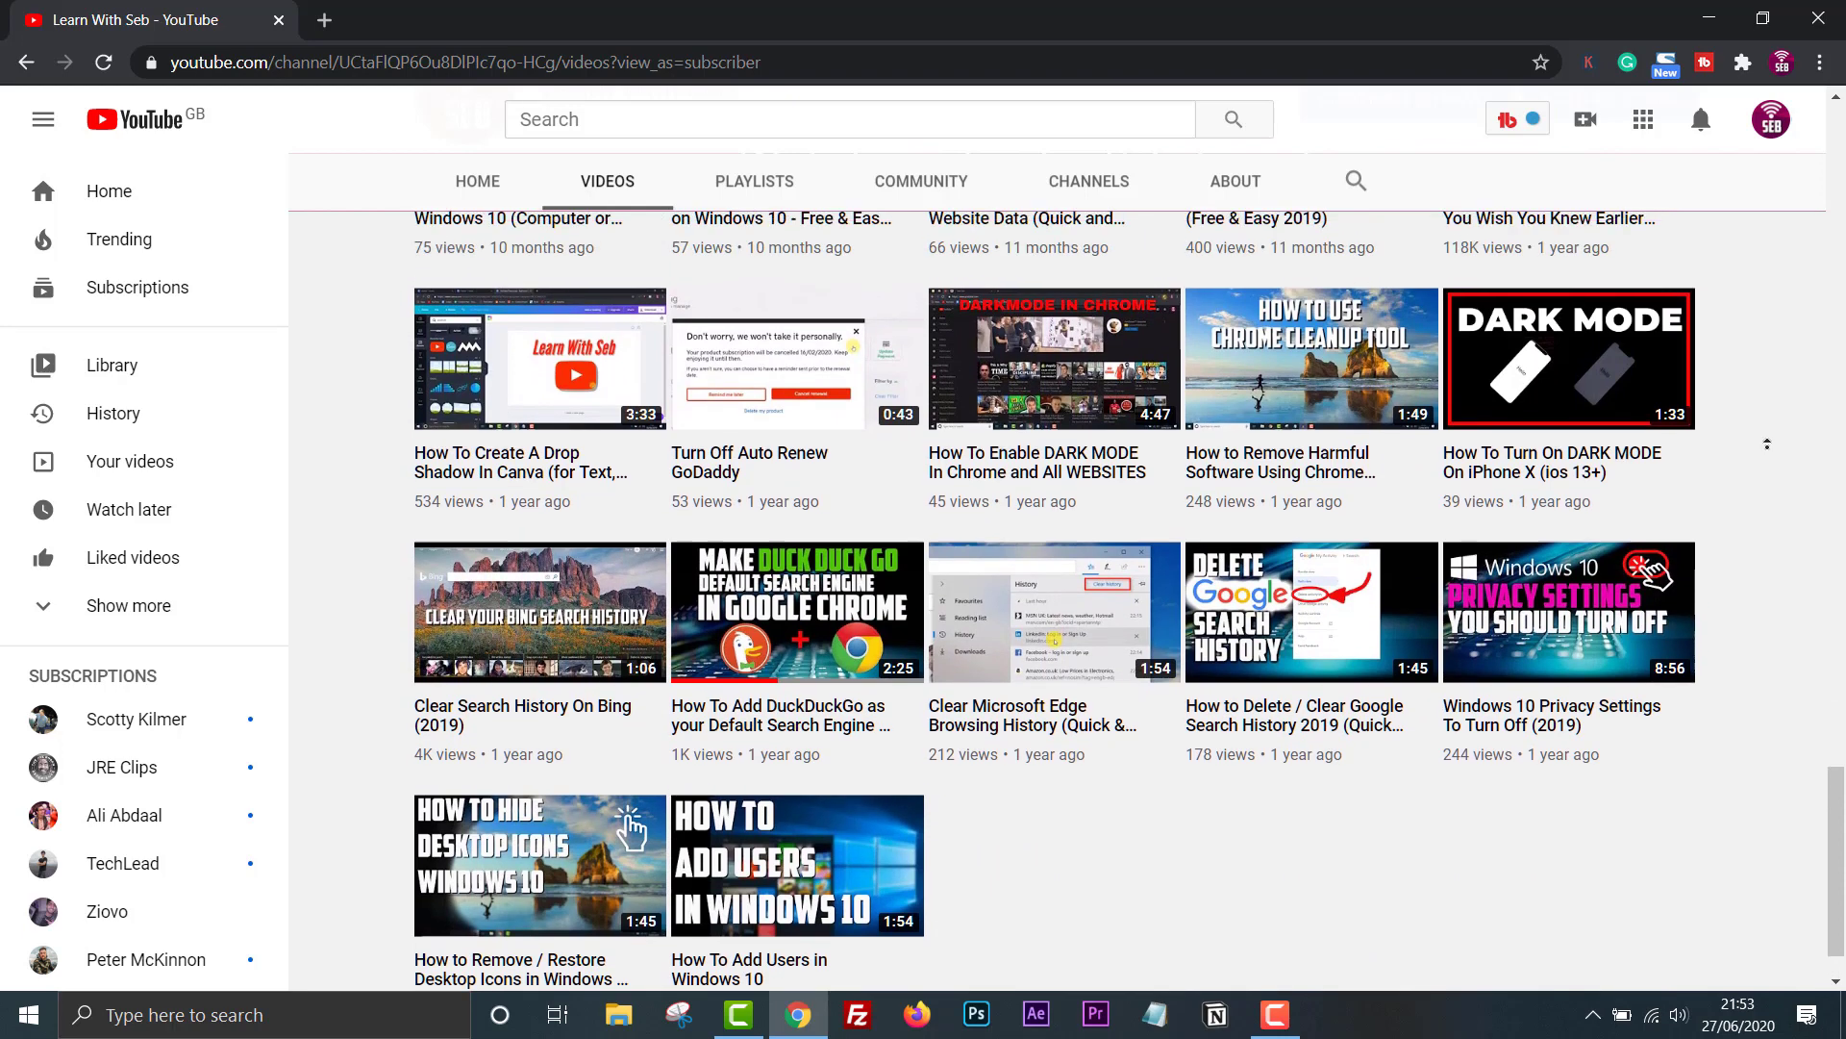
scroll(1767, 444, up, 4)
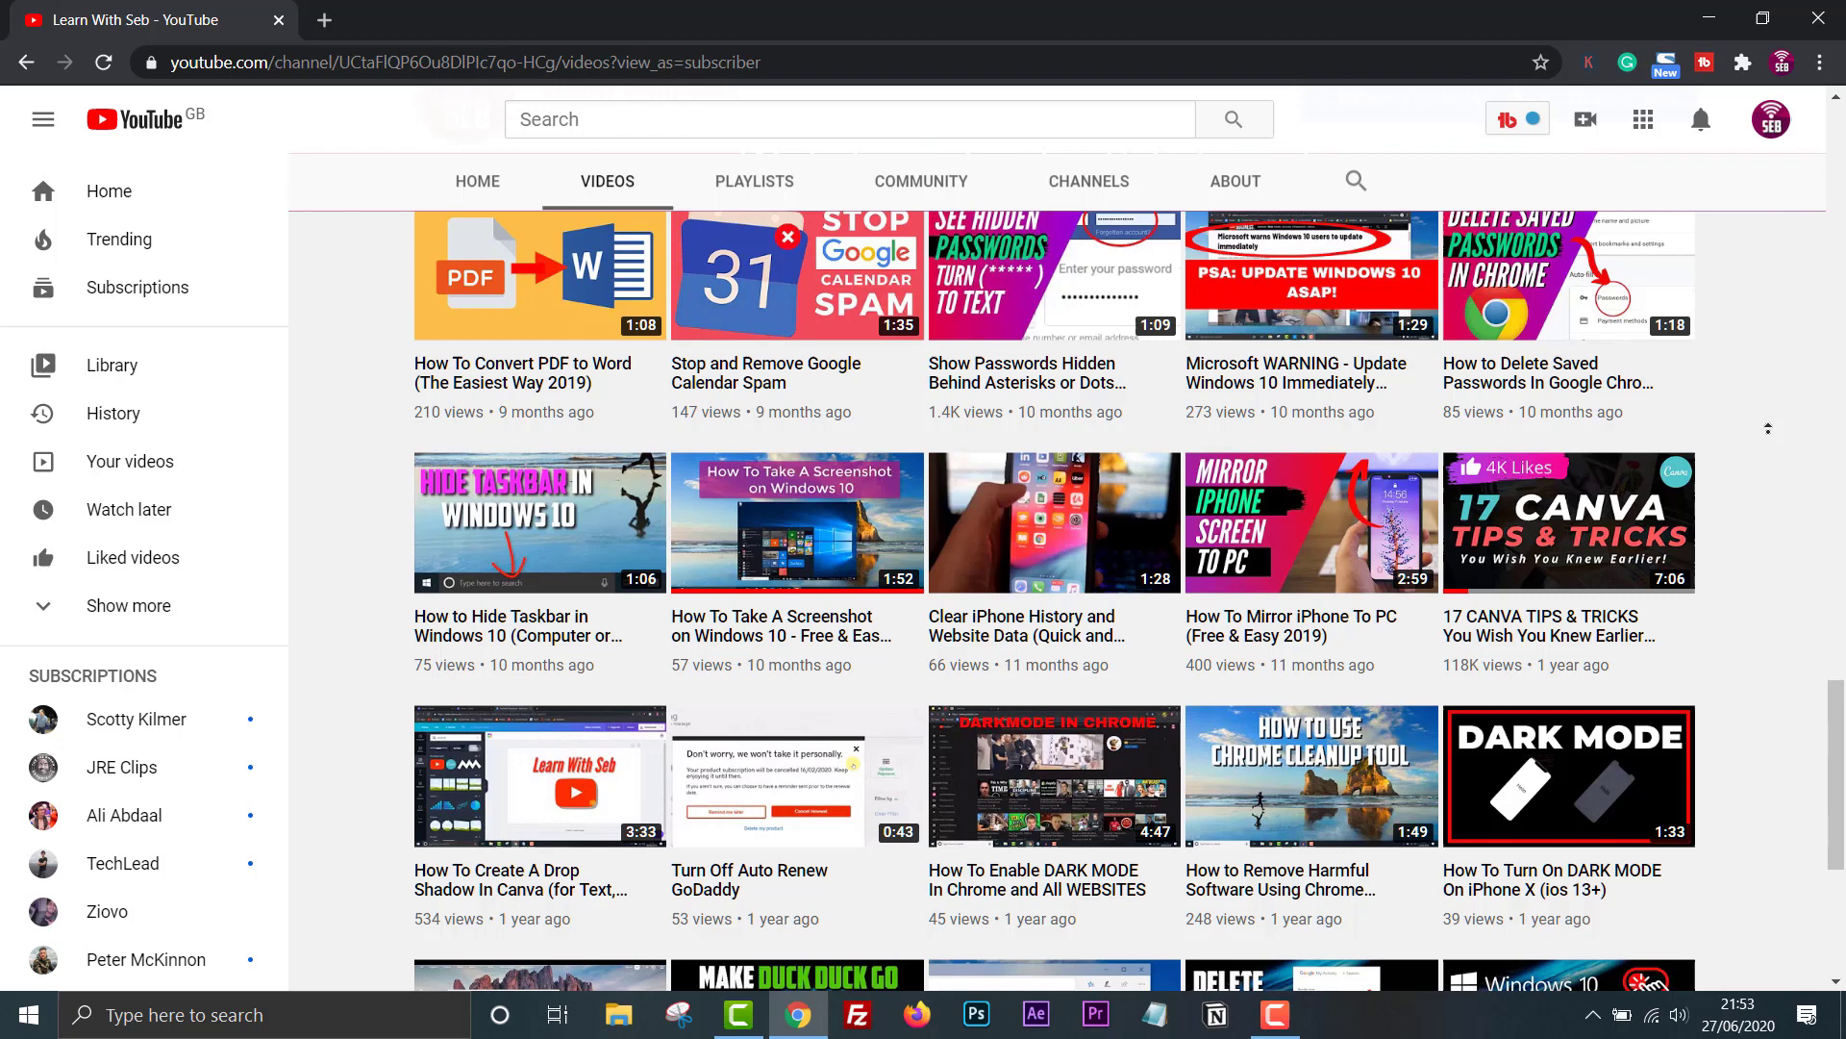
scroll(1767, 427, up, 6)
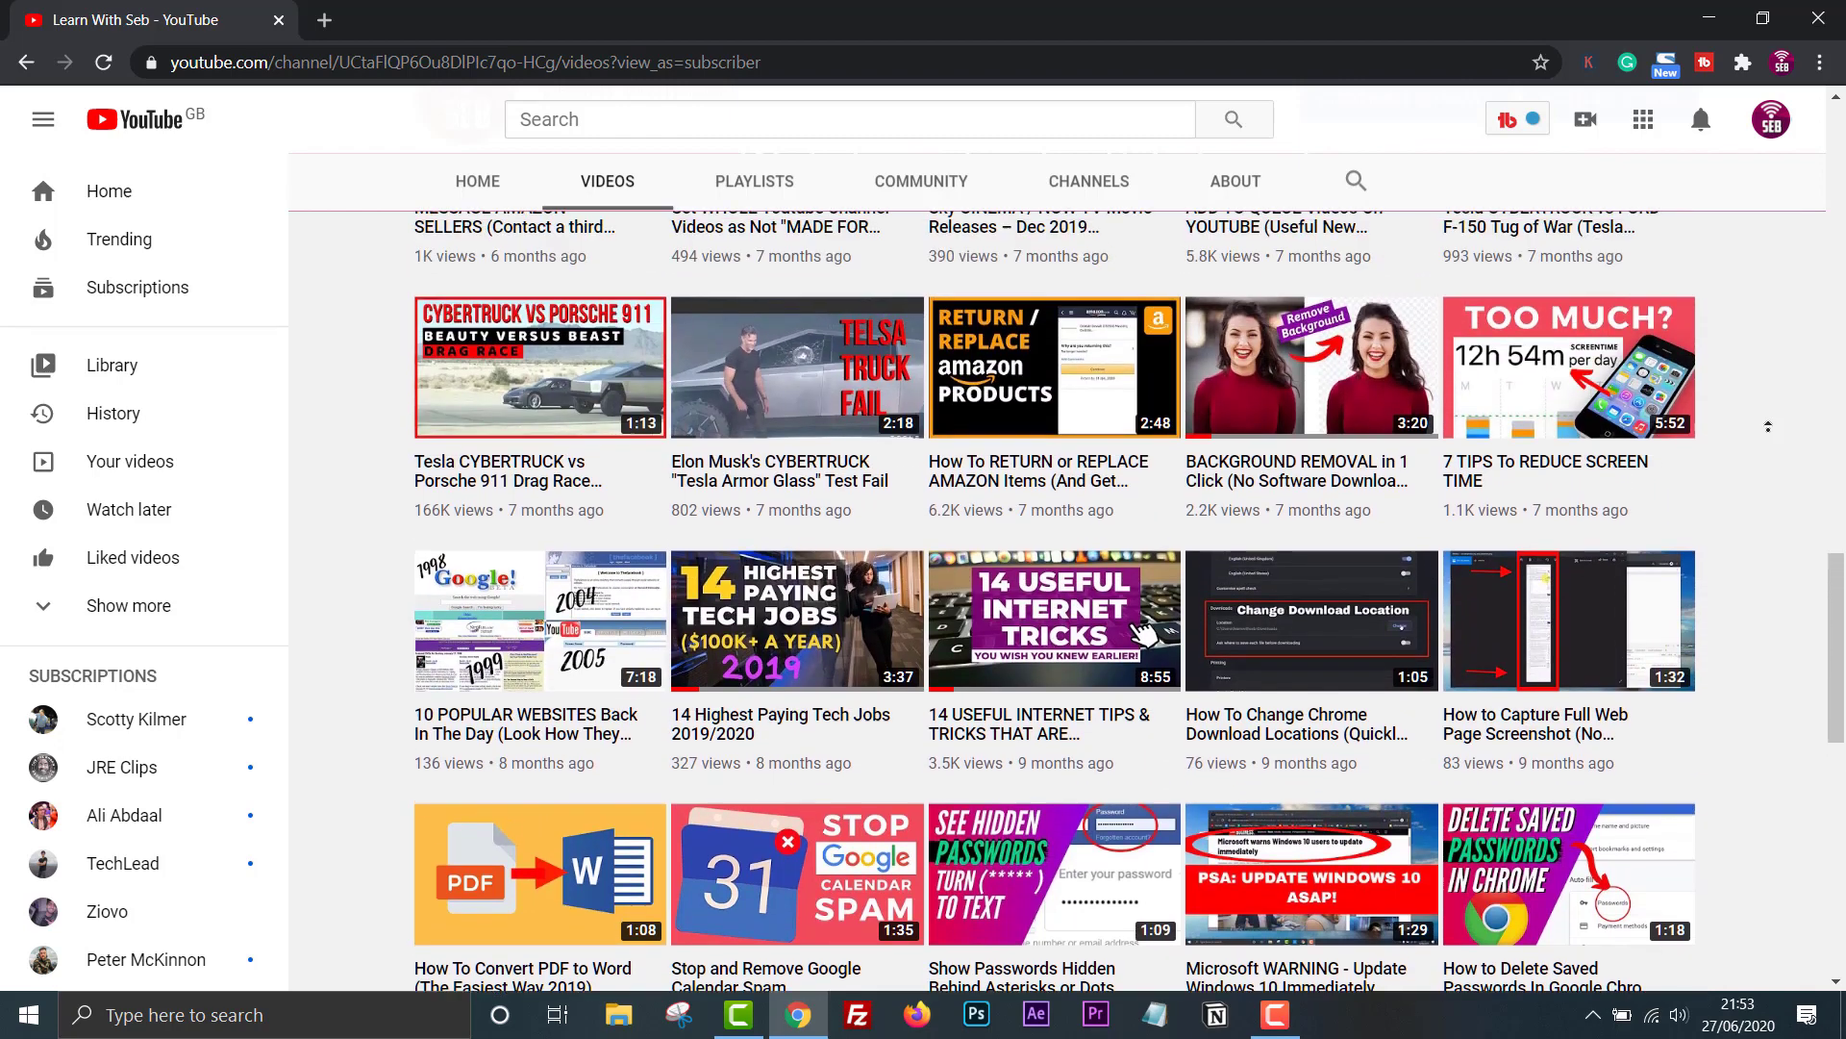
scroll(1767, 426, up, 6)
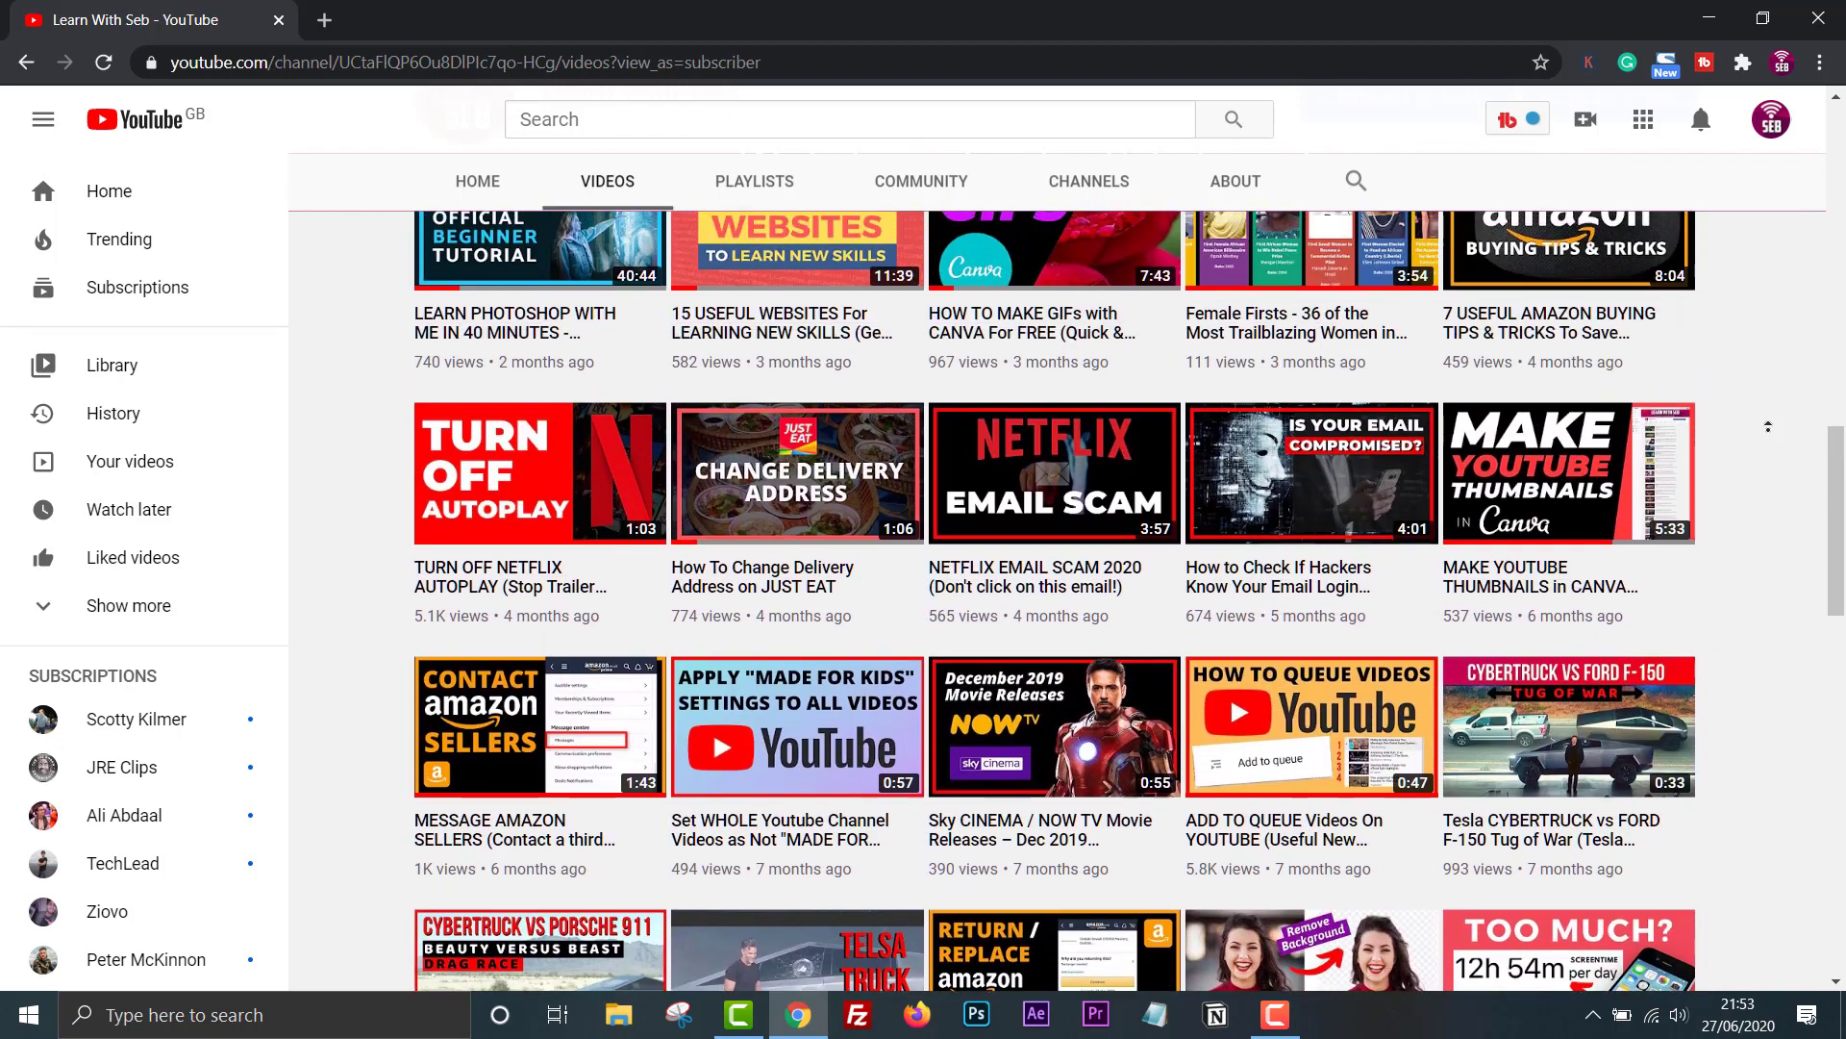
scroll(1768, 426, up, 2)
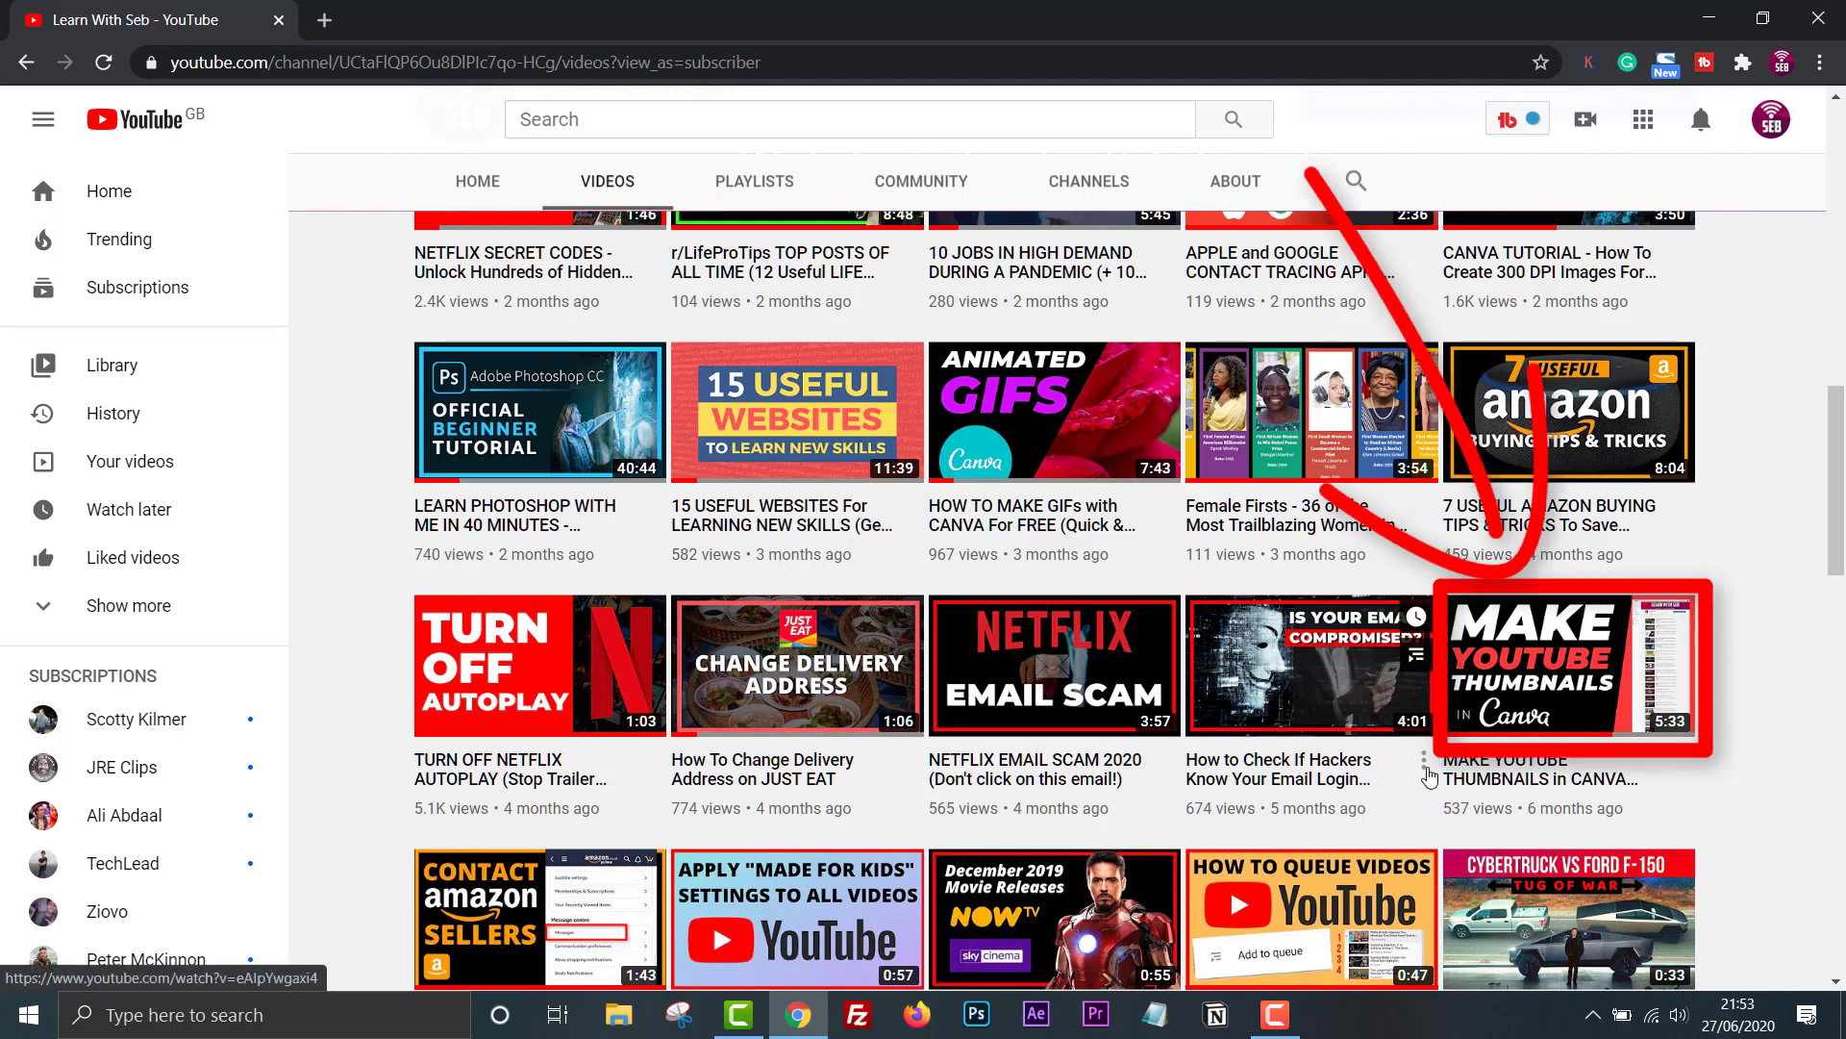
click(1508, 777)
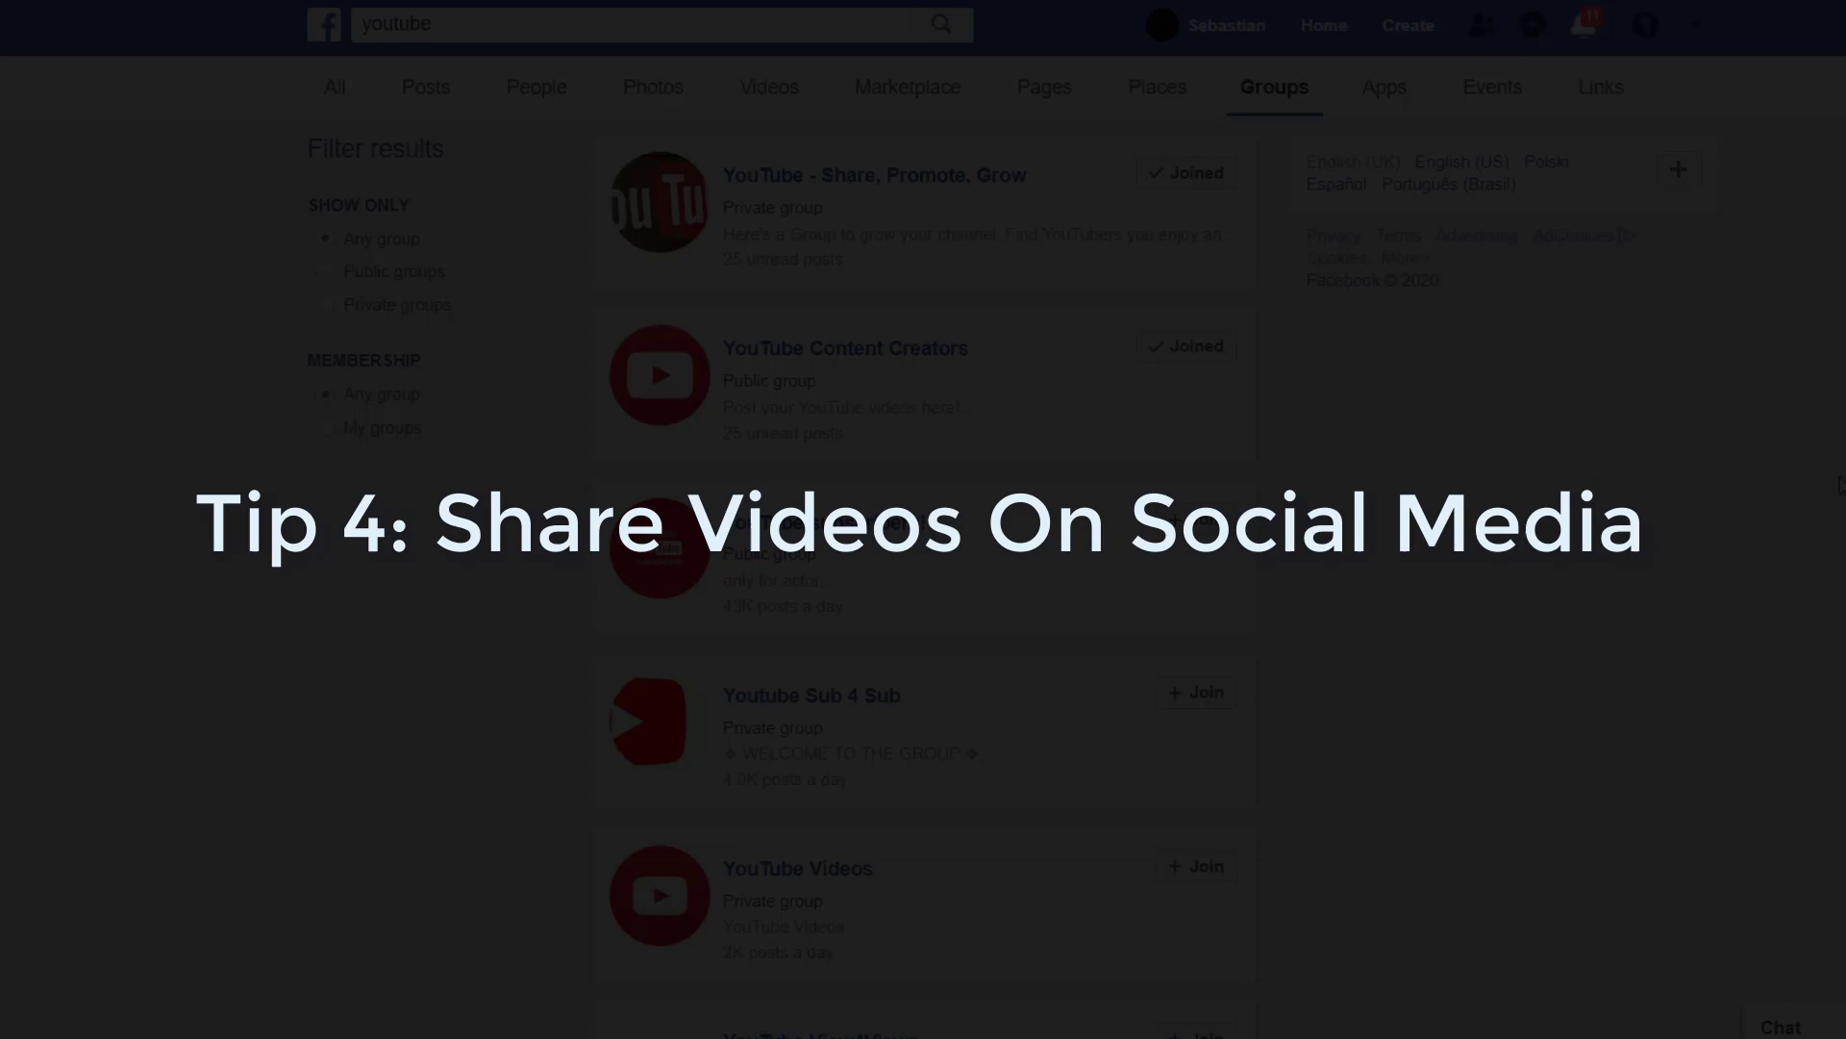
scroll(923, 577, down, 2)
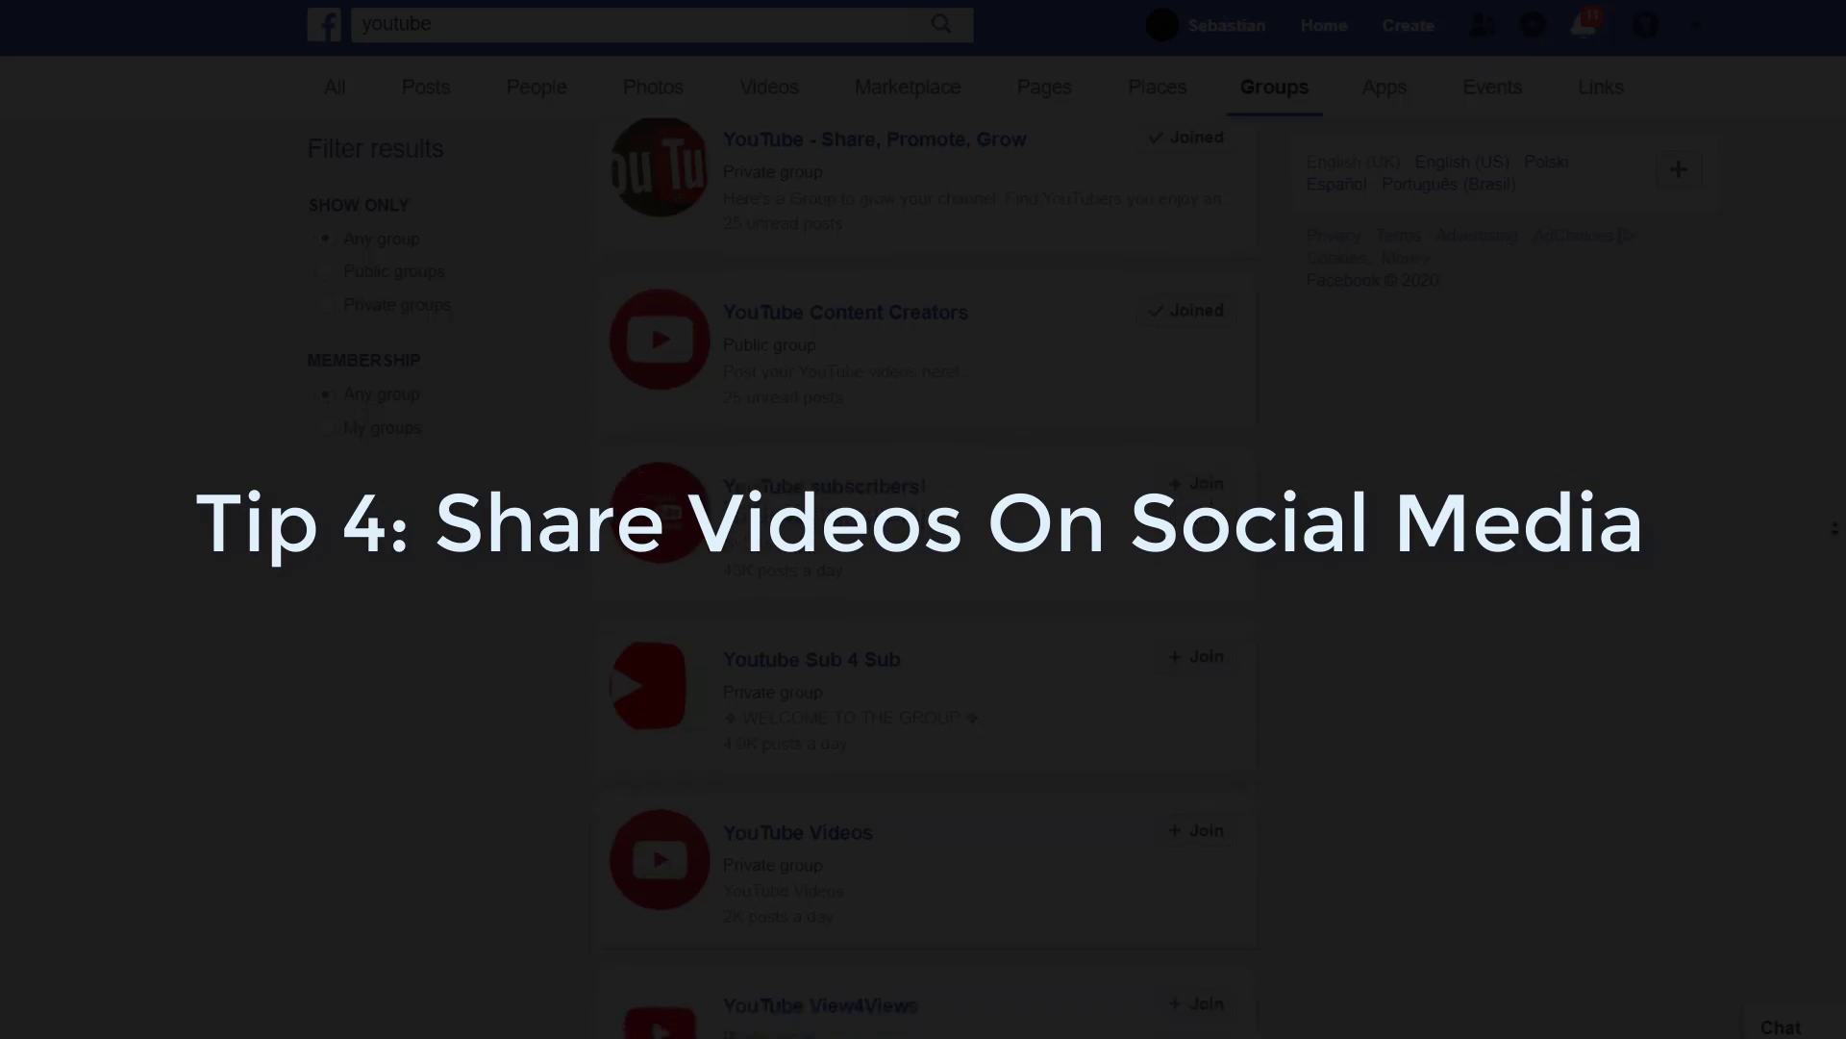
scroll(1834, 537, down, 4)
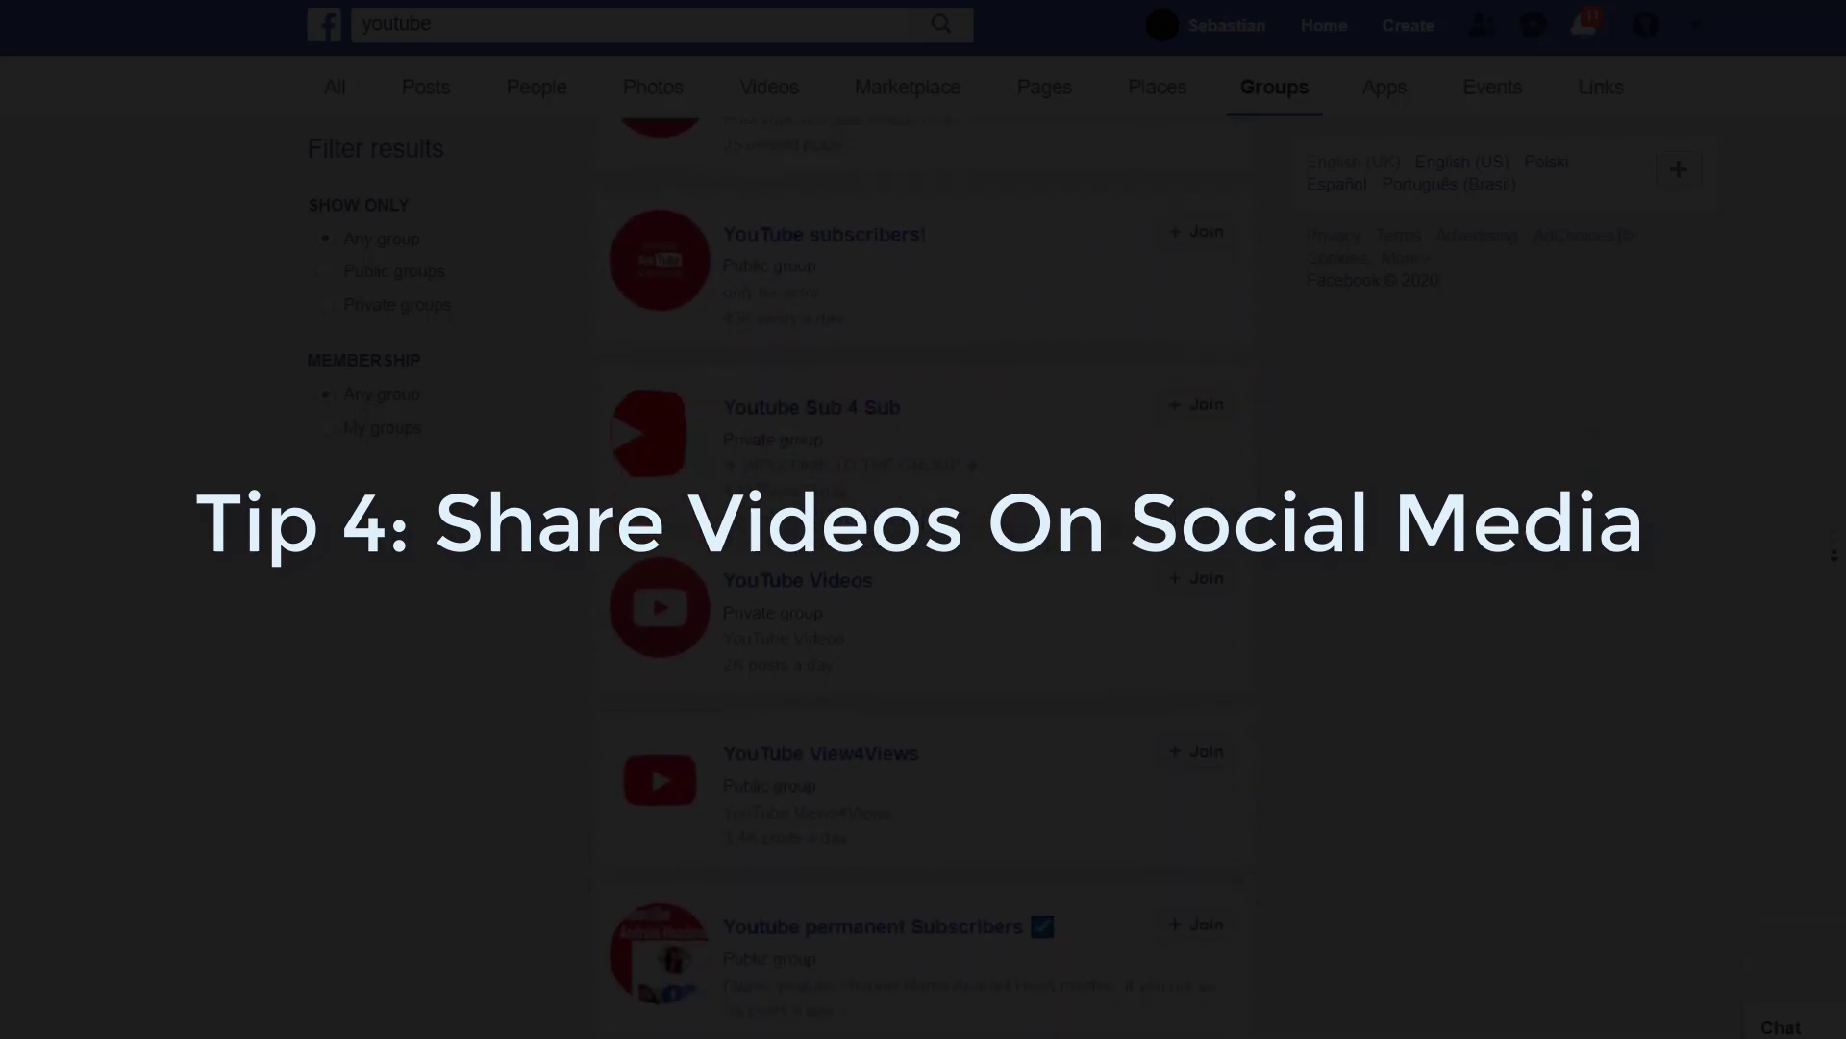
scroll(1833, 559, down, 7)
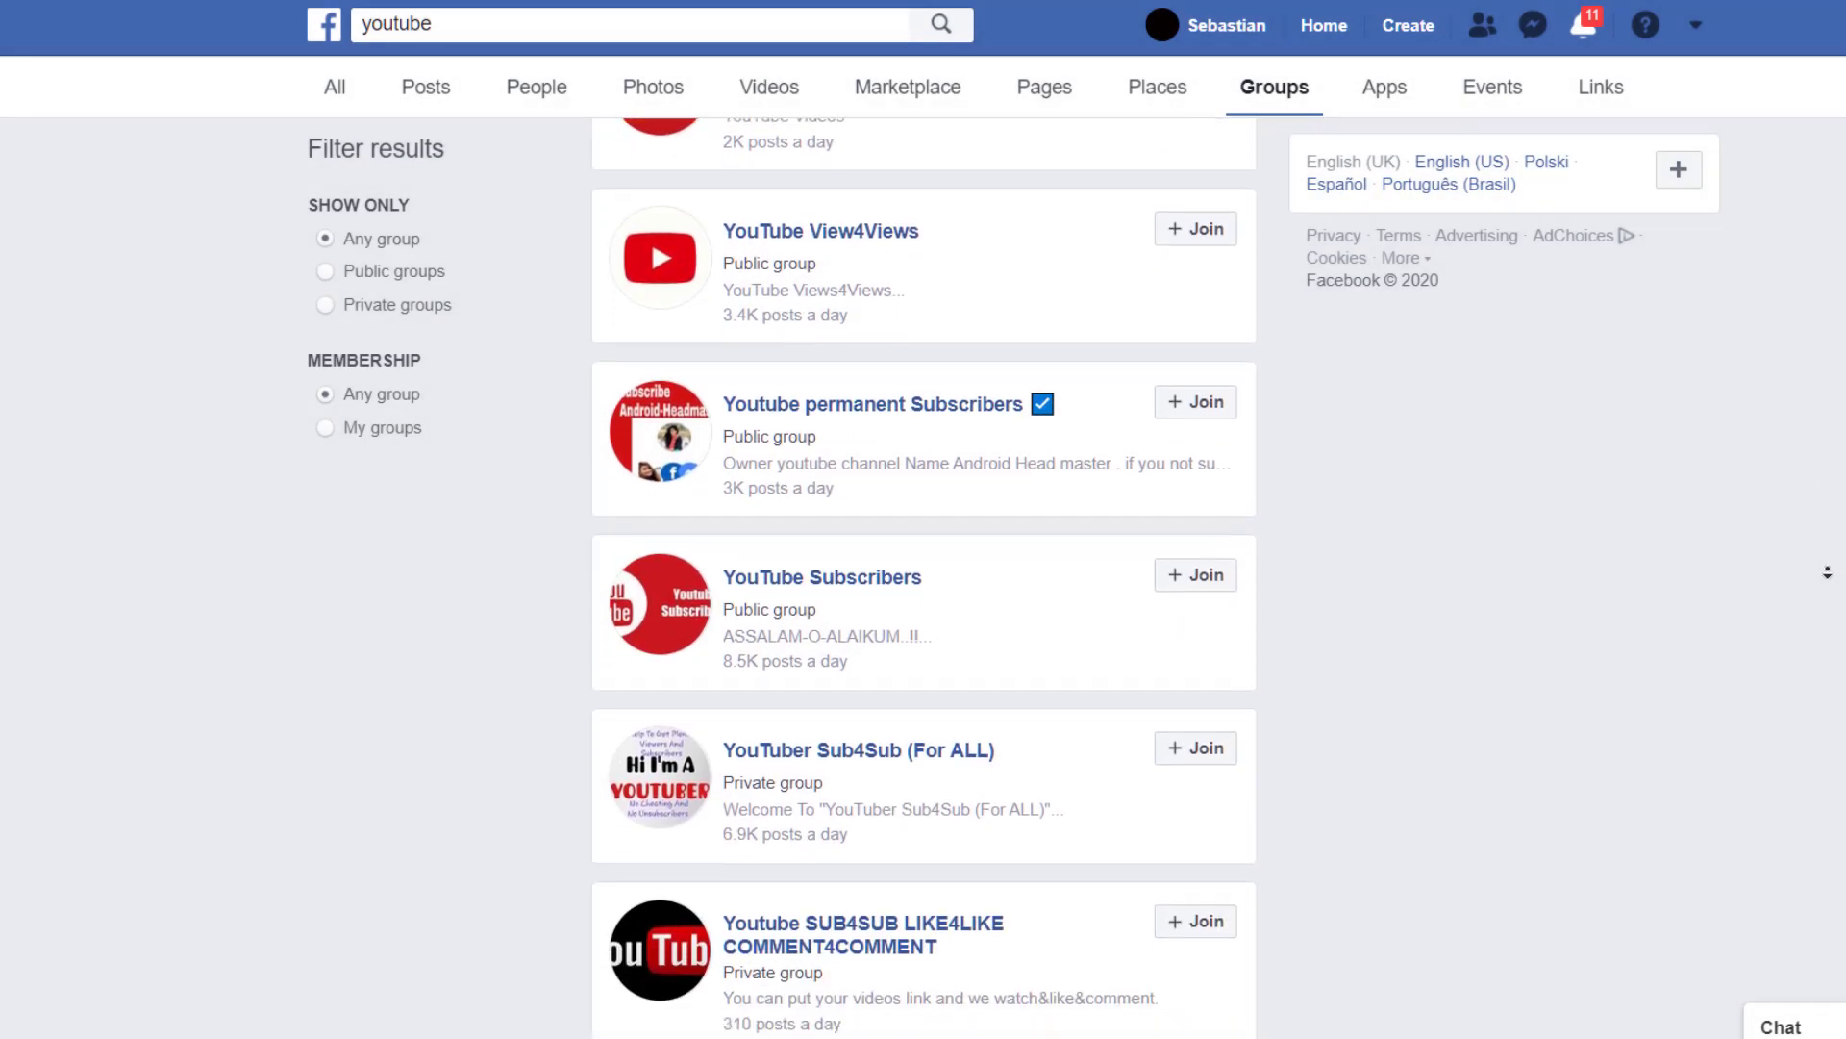
scroll(1827, 572, down, 6)
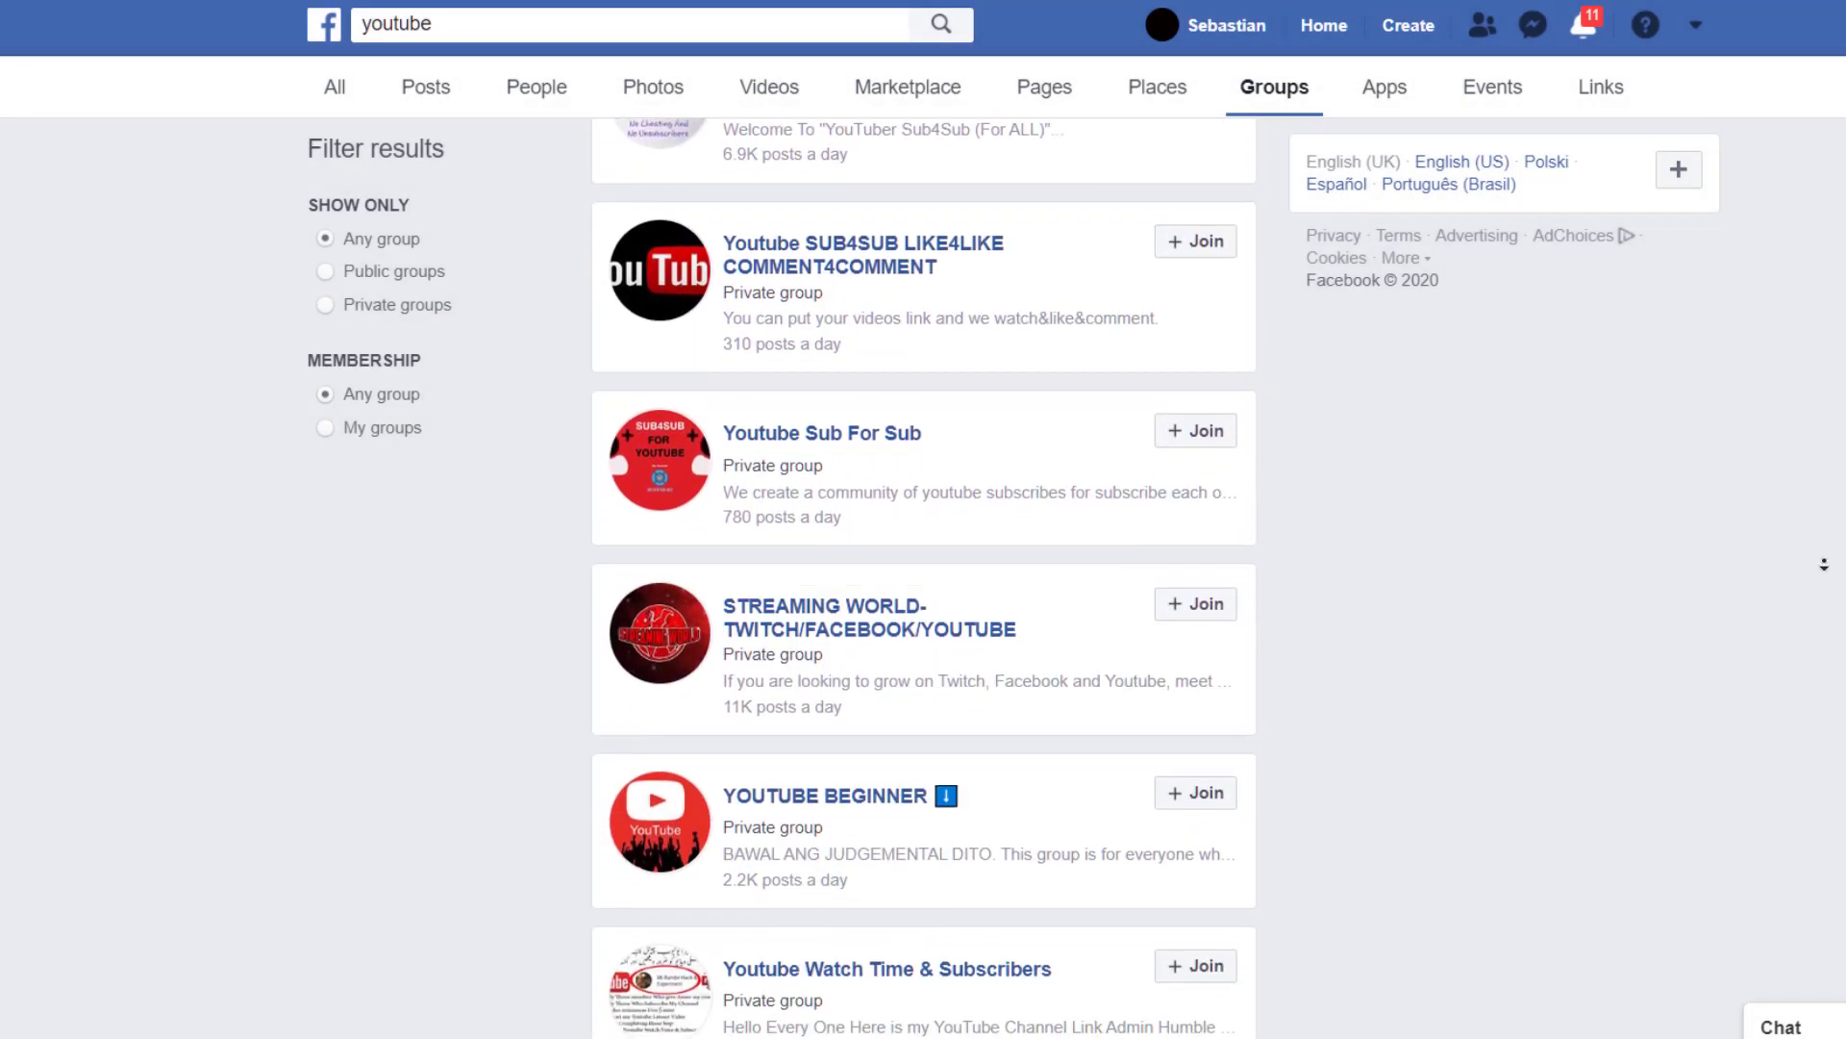
scroll(1821, 559, down, 5)
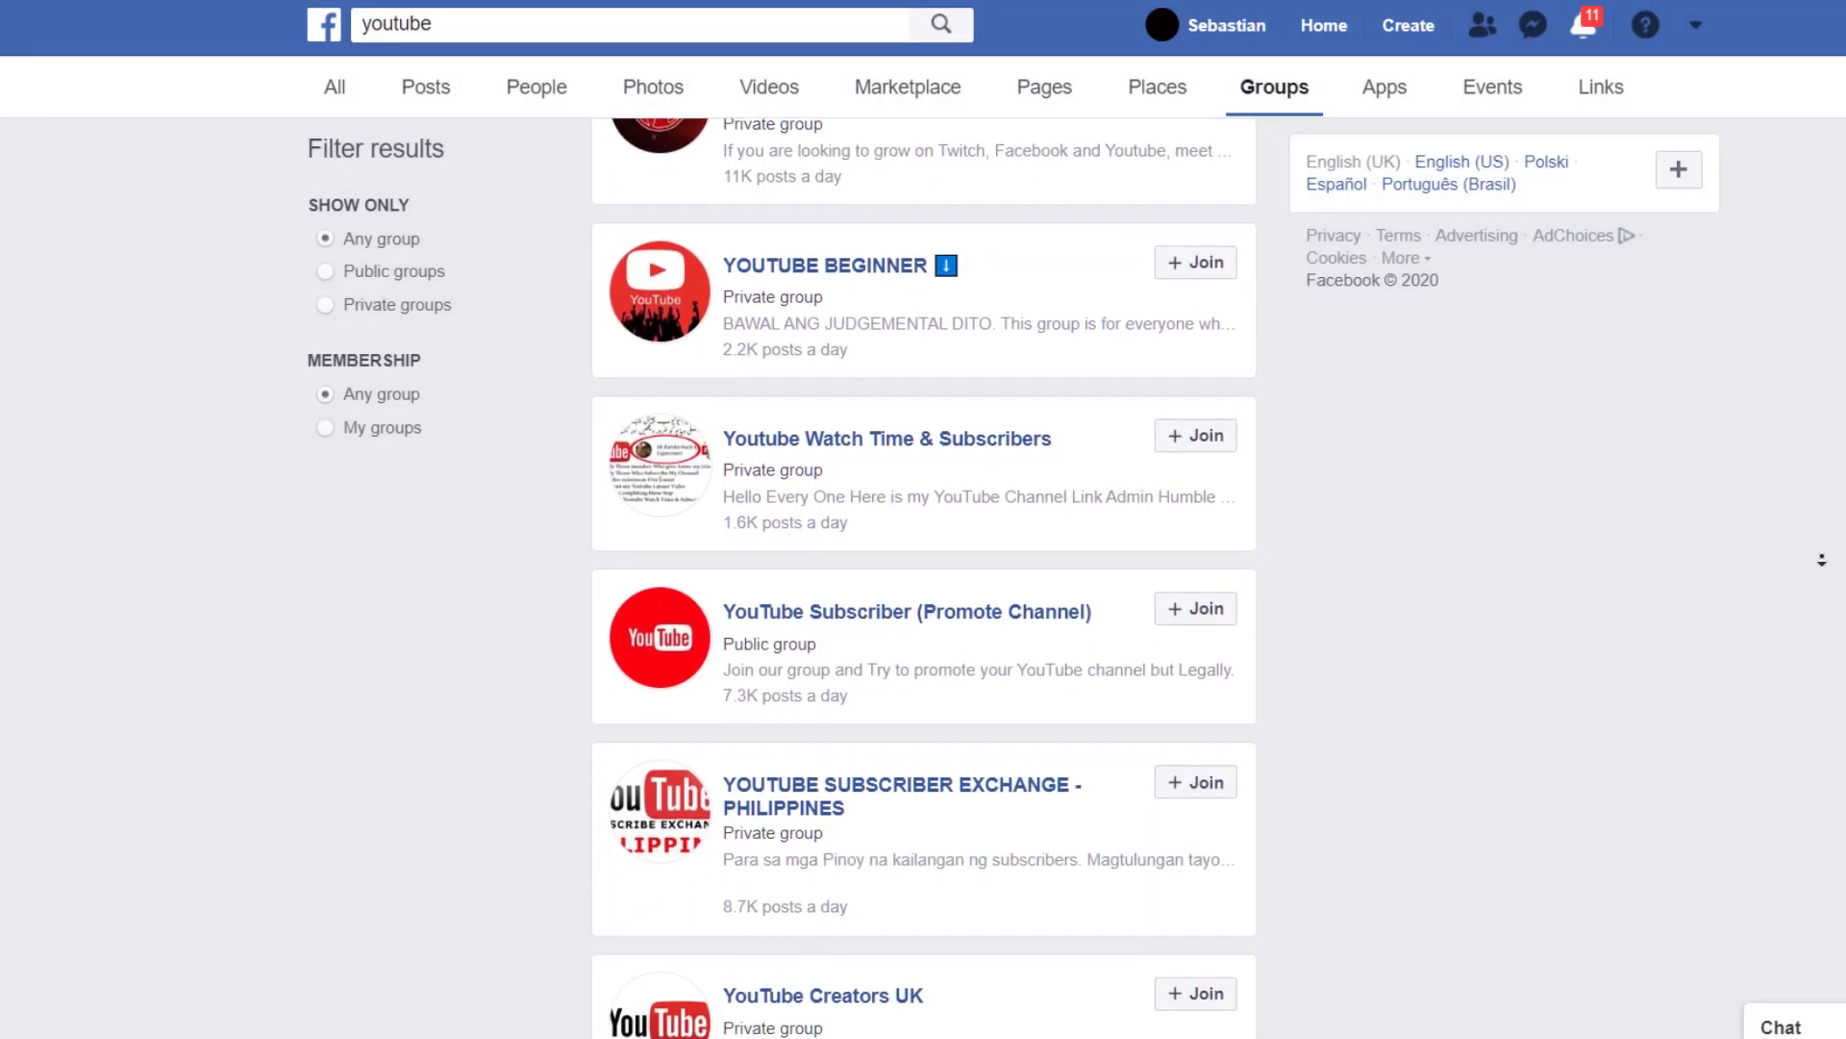
scroll(1822, 558, down, 1)
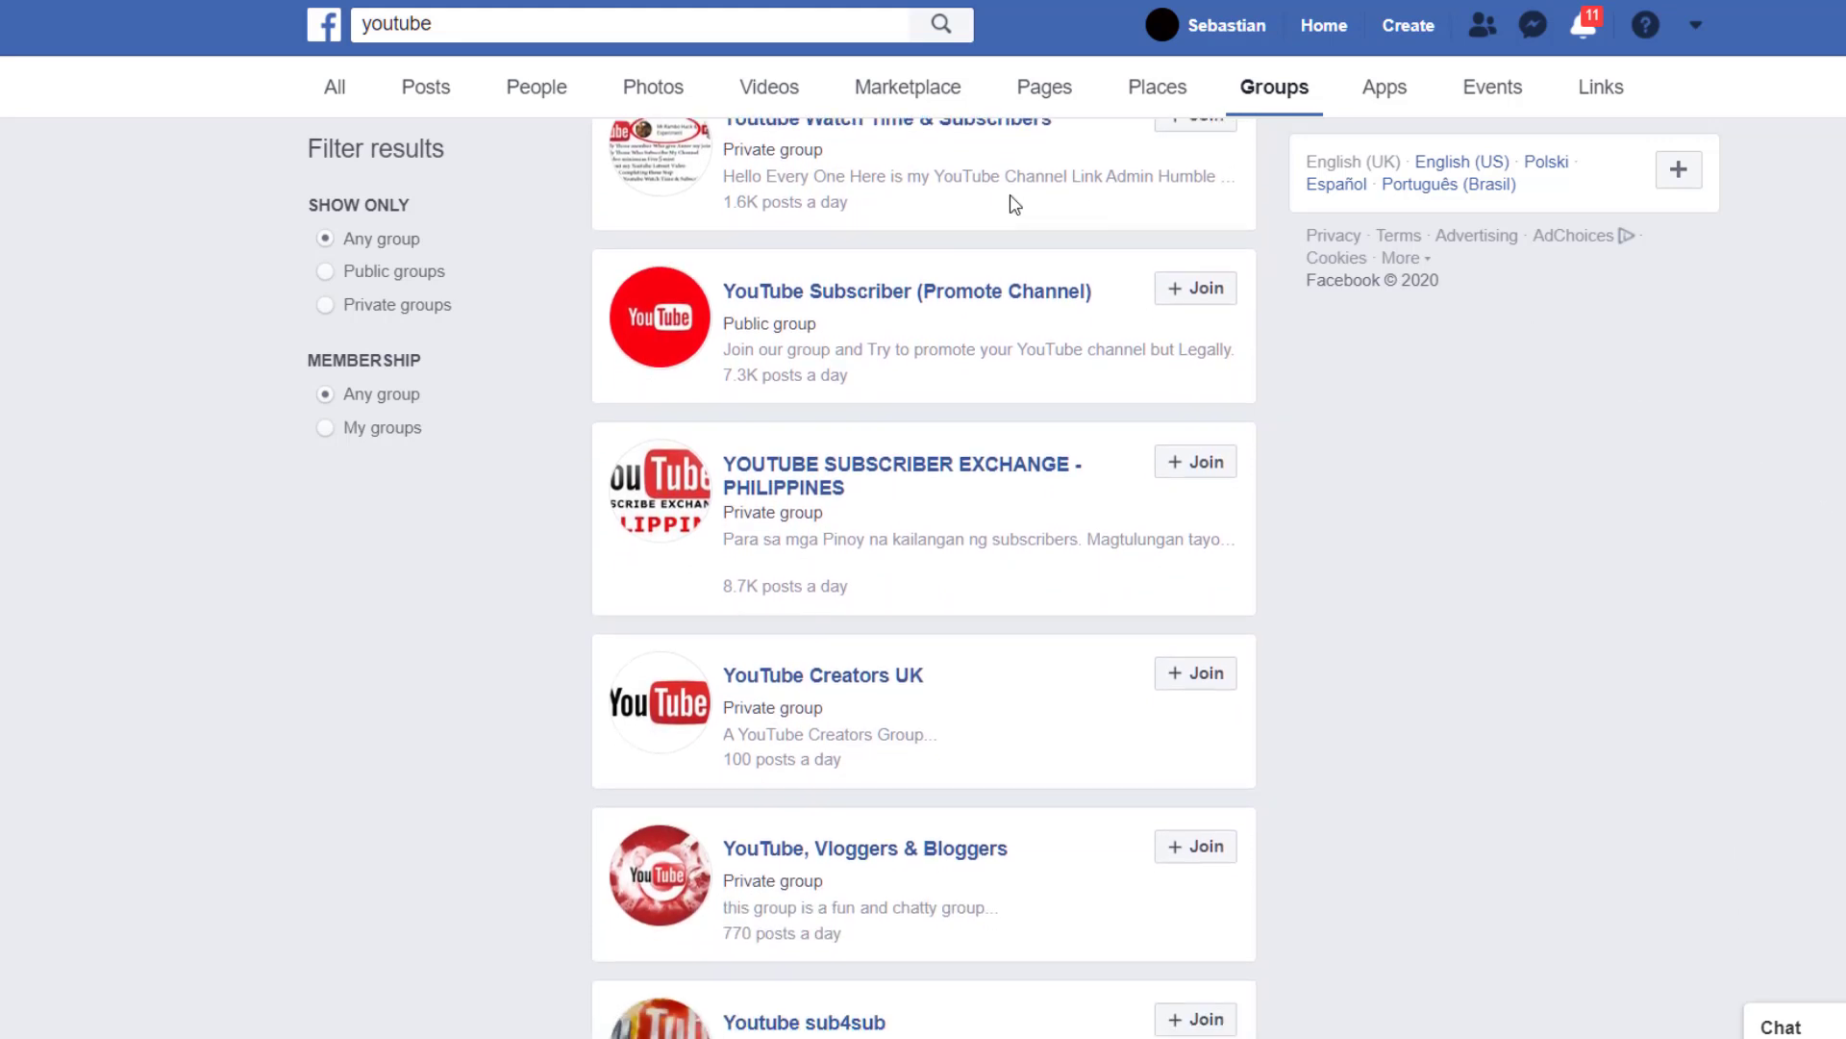
scroll(906, 319, up, 2)
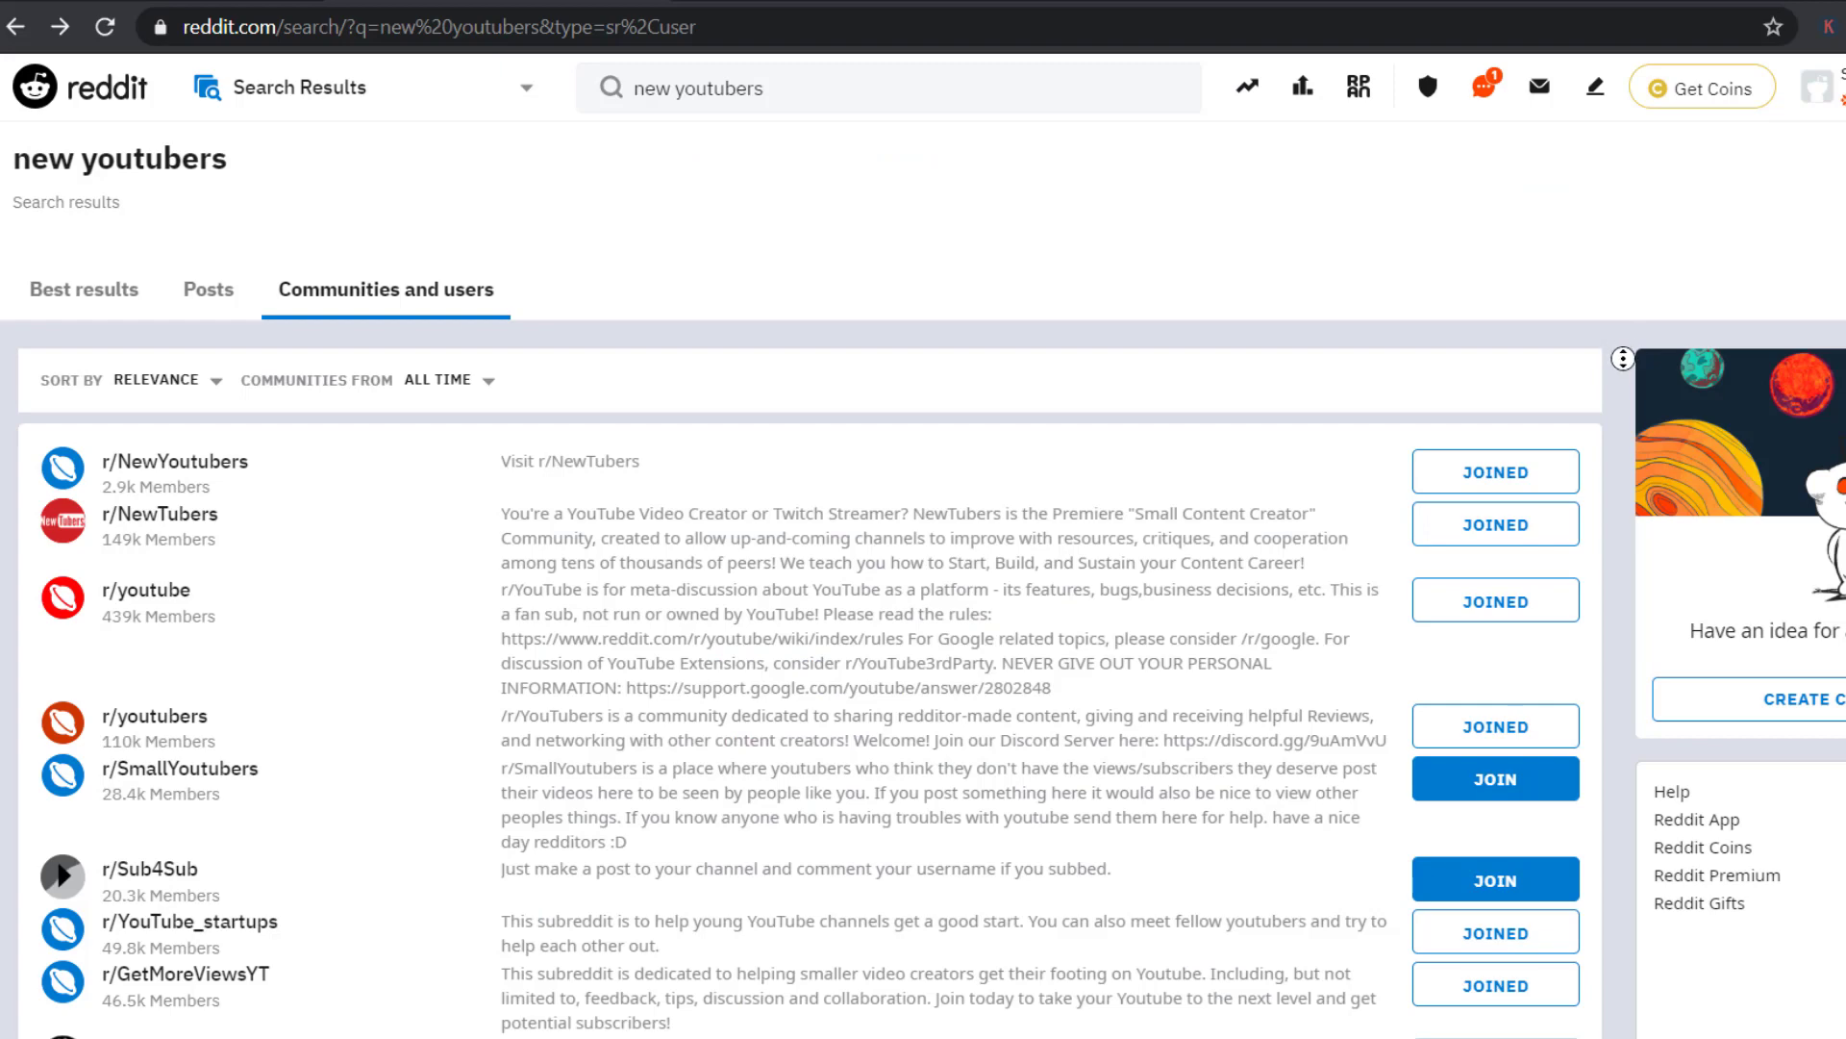
Open r/unknownvideos in a new tab and review r/videos rules on direct links and new-user removals.
middle_click(1624, 375)
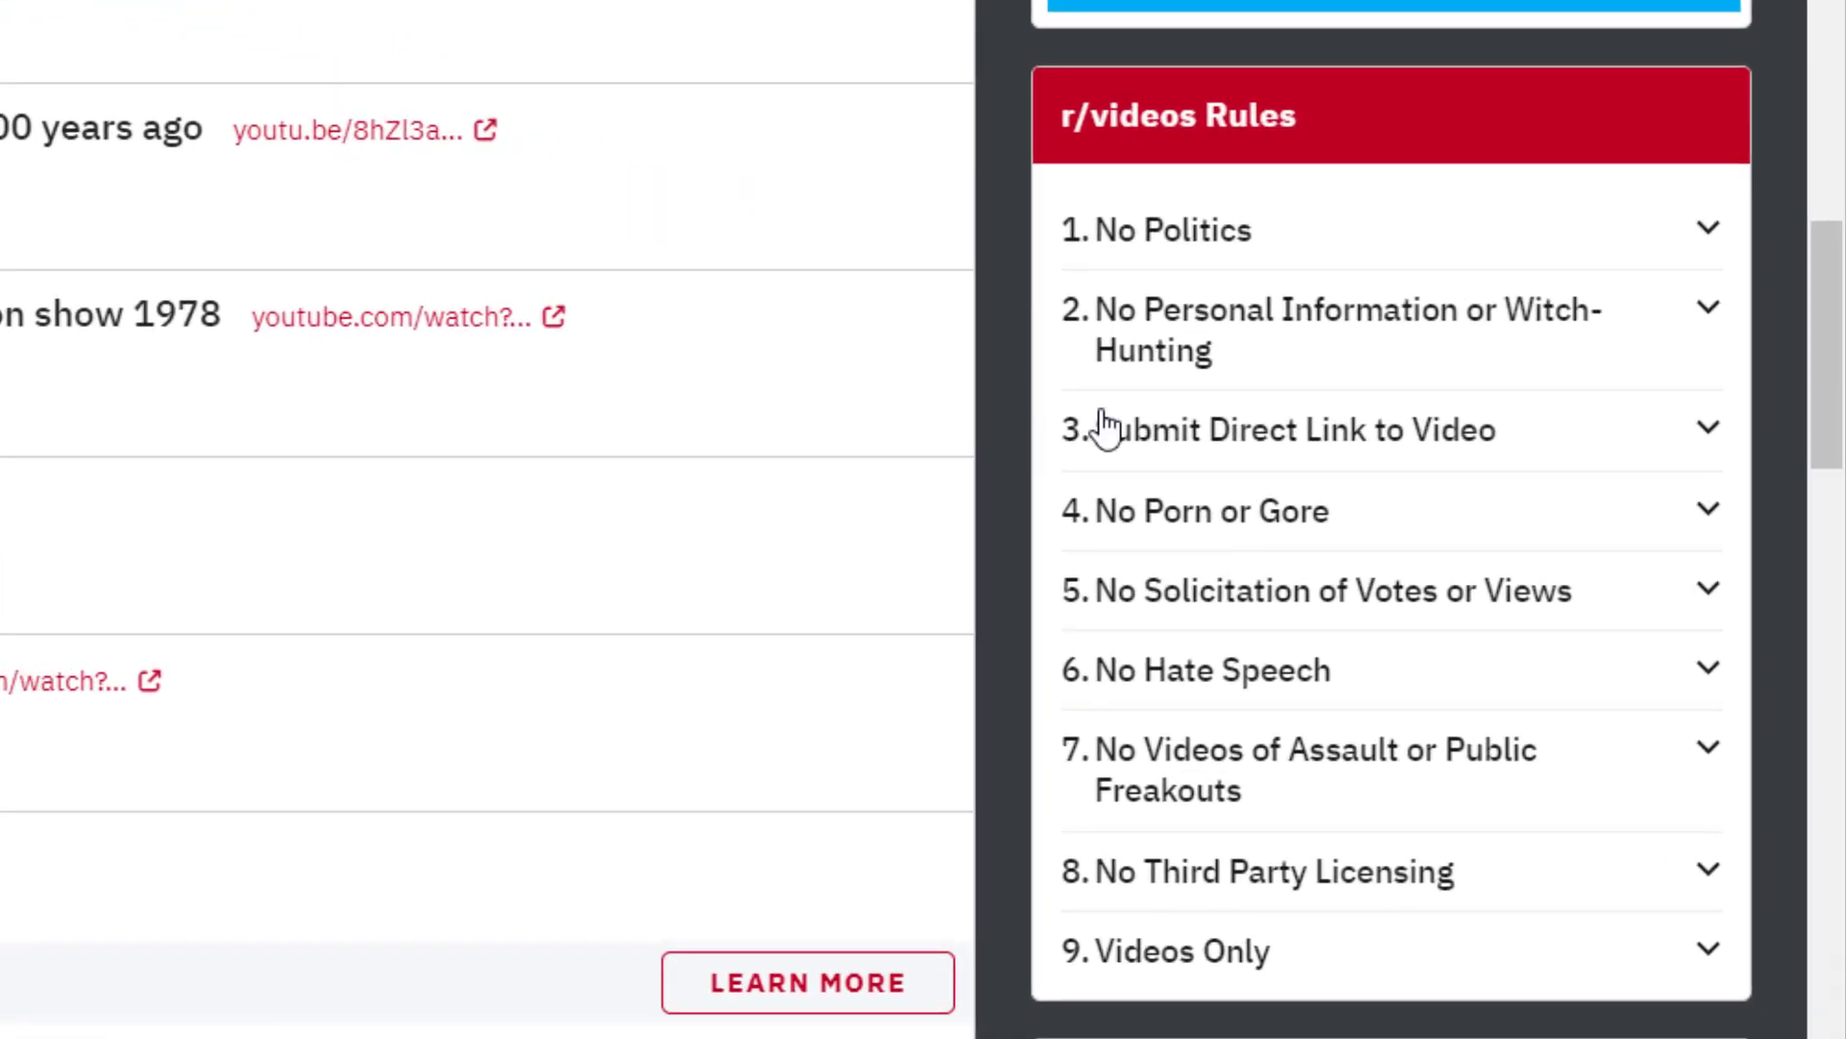
click(1214, 444)
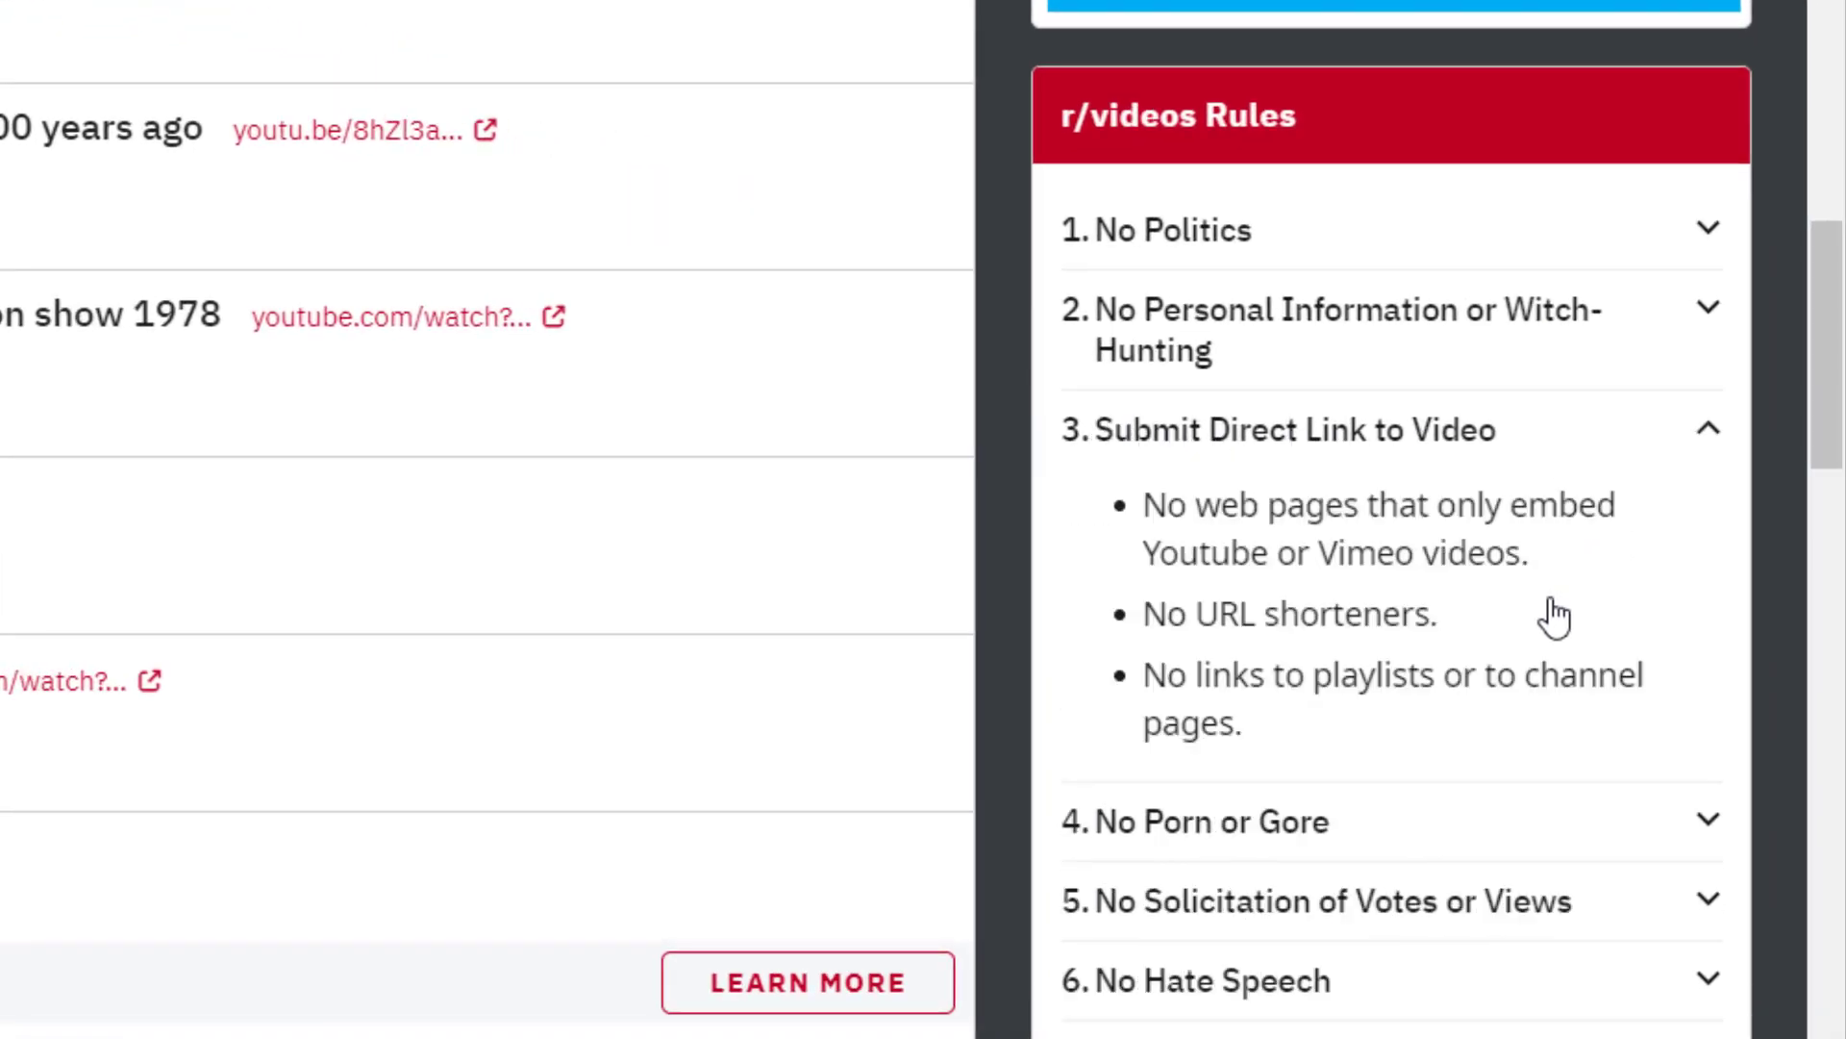
click(1690, 440)
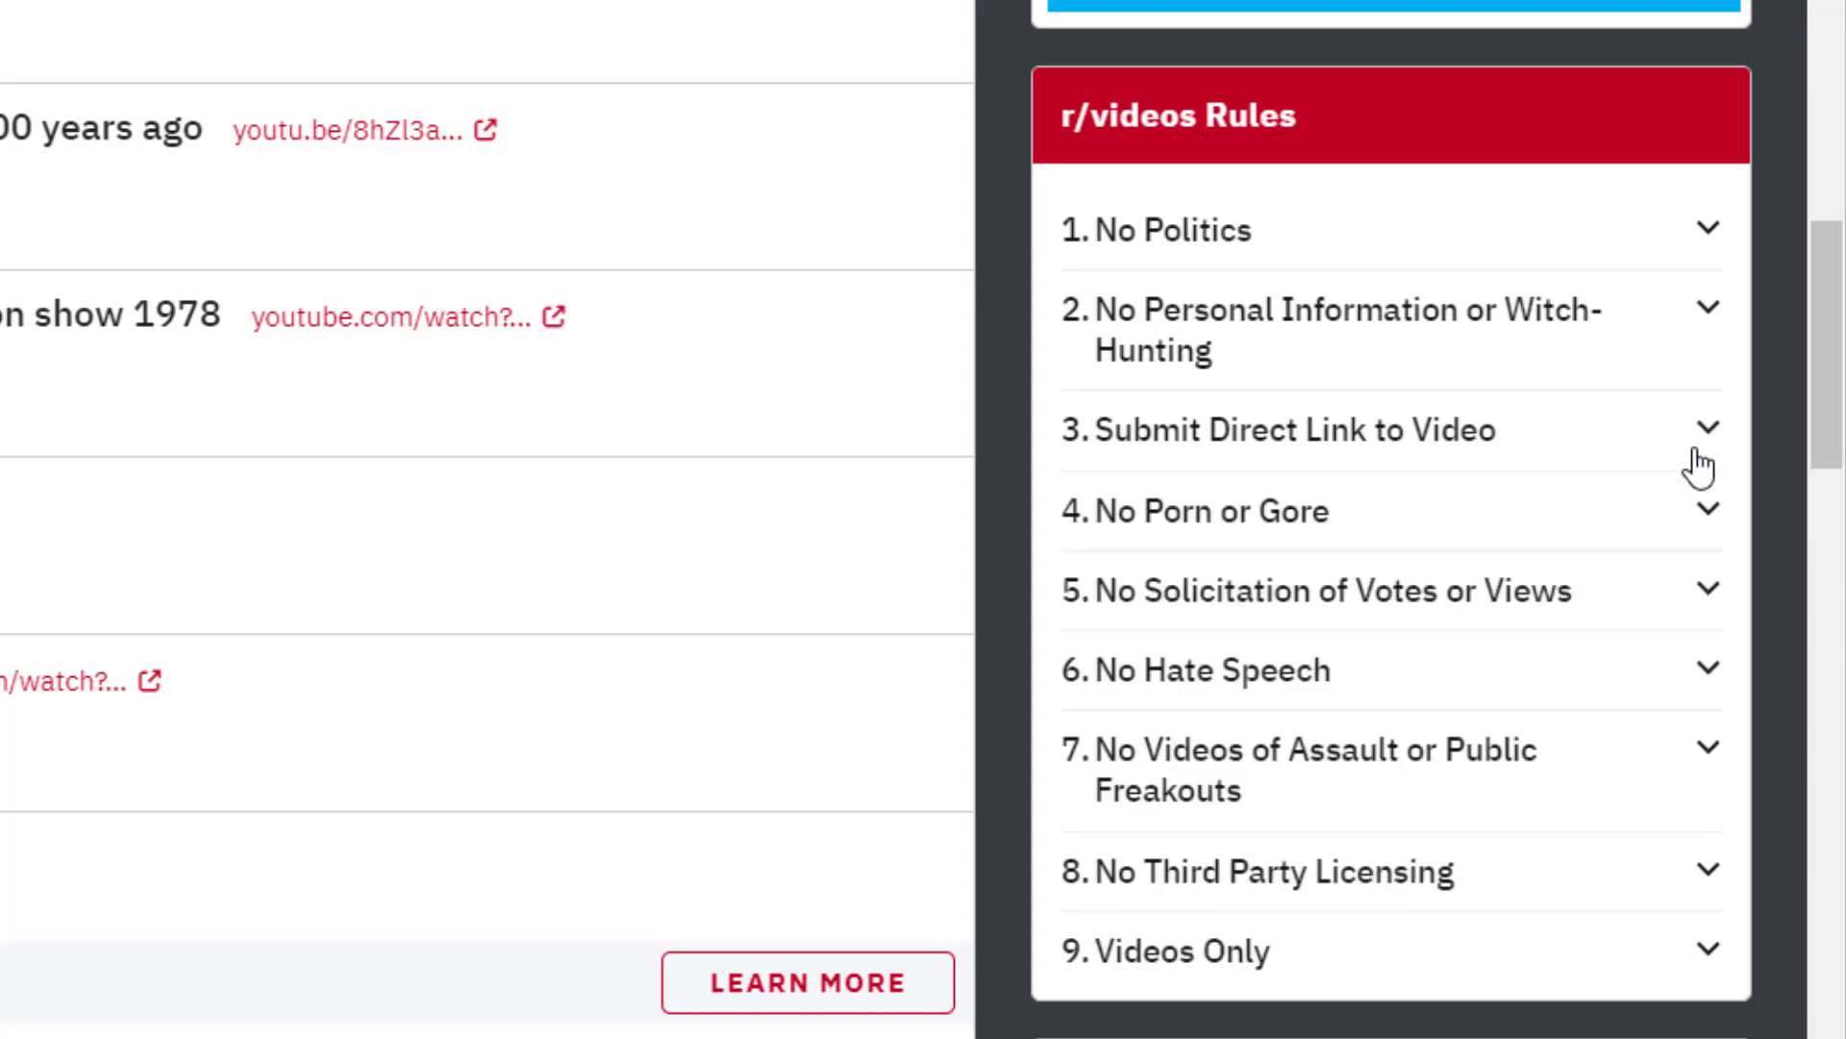
scroll(1778, 672, down, 8)
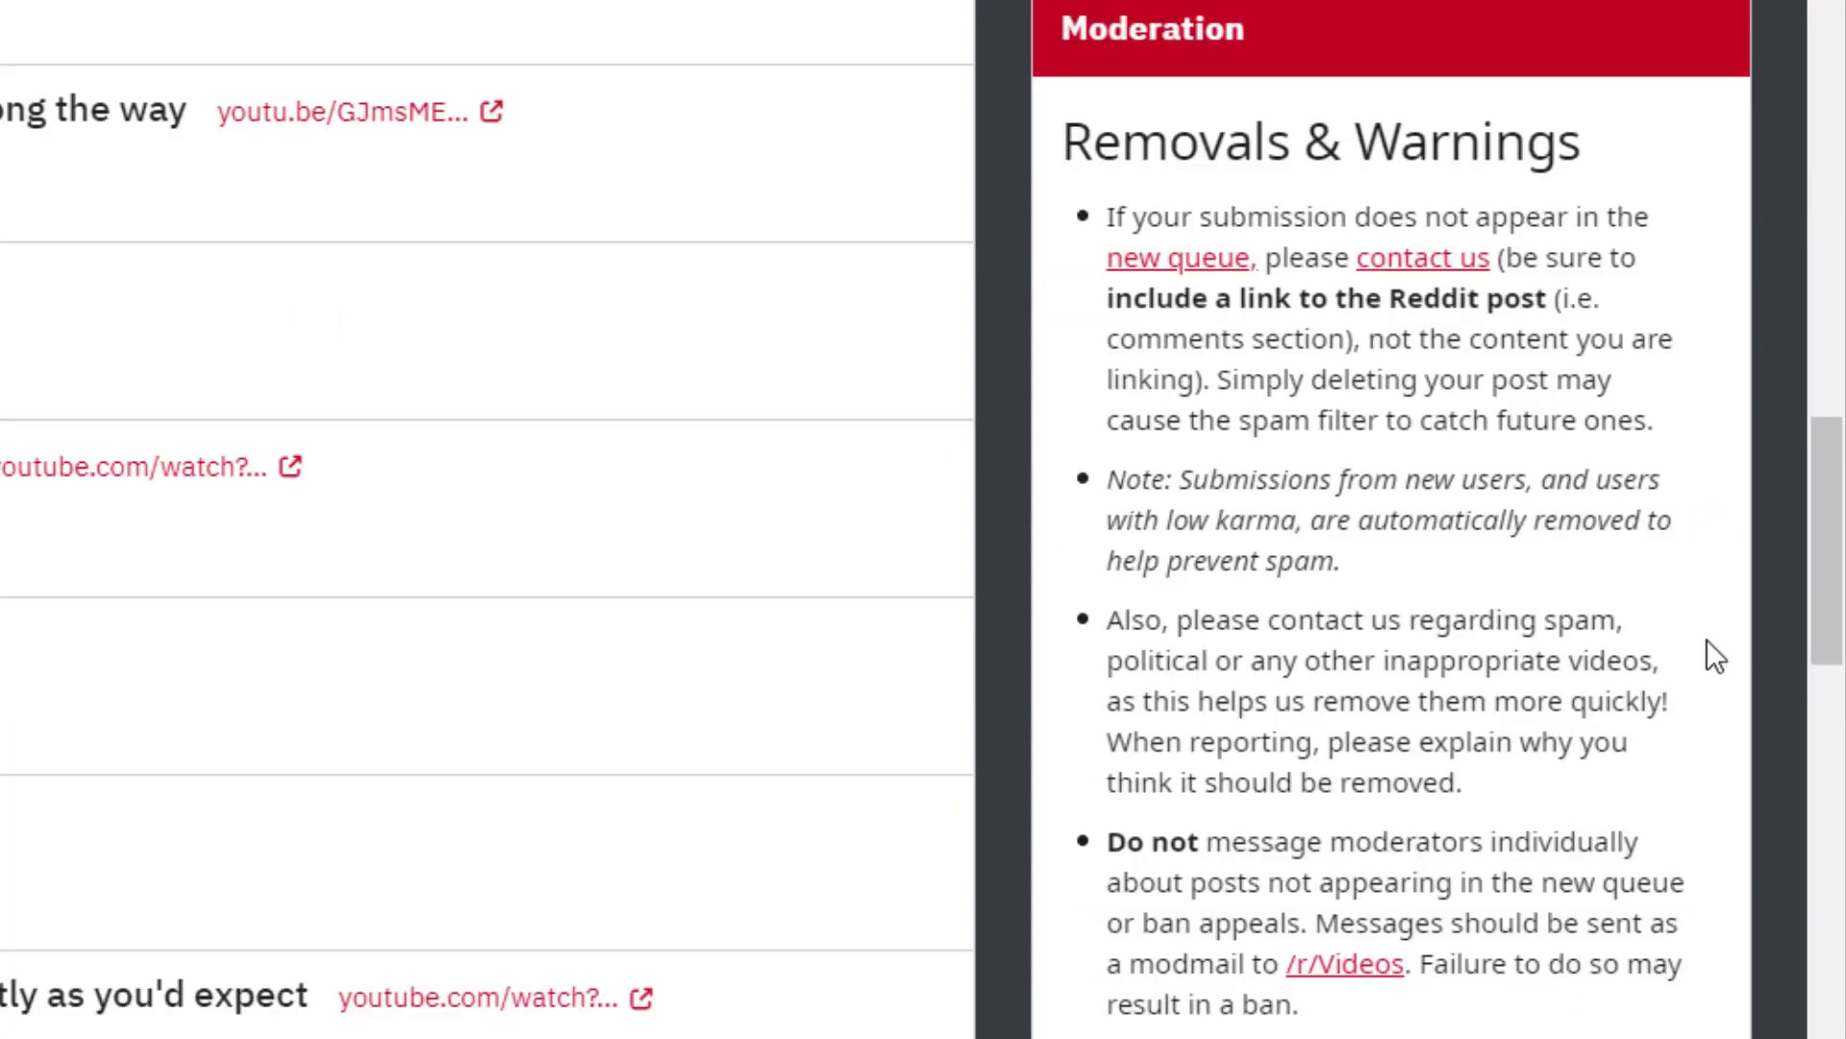
drag(1173, 479, 1410, 558)
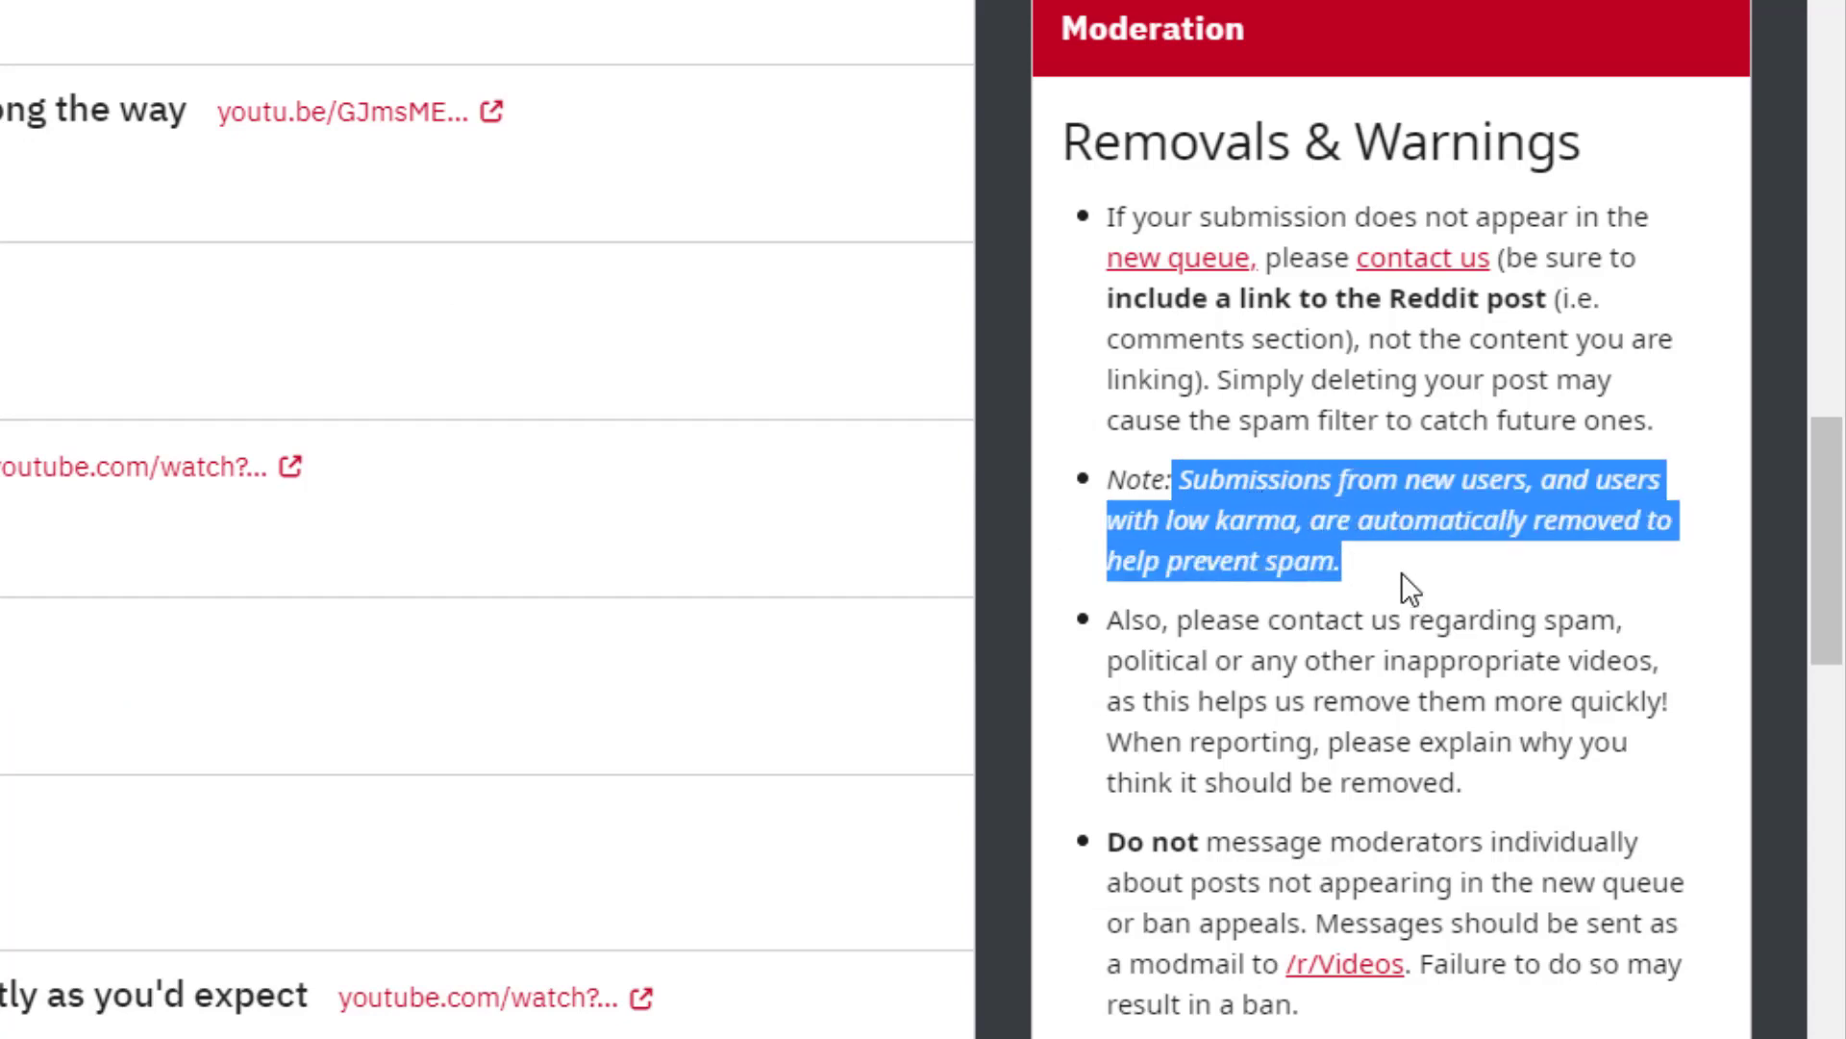
click(1401, 575)
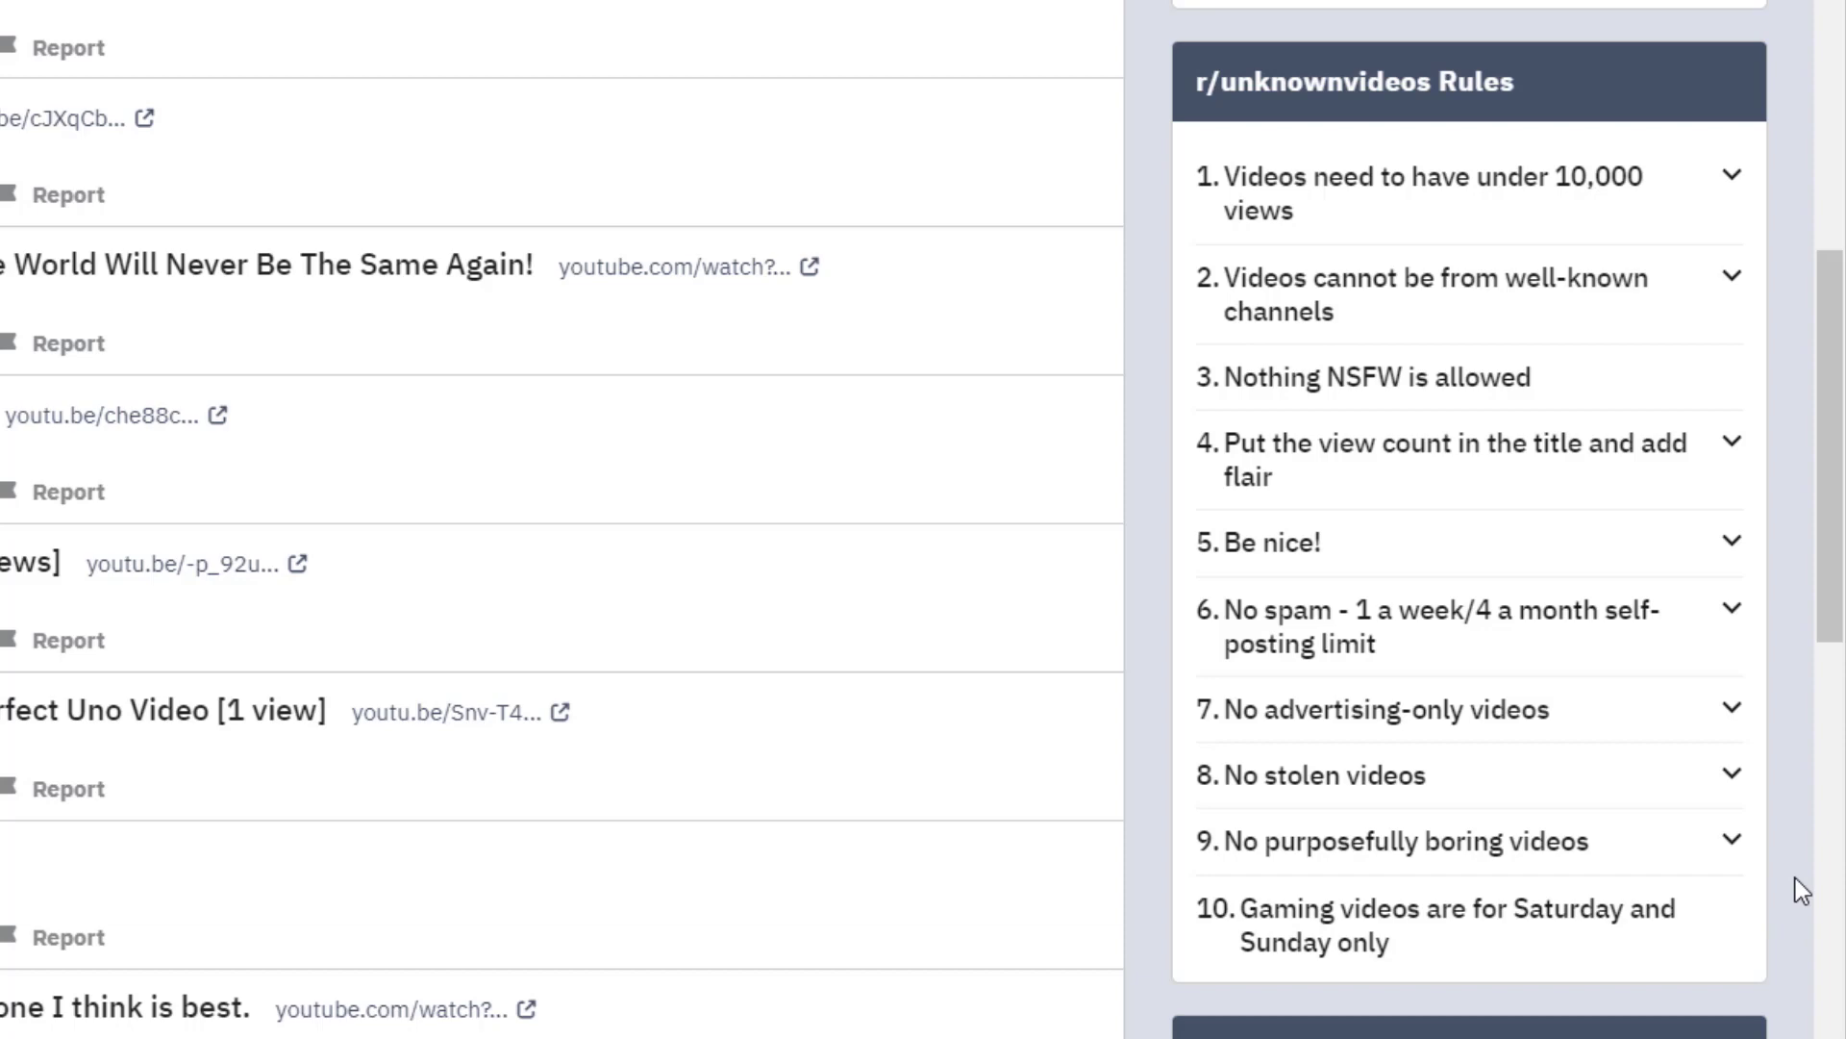
Read r/videos' low-karma removal note, then continue to its feedback and spoiler tag policies.
scroll(1797, 879, down, 15)
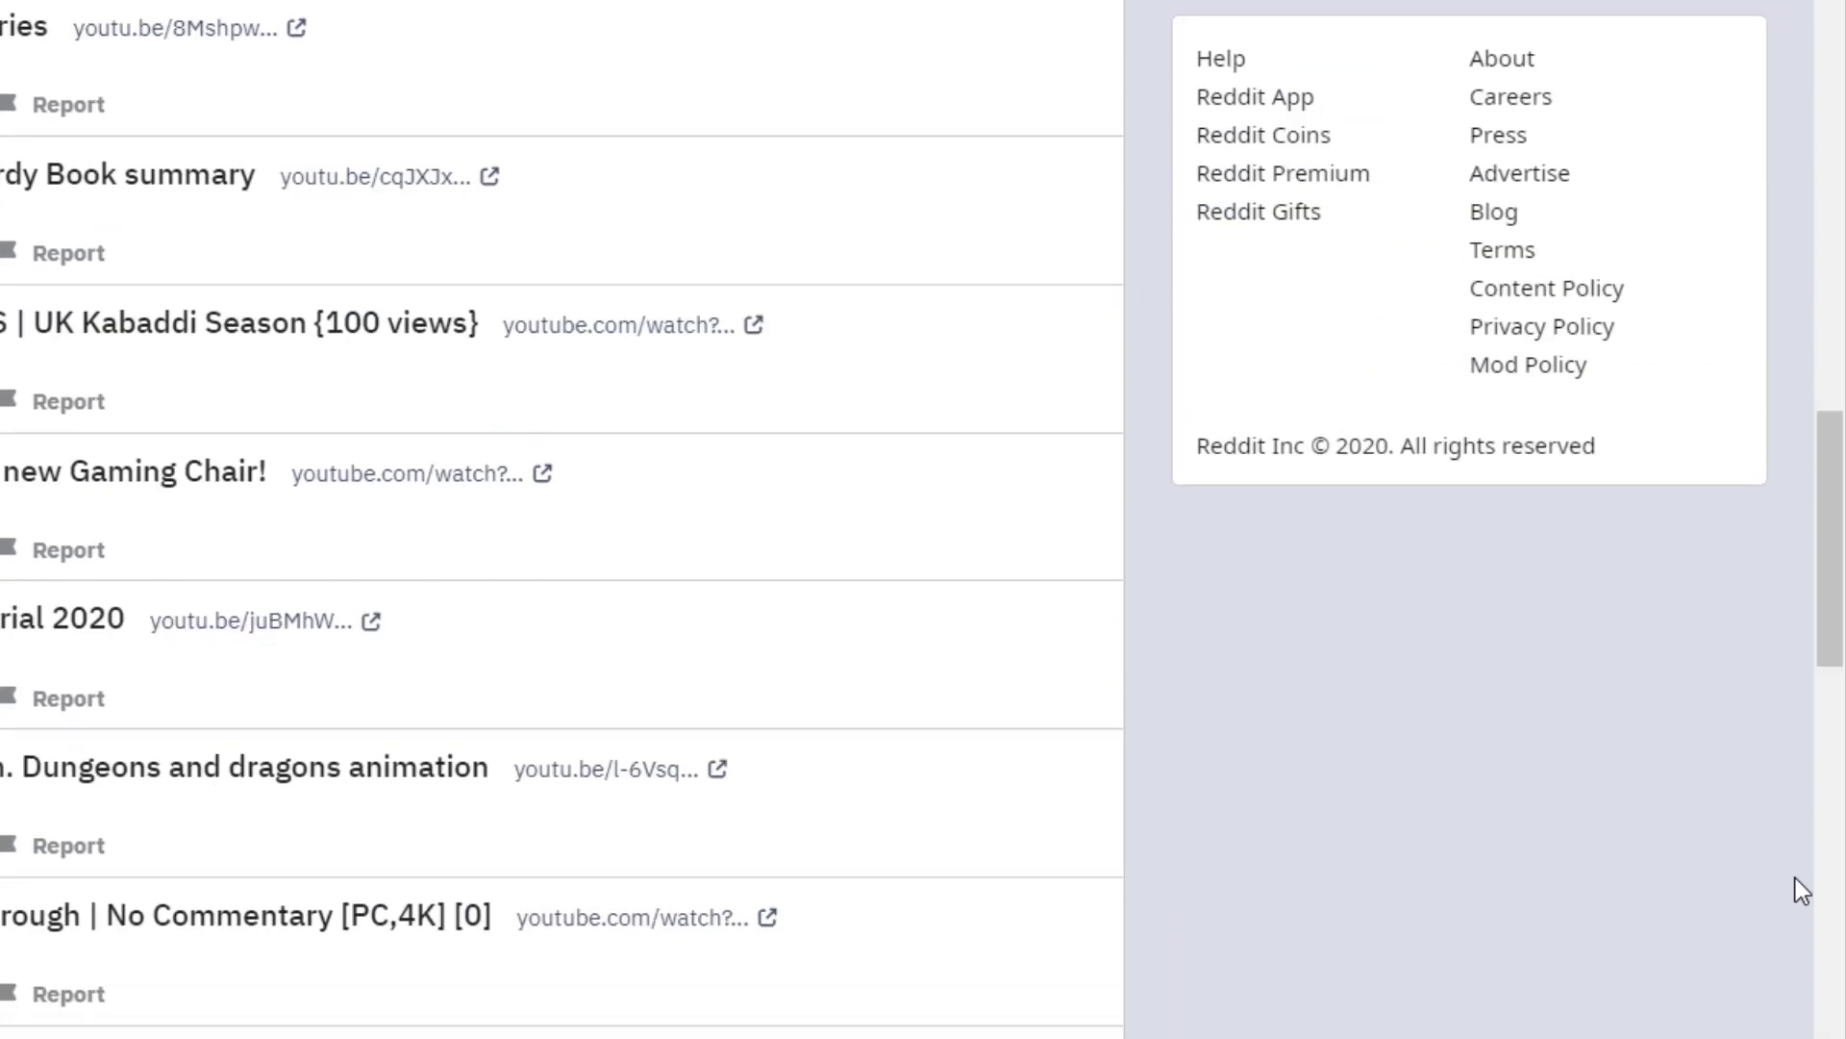
scroll(1737, 725, up, 10)
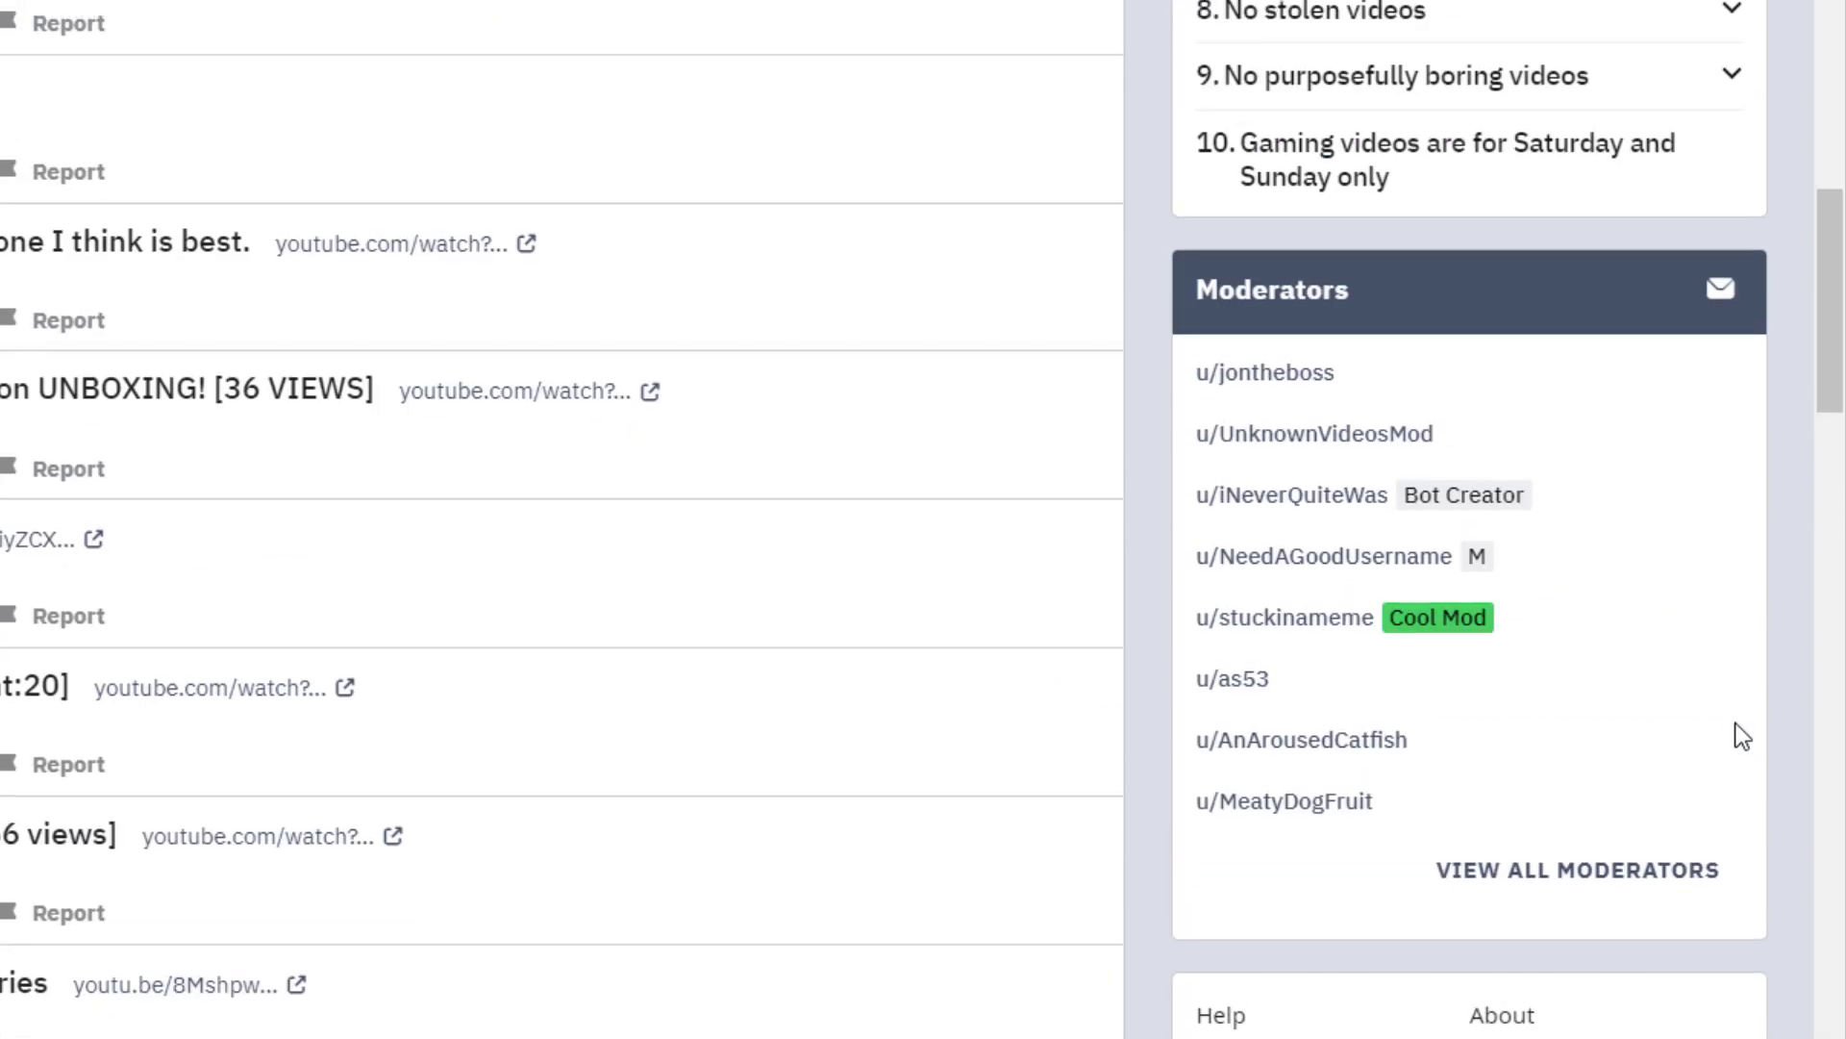
scroll(1737, 726, up, 10)
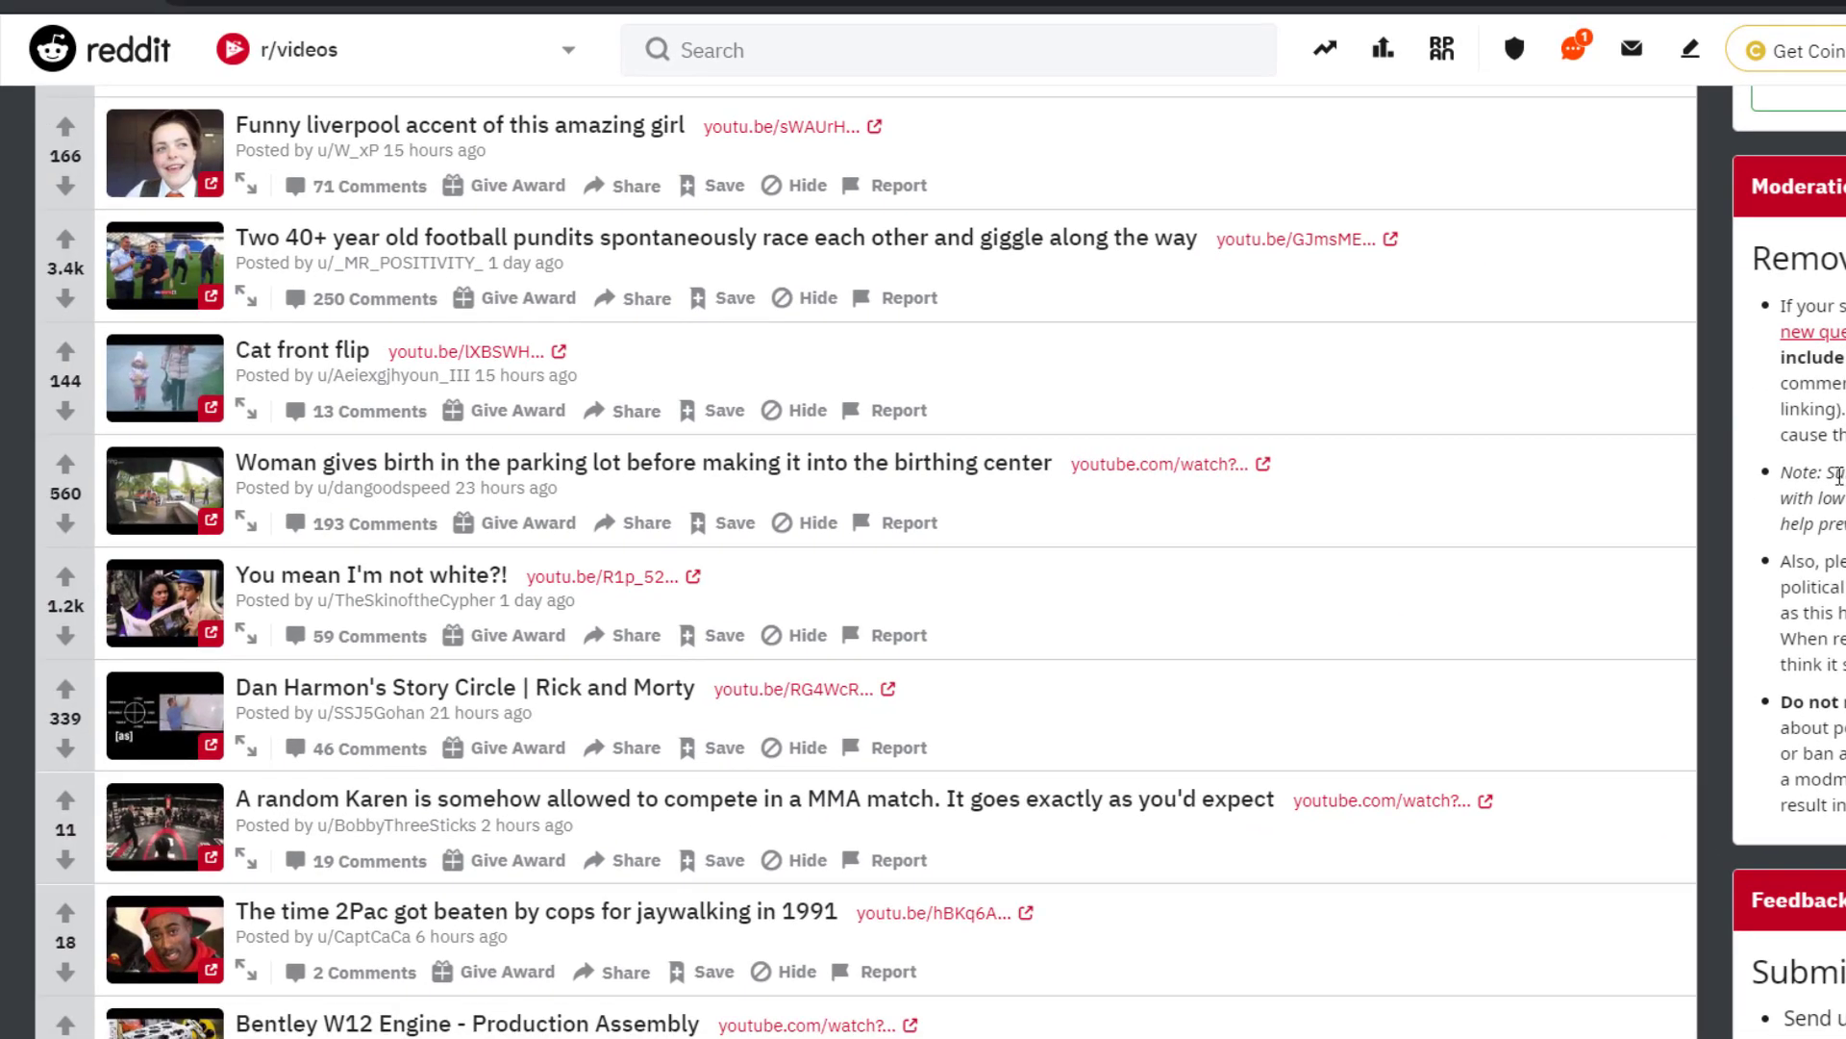
double_click(1839, 475)
drag(1839, 475, 1712, 536)
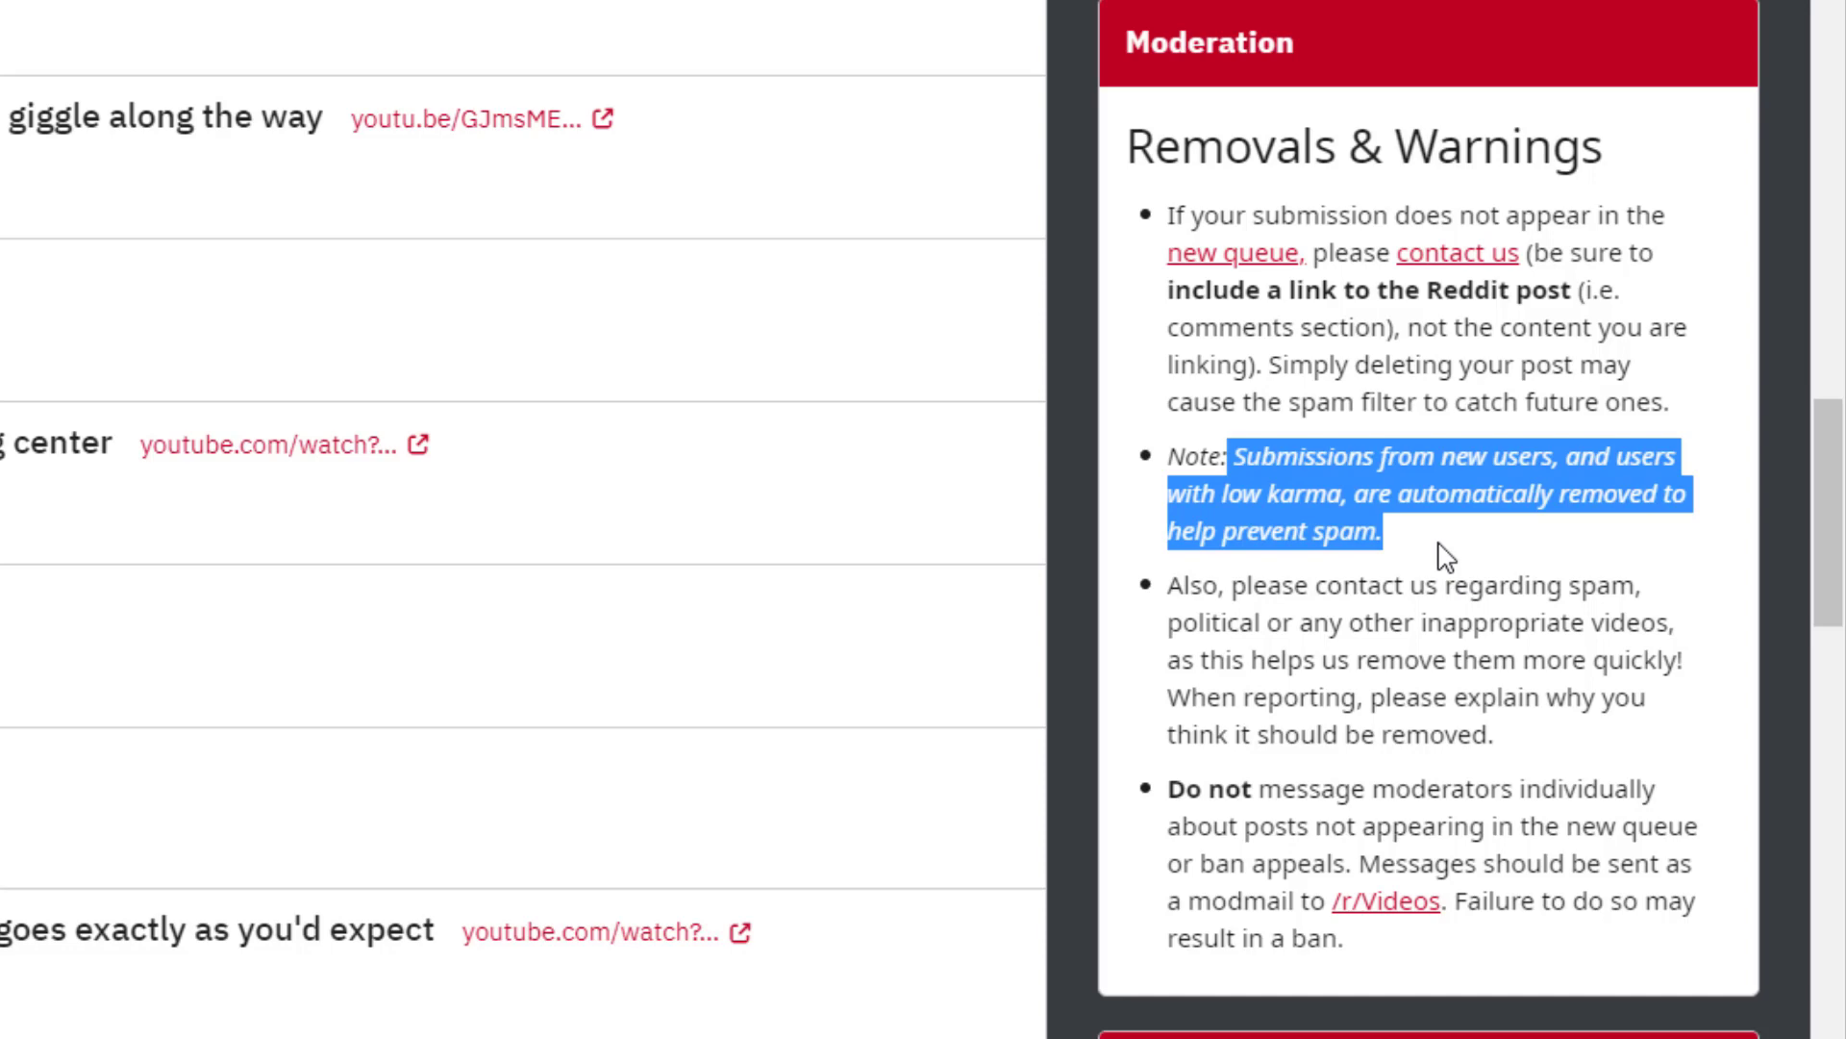
click(1447, 558)
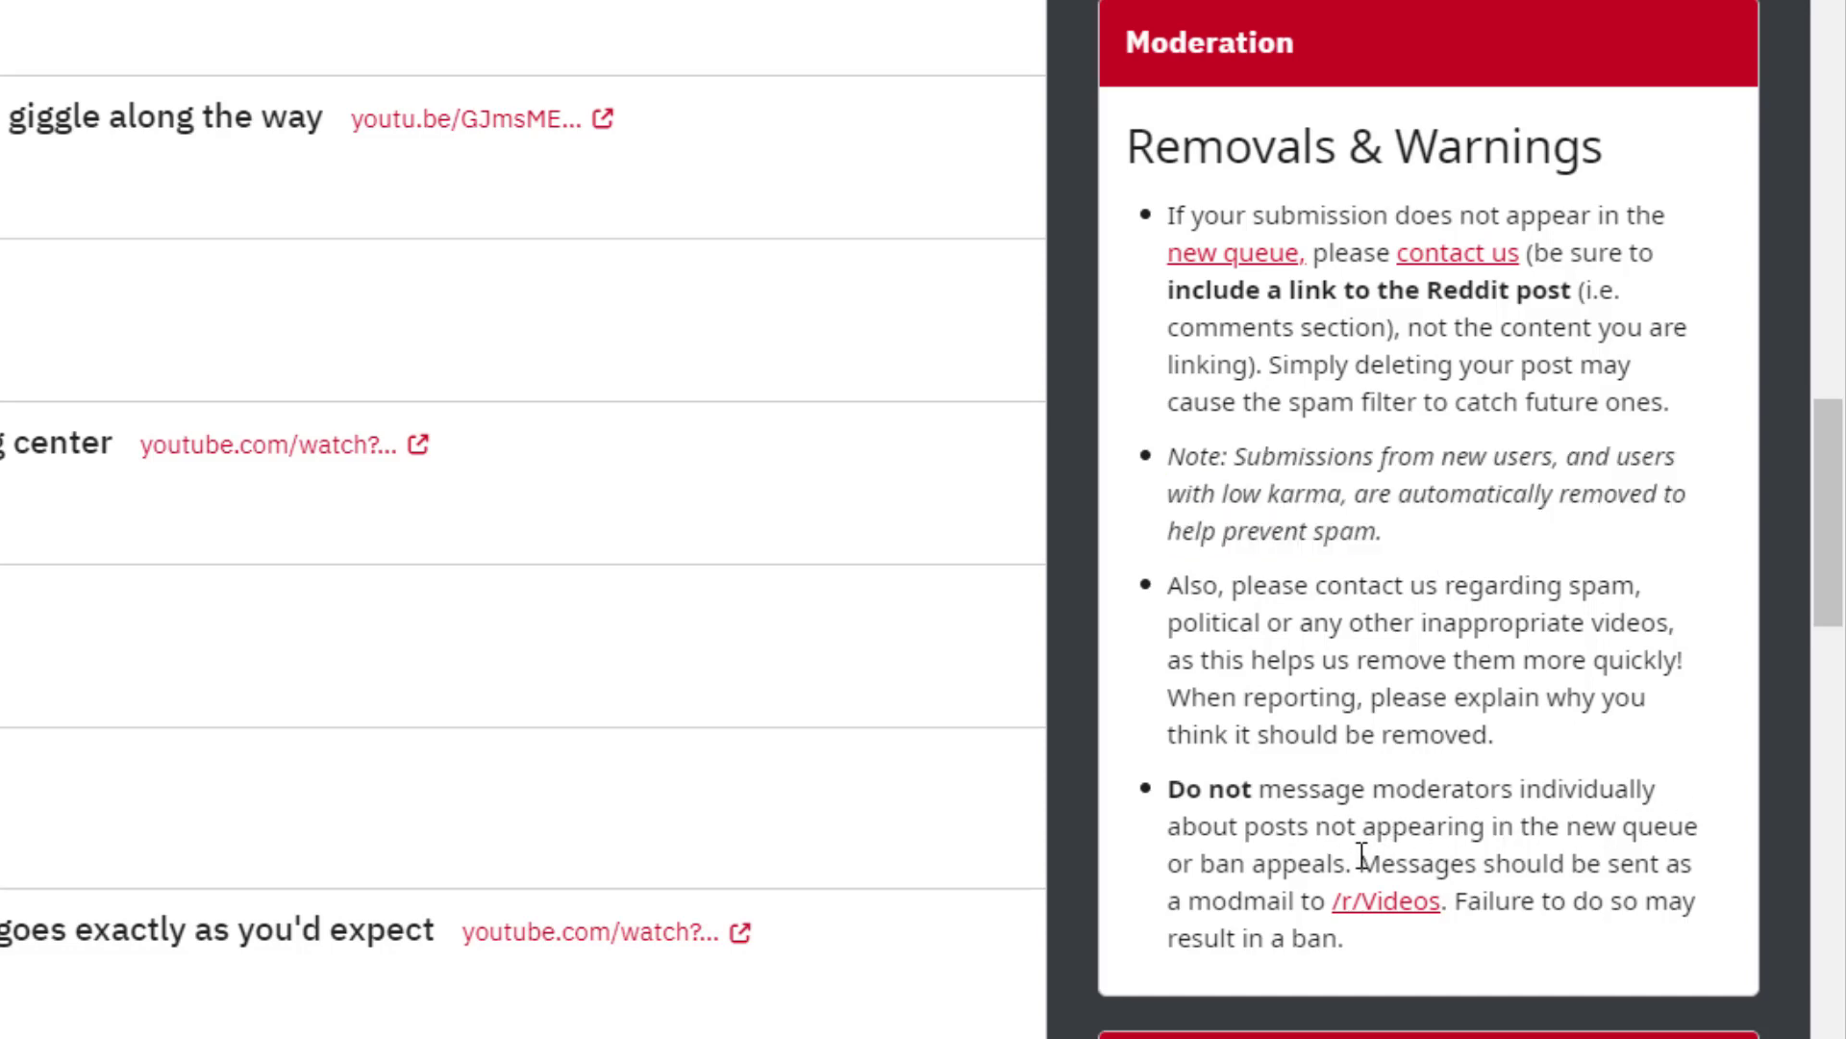
scroll(1589, 863, down, 5)
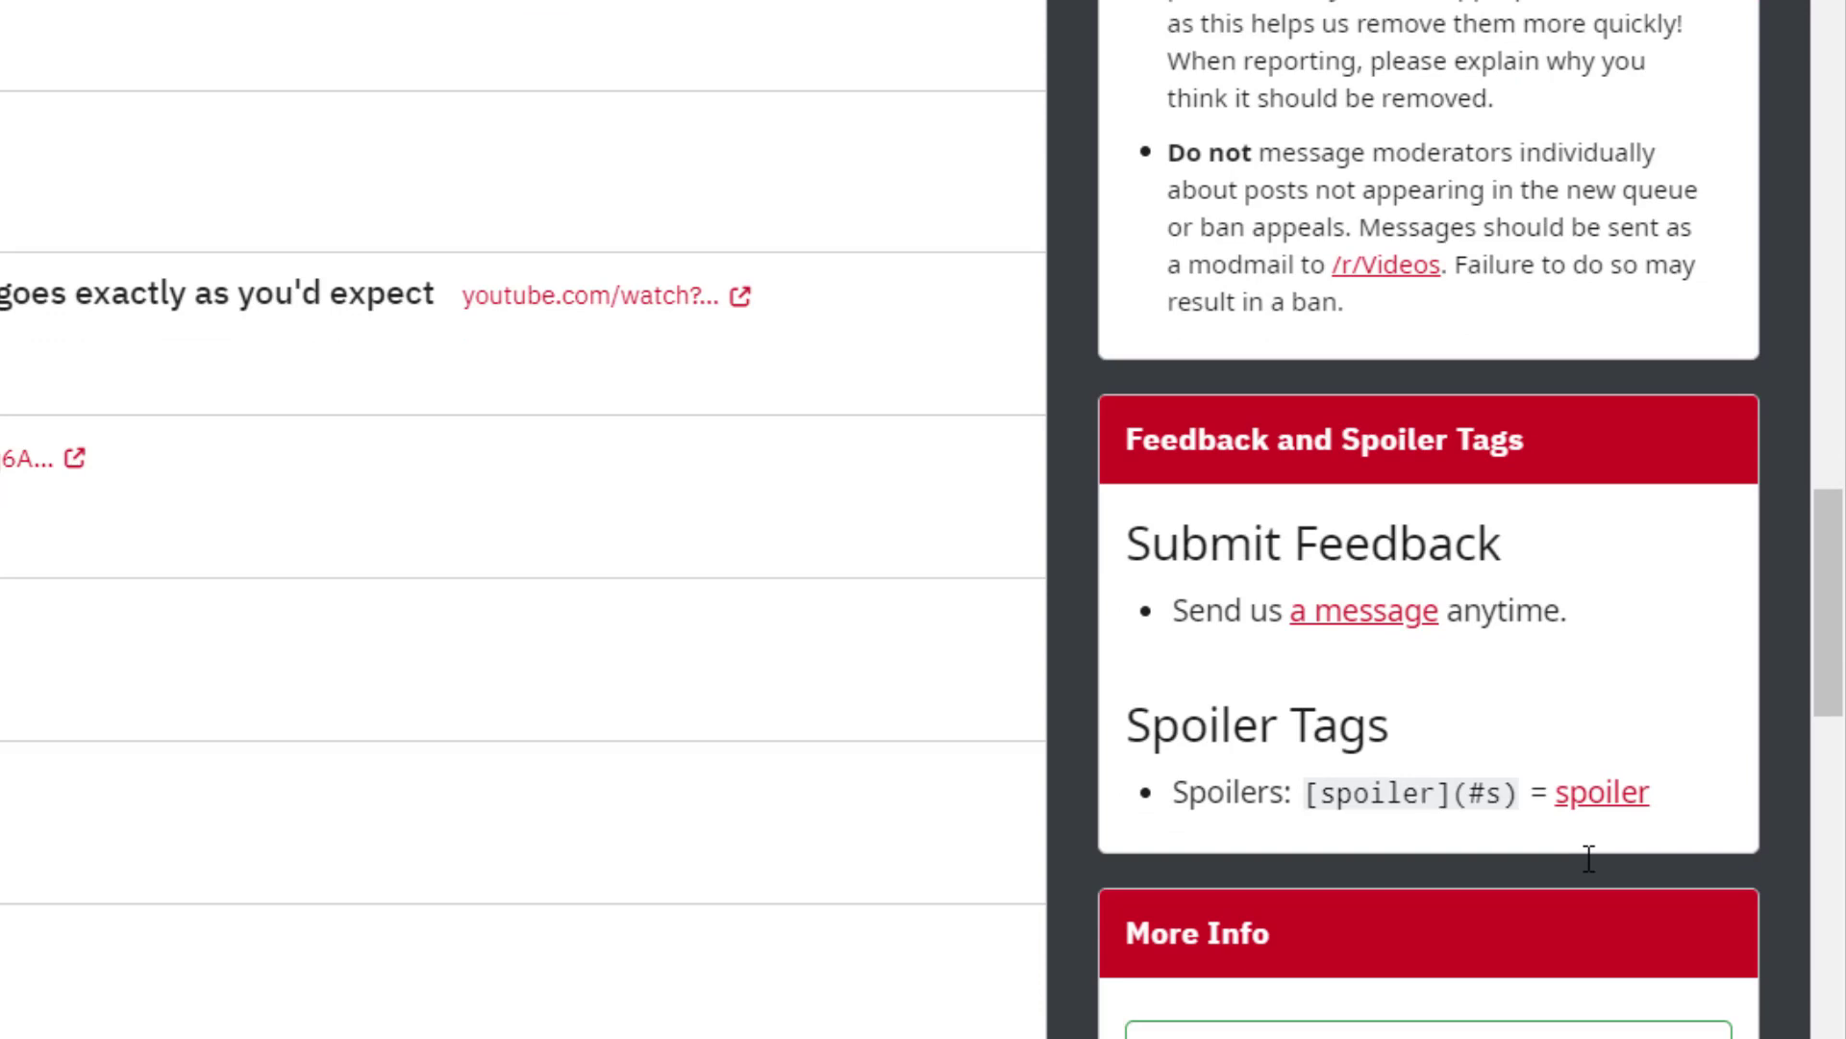
Scroll further down the r/videos sidebar.
scroll(1588, 862, down, 8)
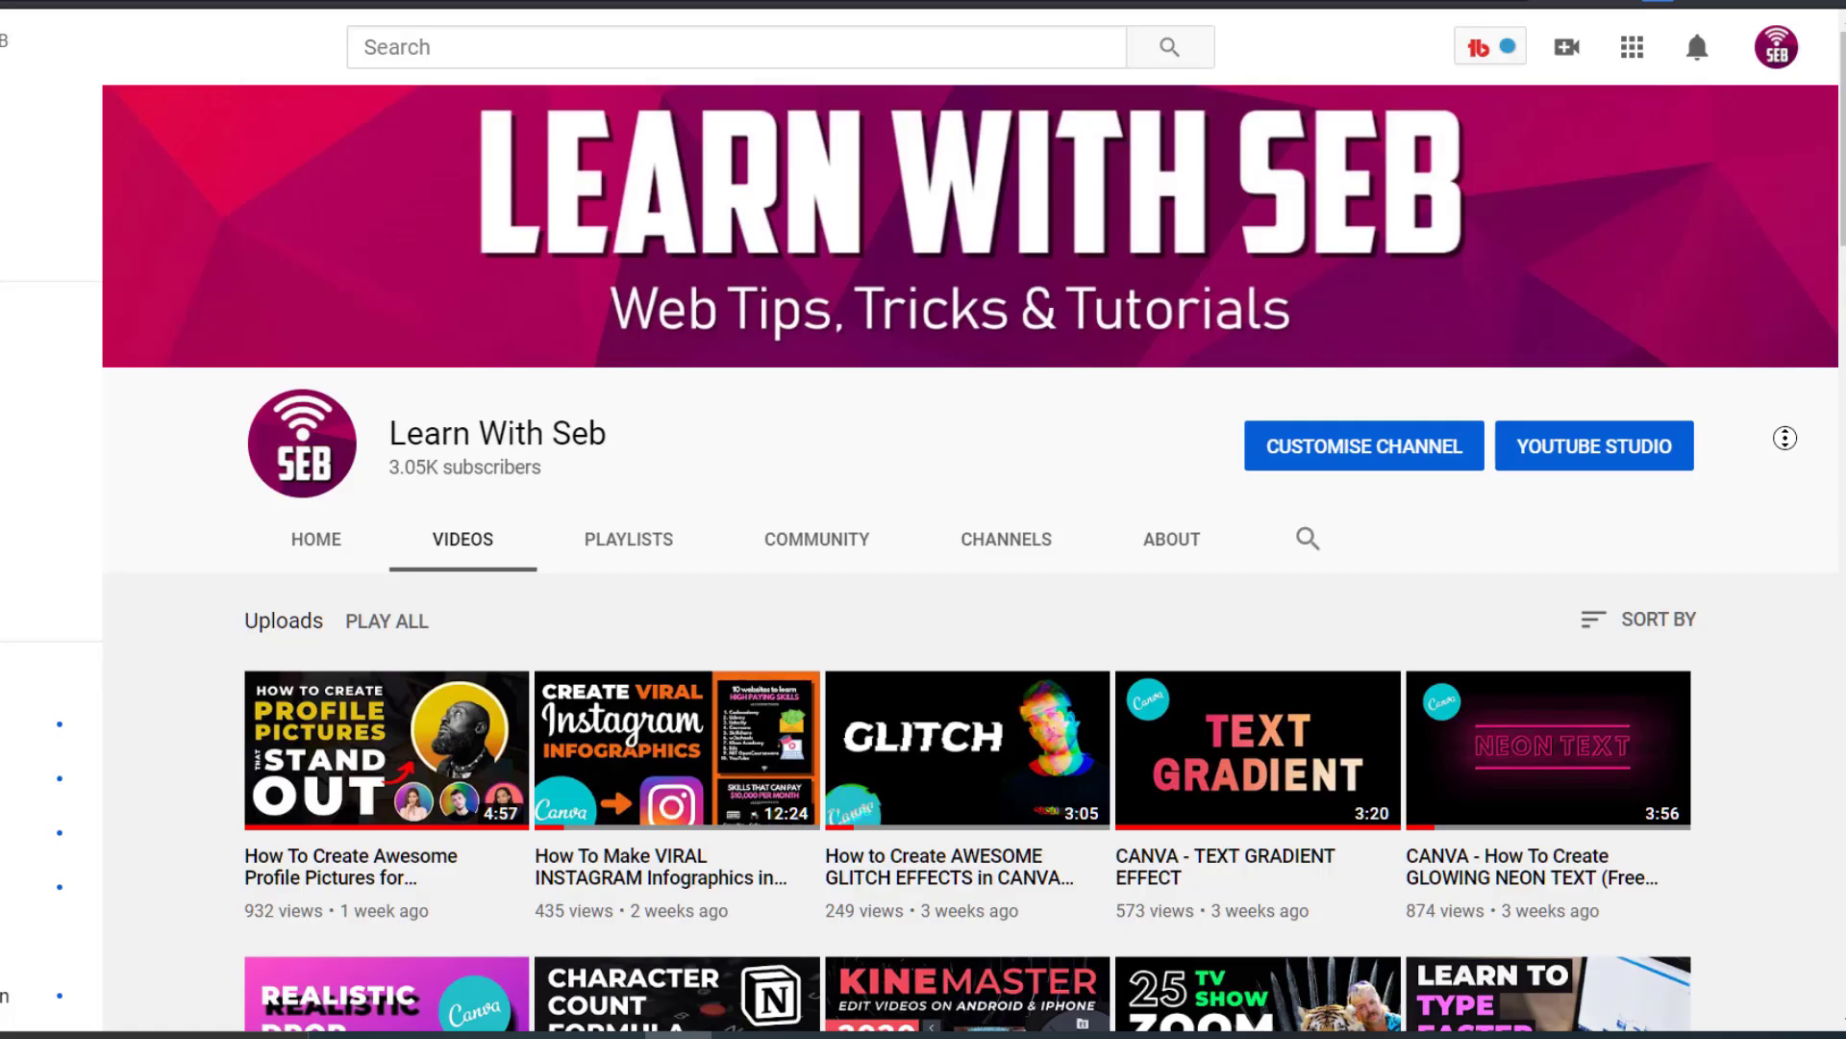
scroll(1785, 457, down, 2)
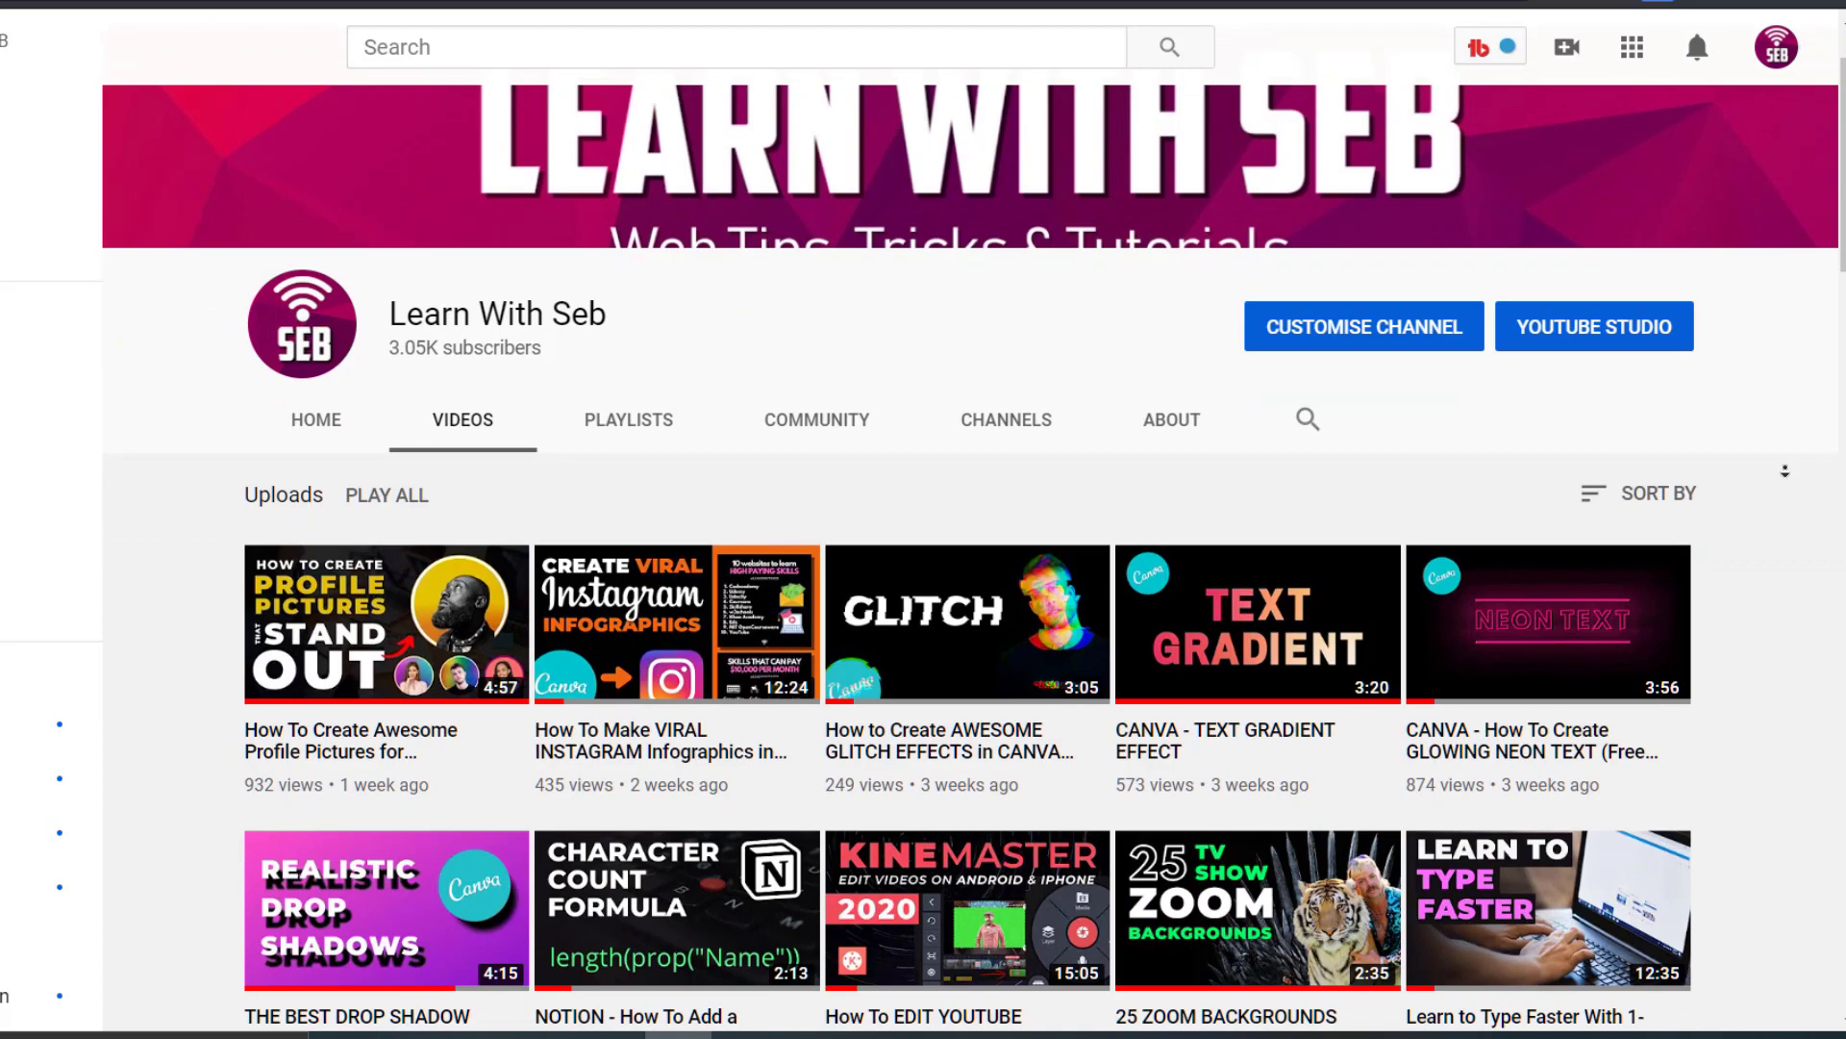
scroll(1785, 471, down, 3)
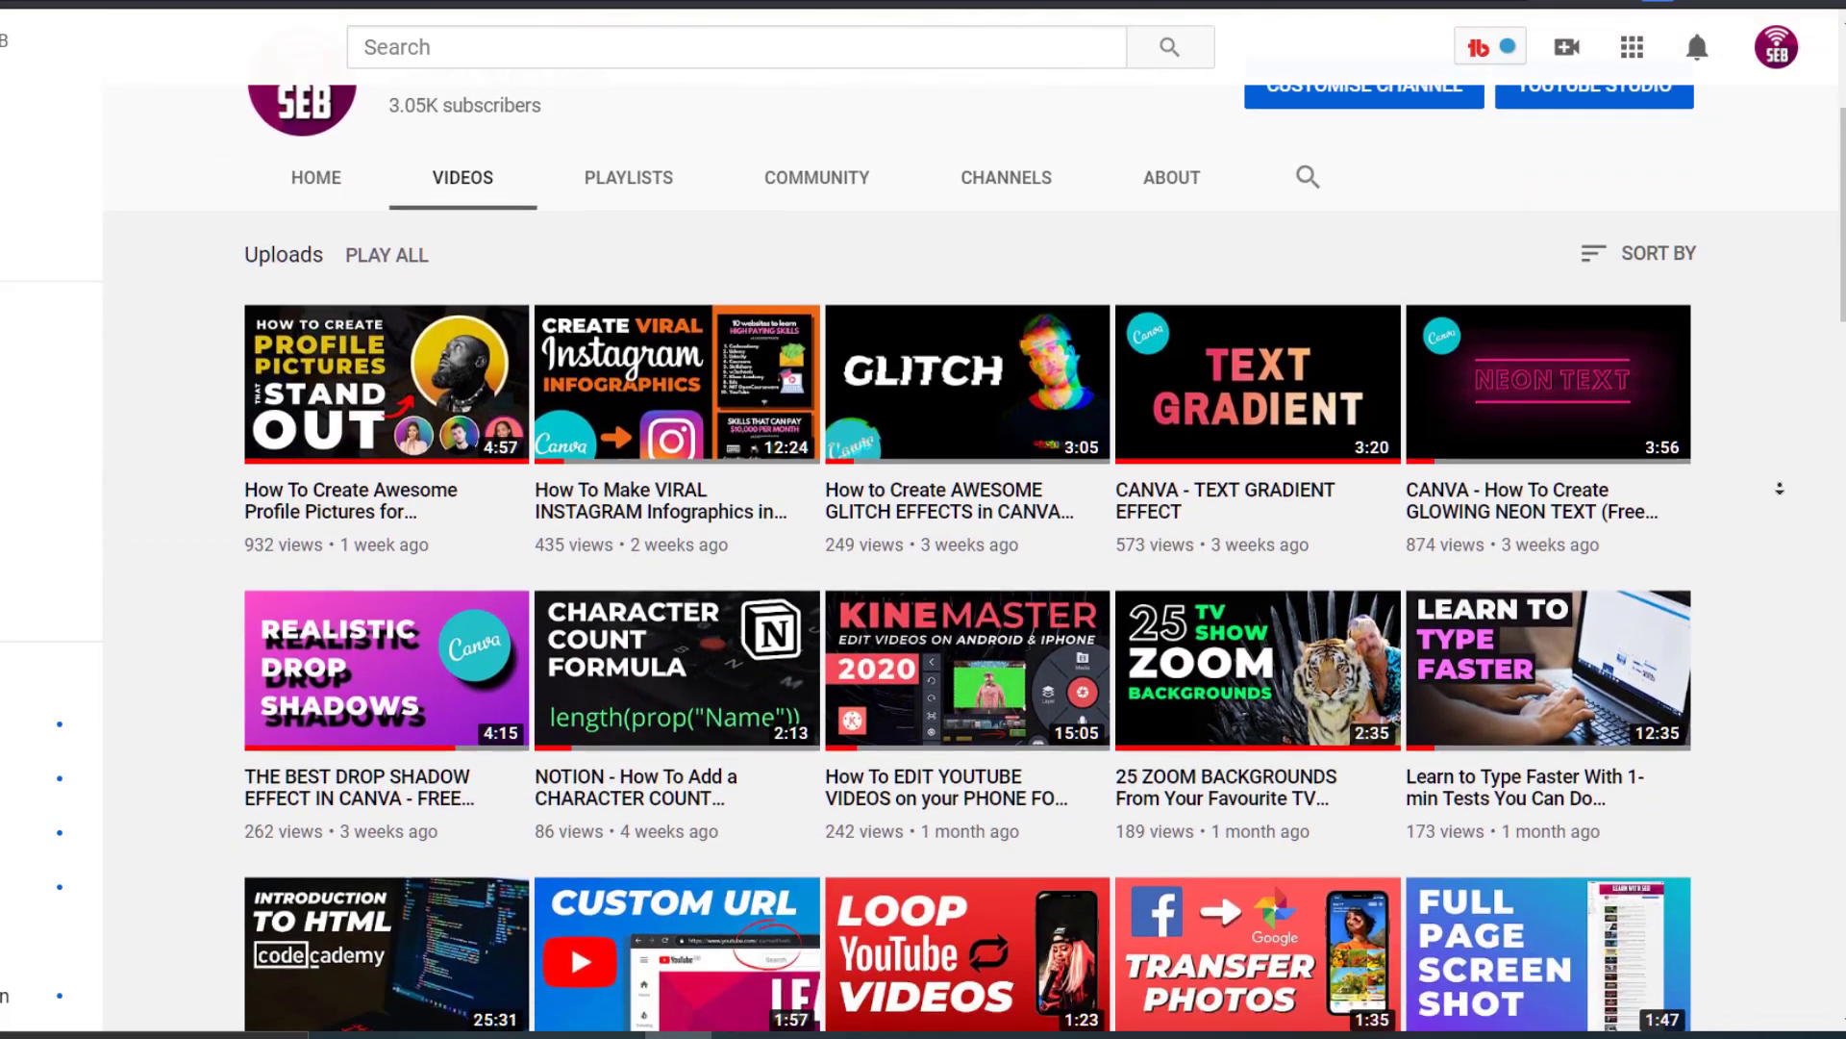
scroll(1777, 497, down, 1)
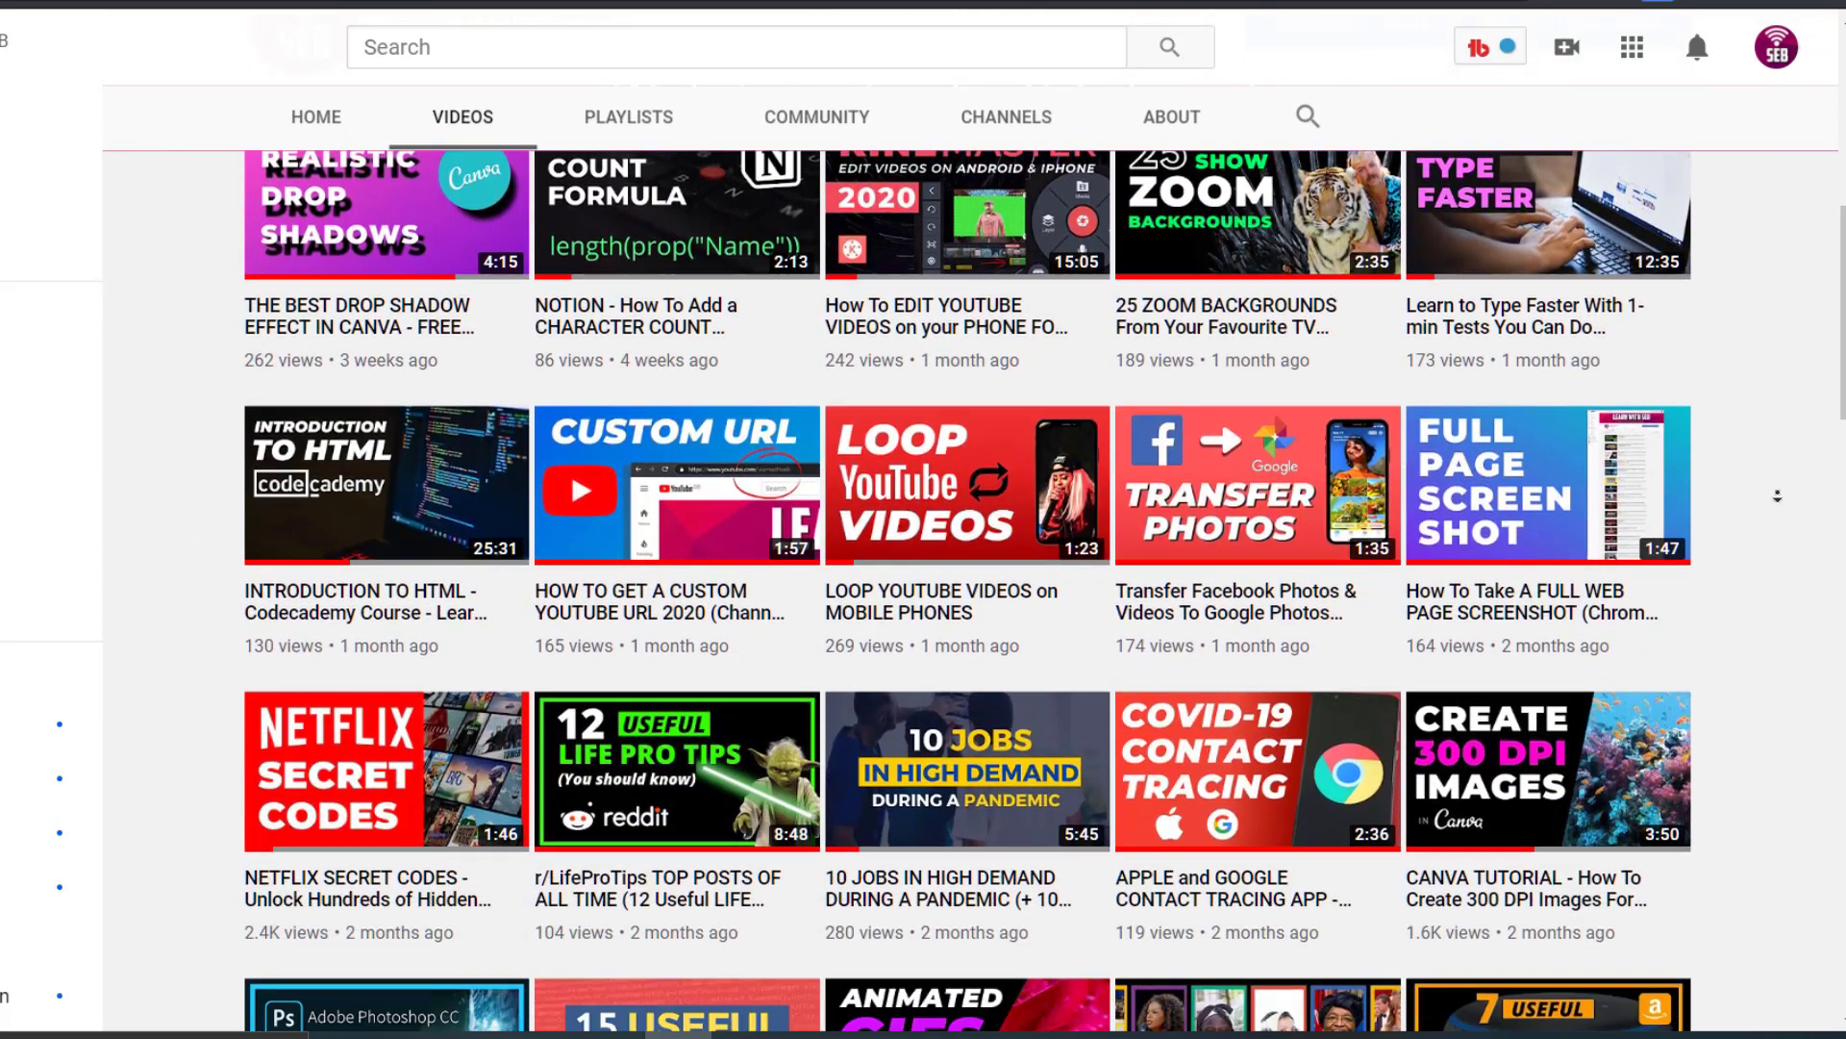
scroll(1778, 497, down, 1)
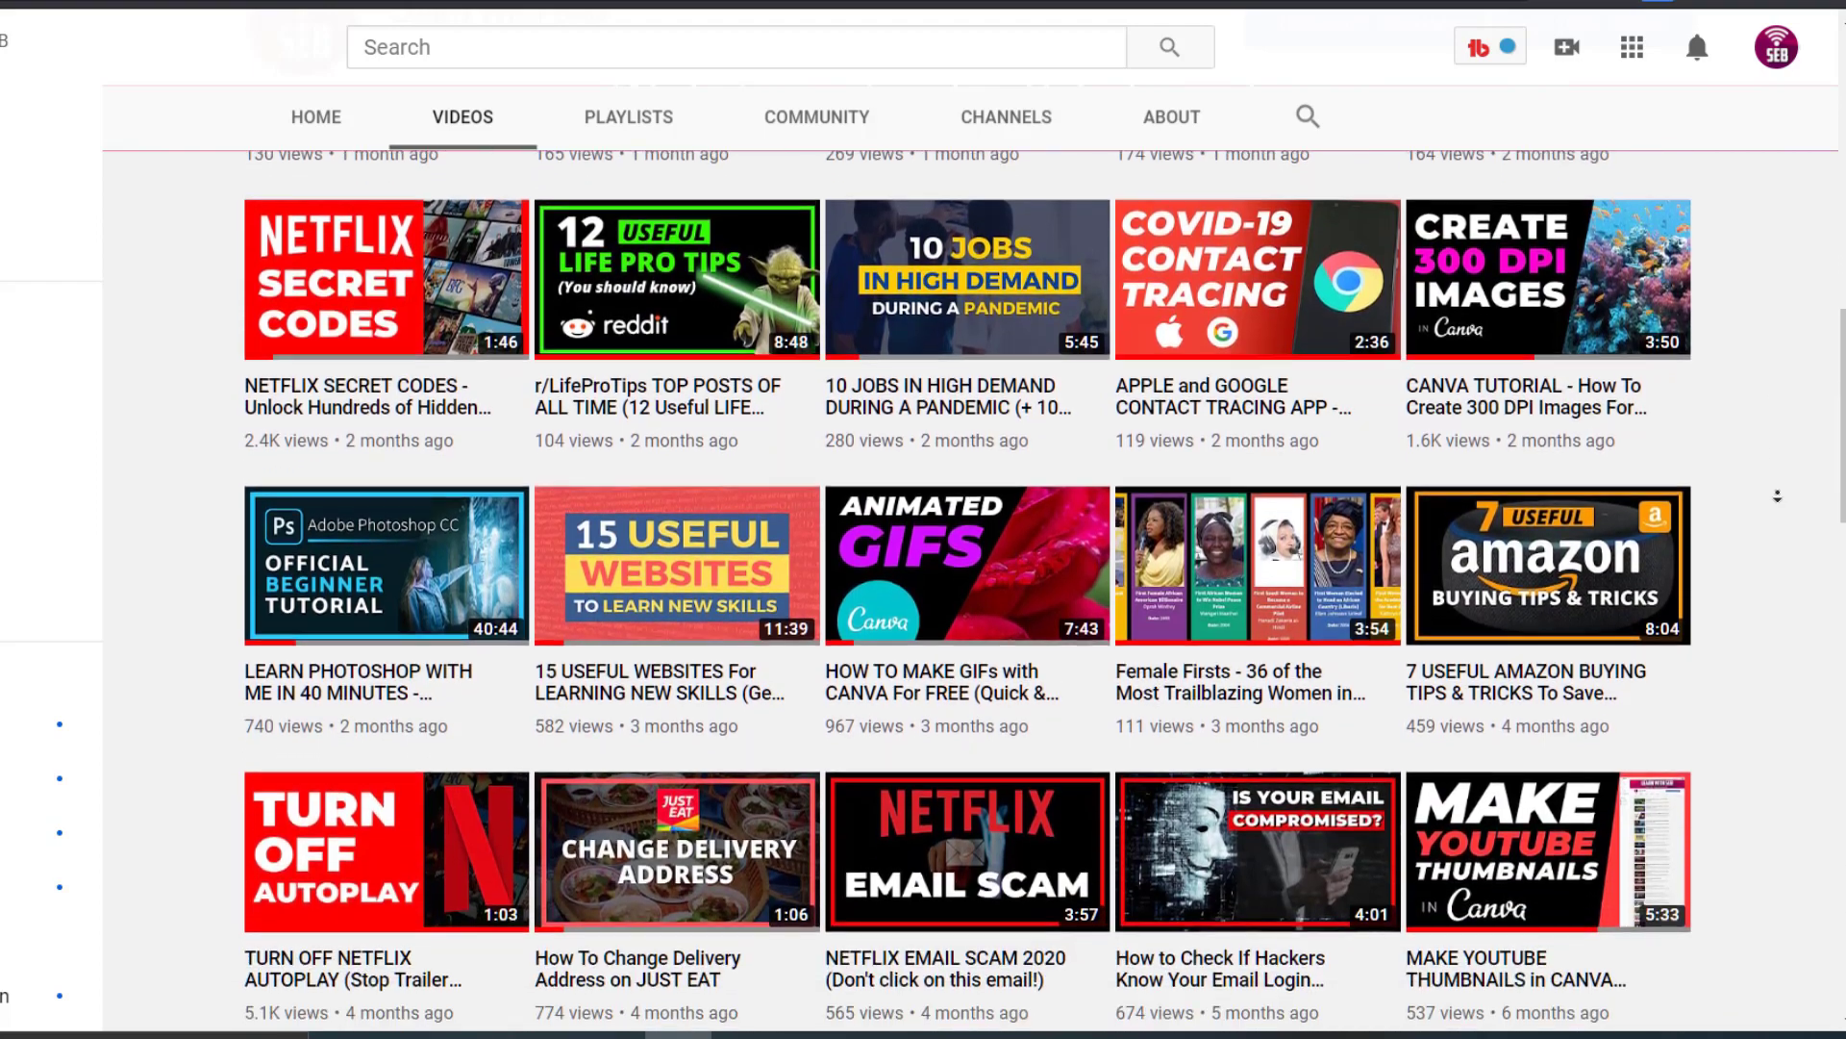
scroll(1777, 497, down, 2)
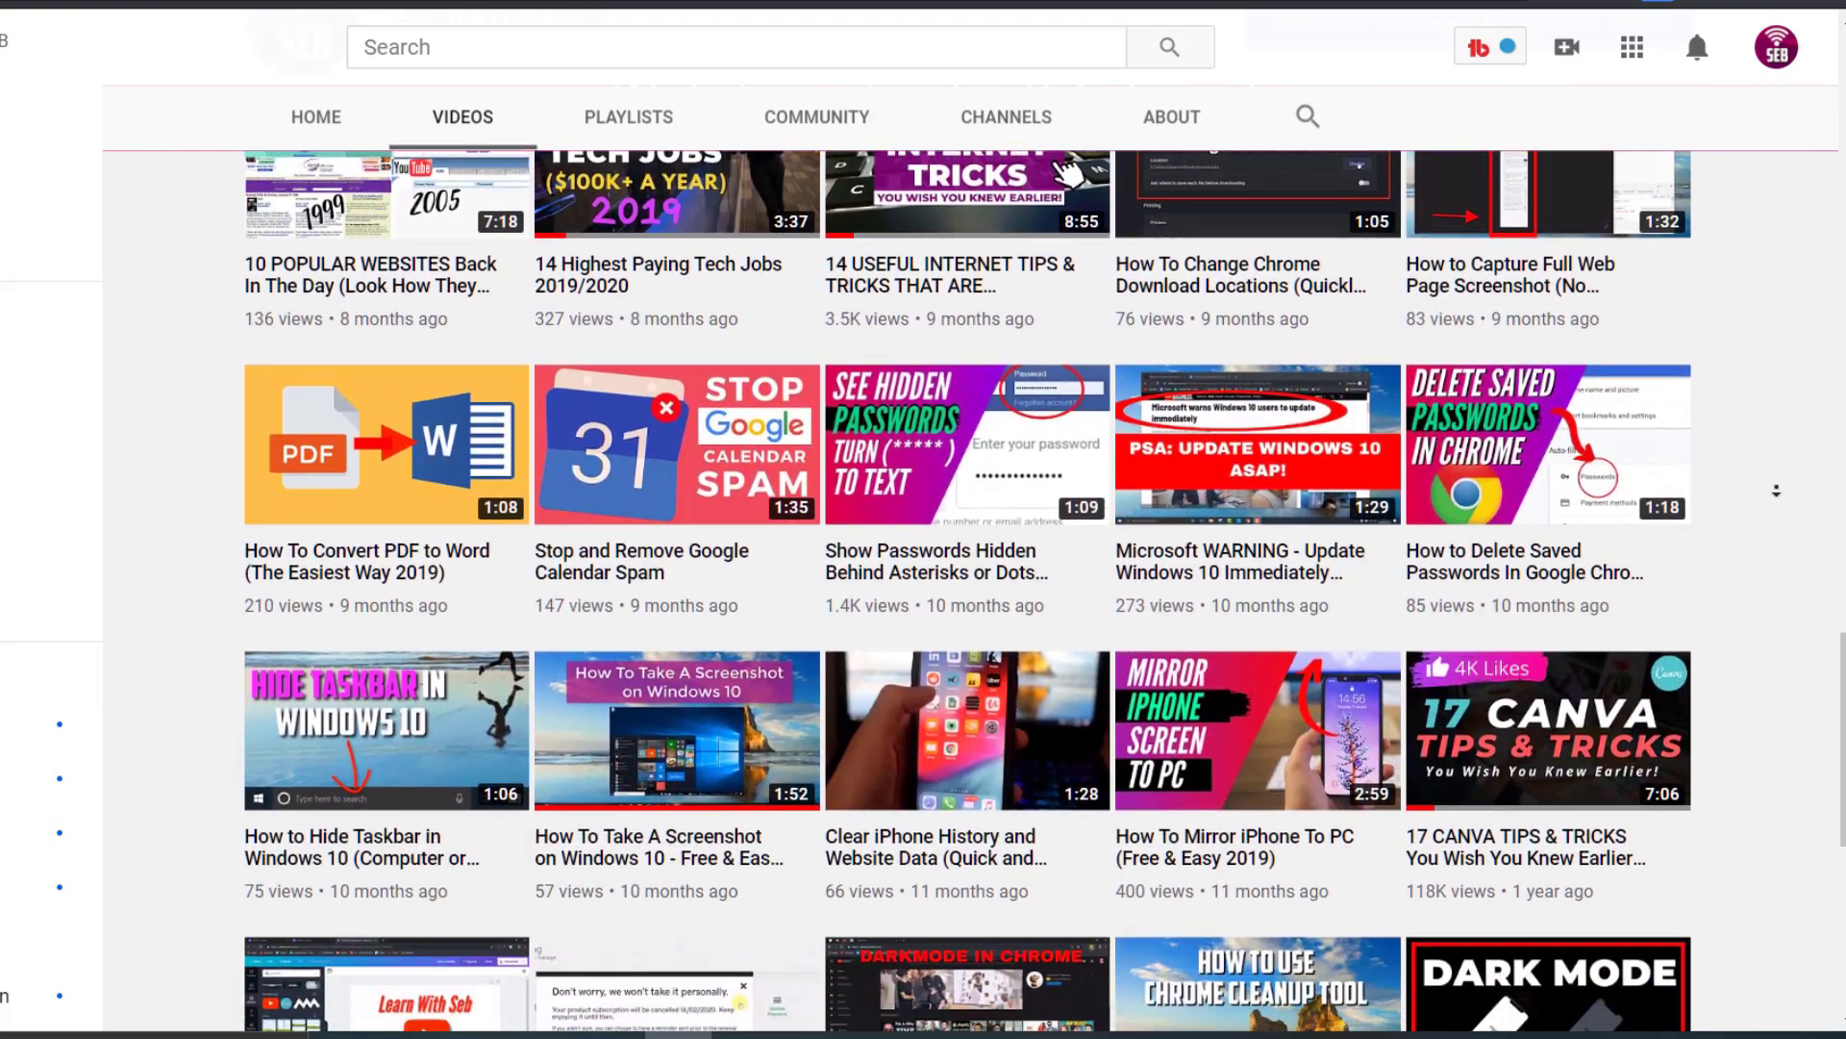
scroll(1776, 491, down, 2)
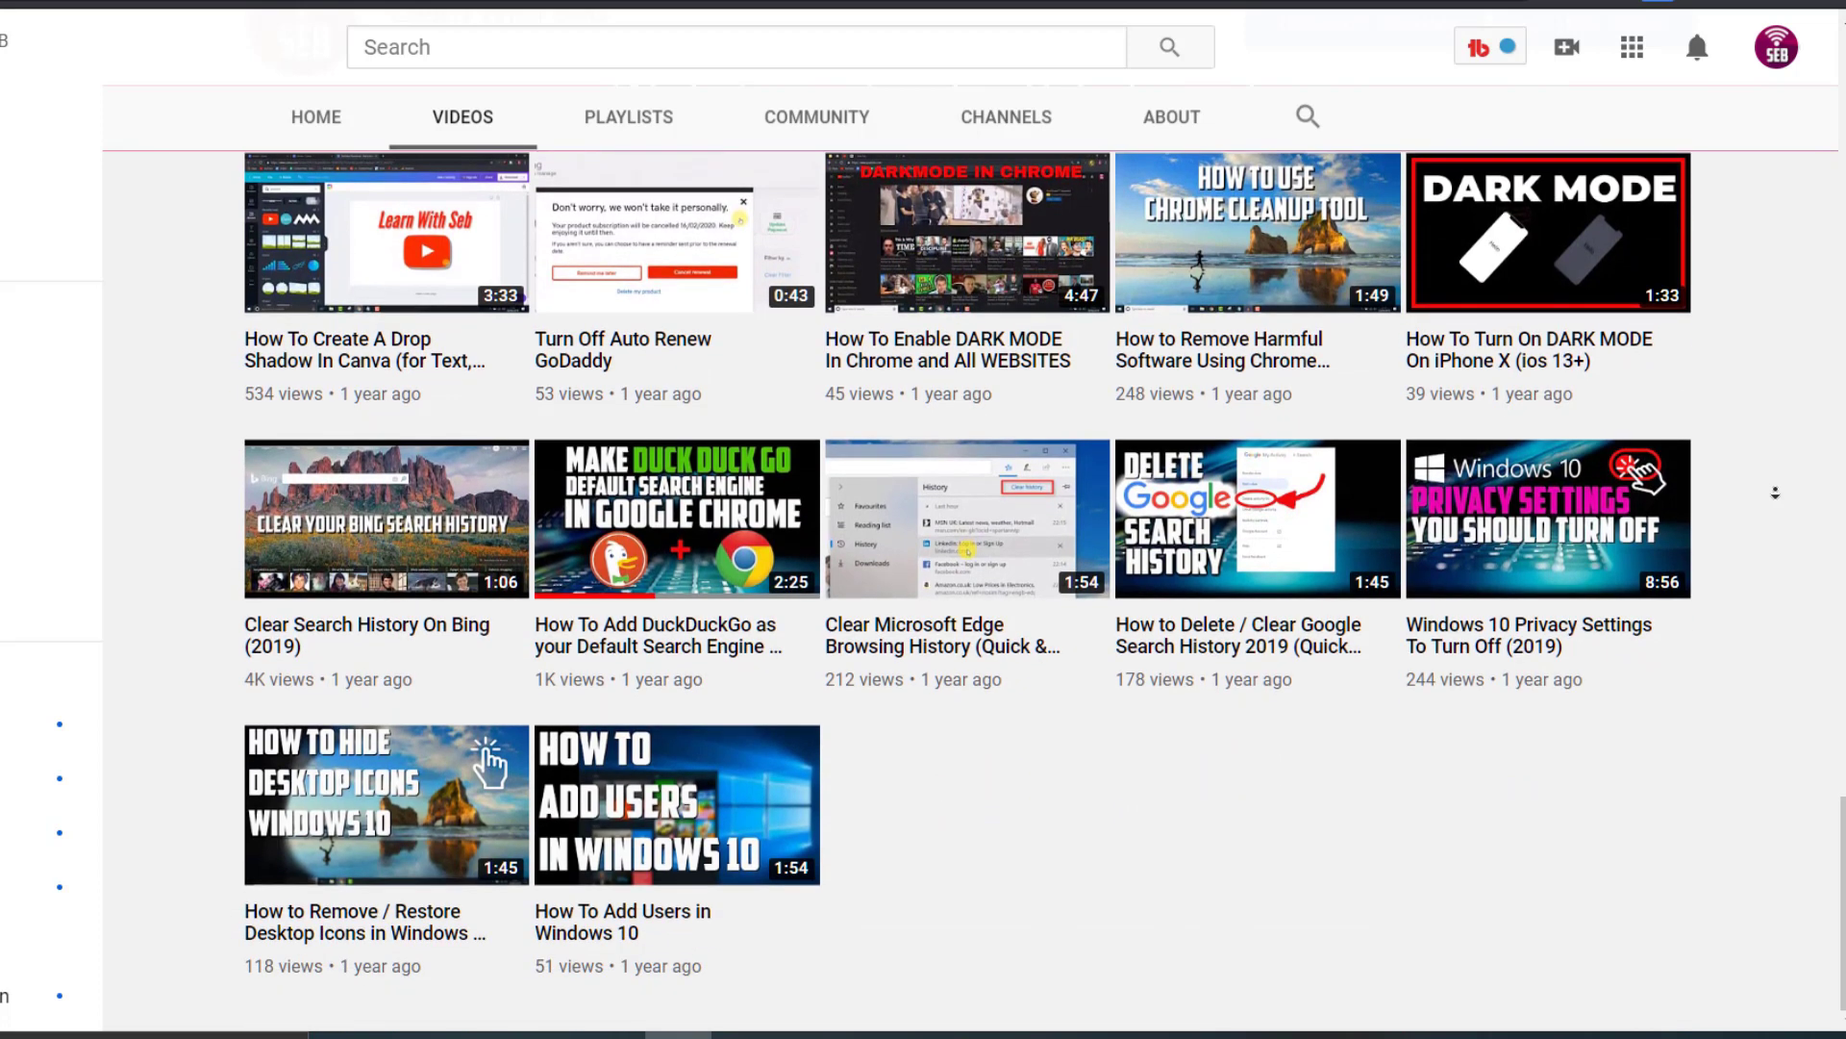
middle_click(1776, 492)
middle_click(1777, 493)
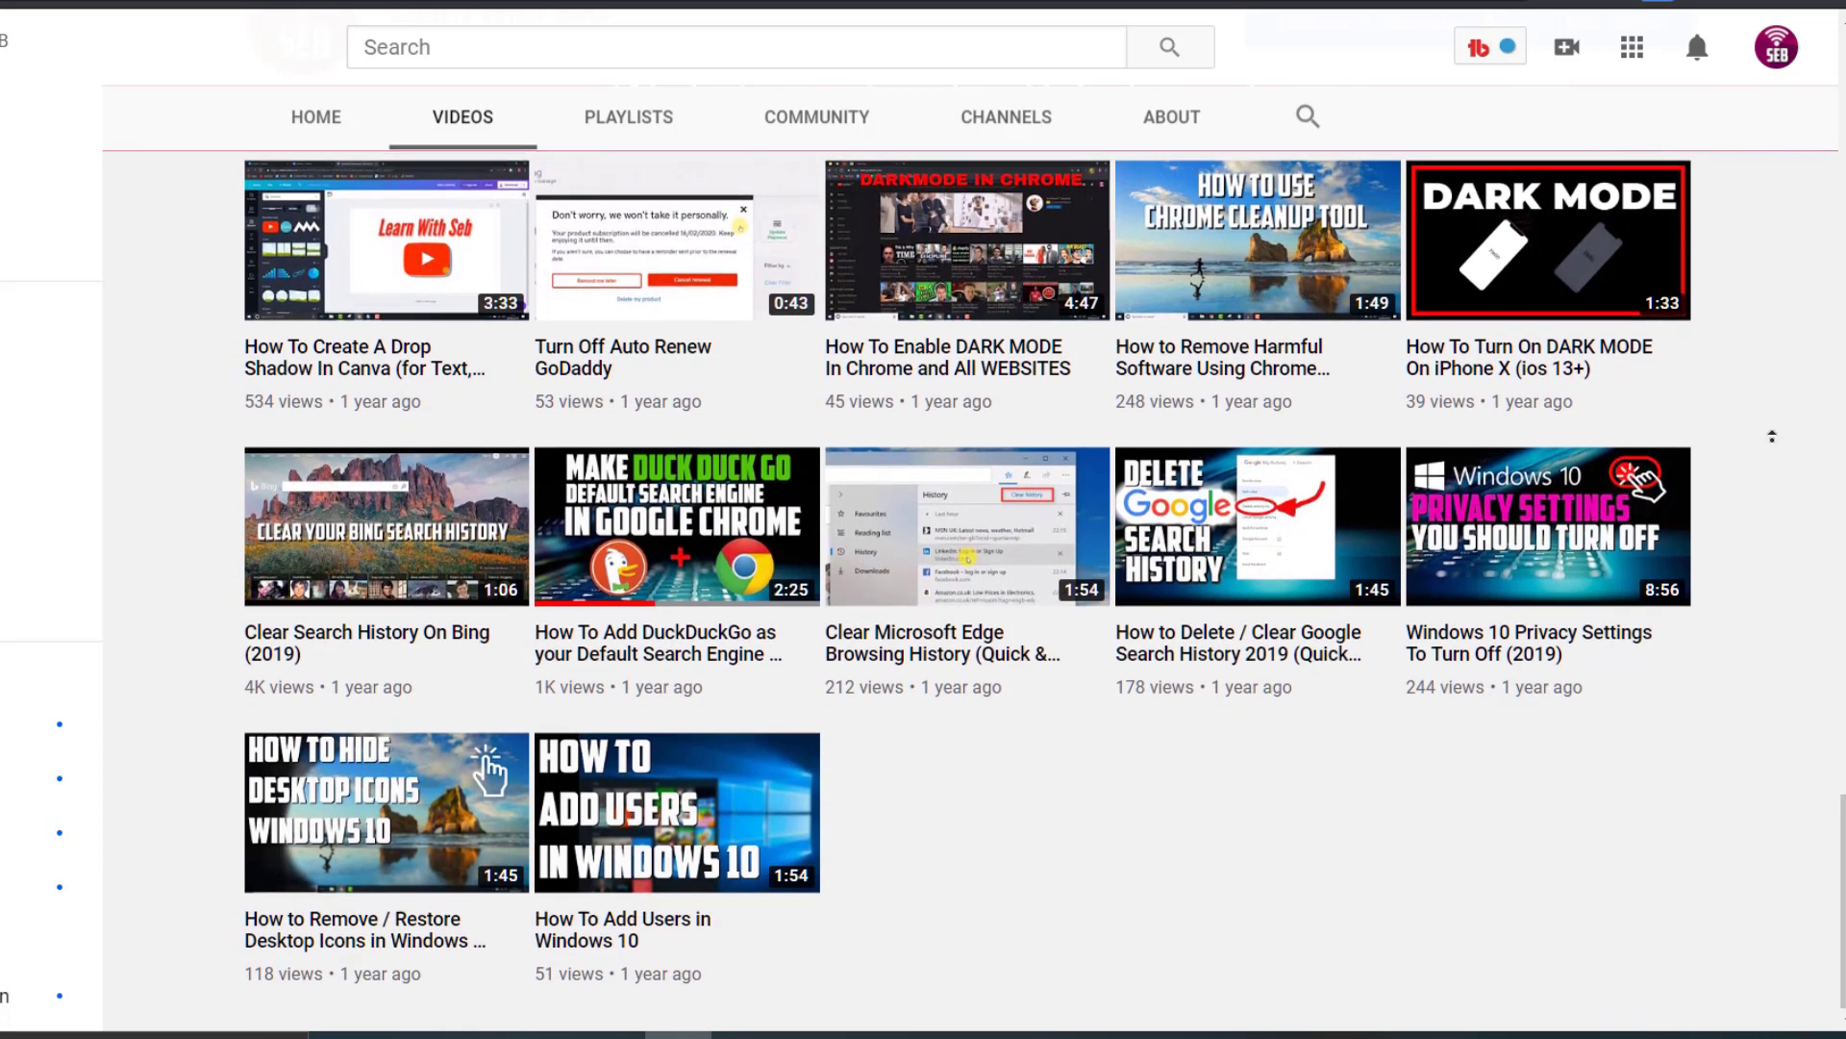